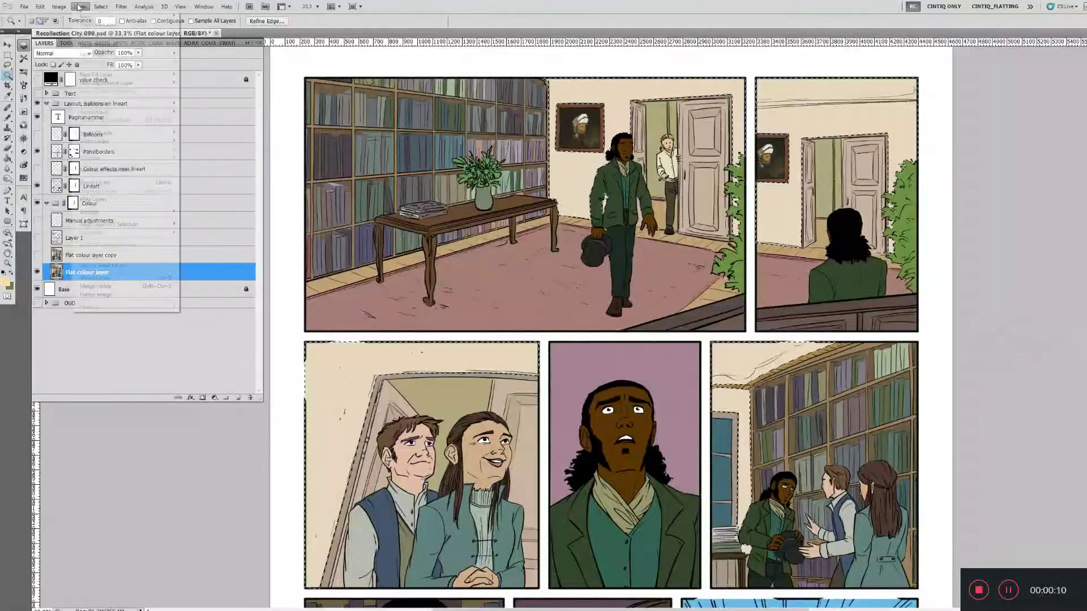
Step: Apply Hue/Saturation with Hue -47 and Lightness +13, turning the beige walls pink
{"action": "left_click", "coordinate": [59, 6]}
{"action": "mouse_move", "coordinate": [75, 30]}
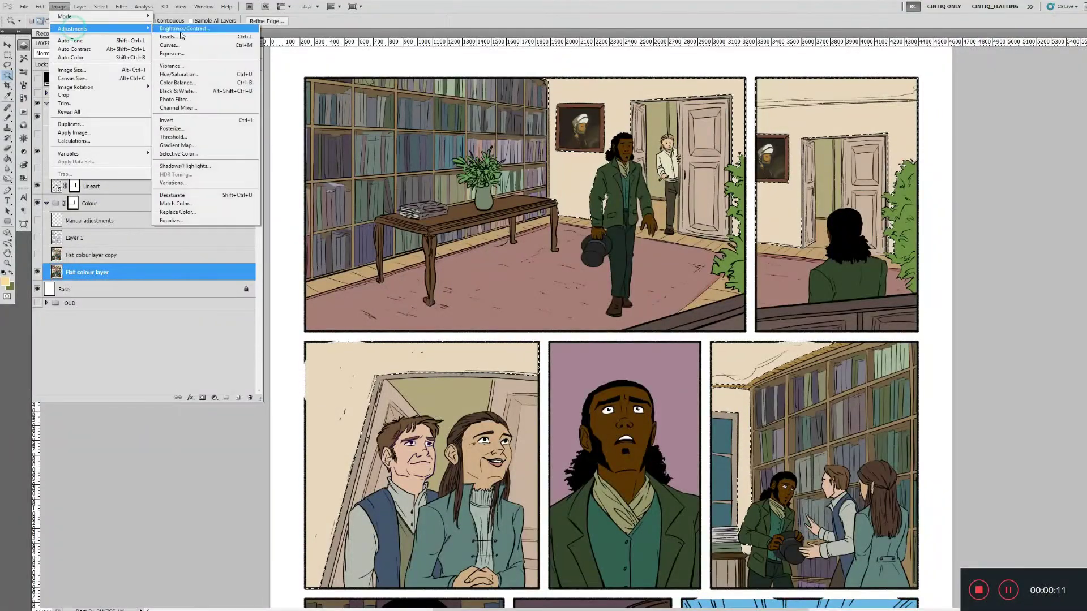
{"action": "left_click", "coordinate": [188, 76]}
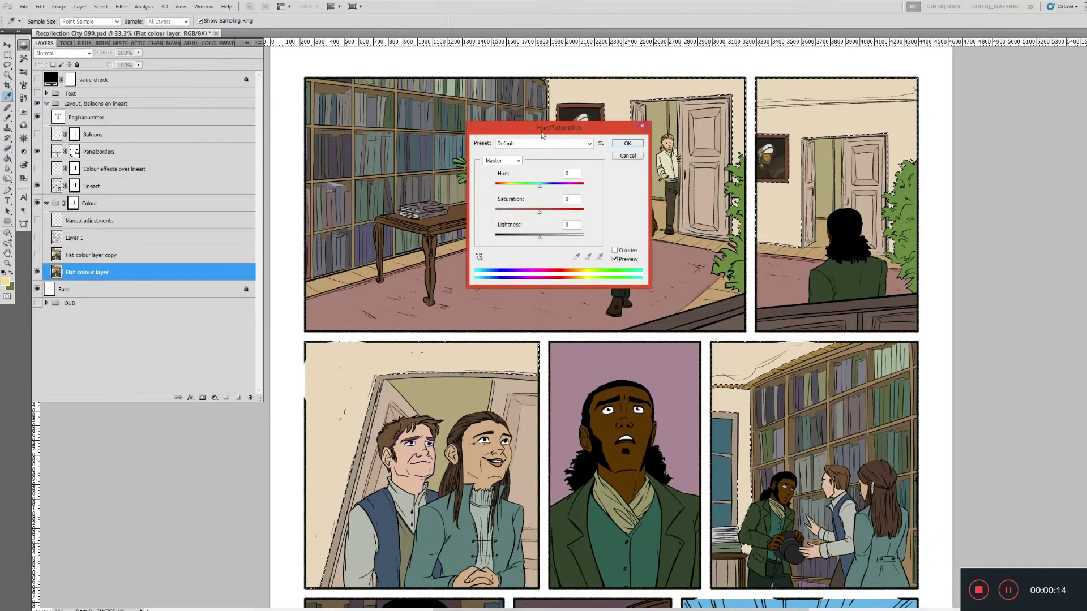
{"action": "left_click_drag", "start_coordinate": [545, 126], "coordinate": [391, 188]}
{"action": "mouse_move", "coordinate": [386, 243]}
{"action": "left_mouse_down"}
{"action": "mouse_move", "coordinate": [366, 242]}
{"action": "mouse_move", "coordinate": [419, 250]}
{"action": "mouse_move", "coordinate": [379, 244]}
{"action": "left_mouse_up"}
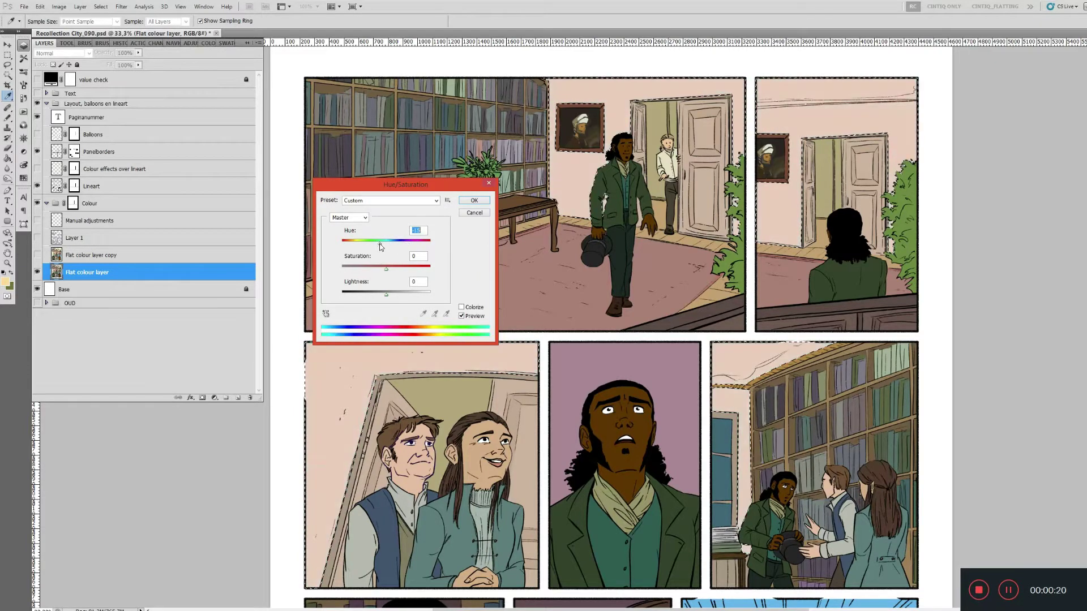
{"action": "mouse_move", "coordinate": [387, 299]}
{"action": "left_mouse_down"}
{"action": "mouse_move", "coordinate": [363, 294]}
{"action": "mouse_move", "coordinate": [393, 300]}
{"action": "mouse_move", "coordinate": [377, 295]}
{"action": "left_mouse_up"}
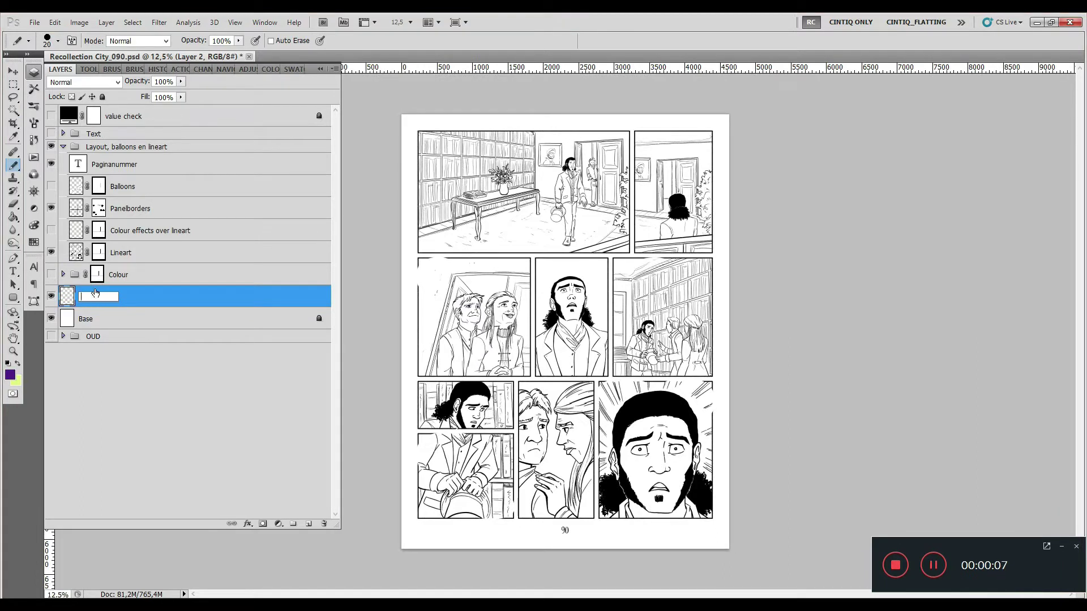
Step: Rename the empty layer above Base to FLATS
{"action": "type", "text": "FLATS"}
{"action": "key", "text": "Return"}
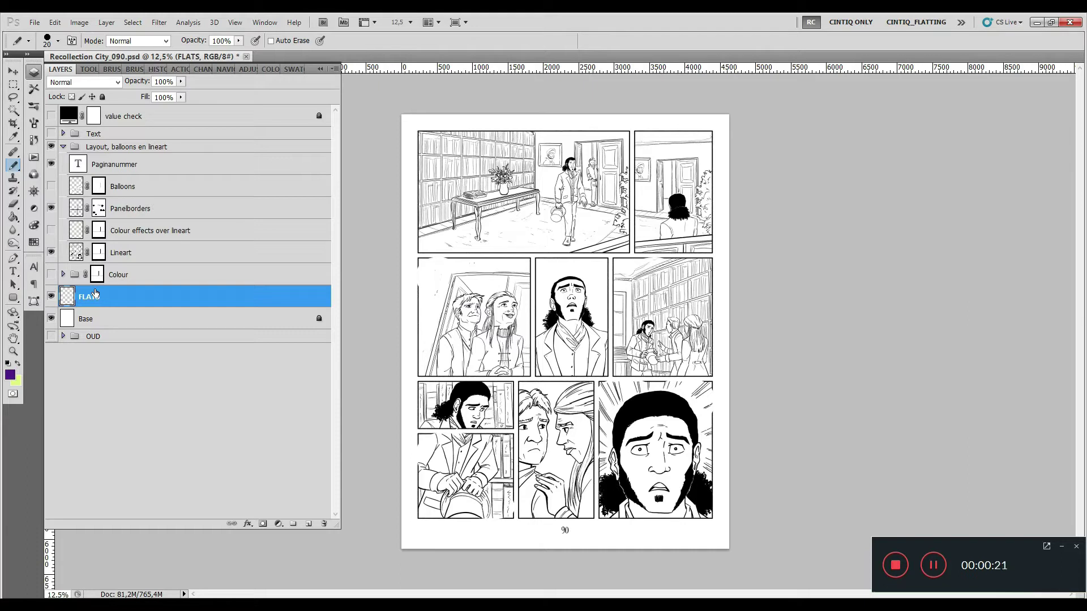
{"action": "key", "text": "l"}
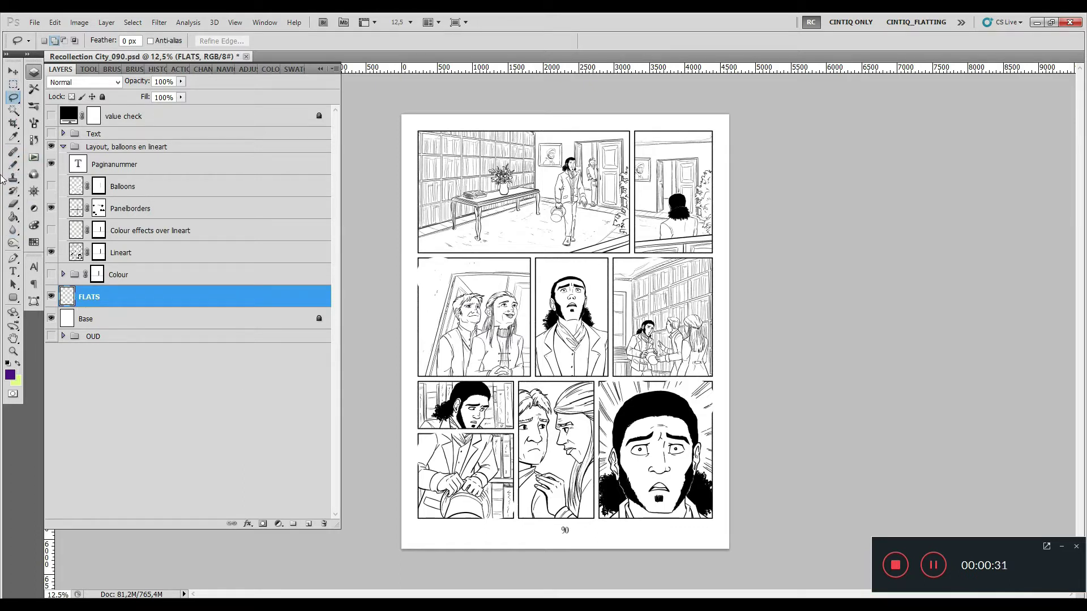
Step: With the Rectangular Marquee tool active, zoom in and hide the Lineart layer
{"action": "left_click", "coordinate": [14, 85]}
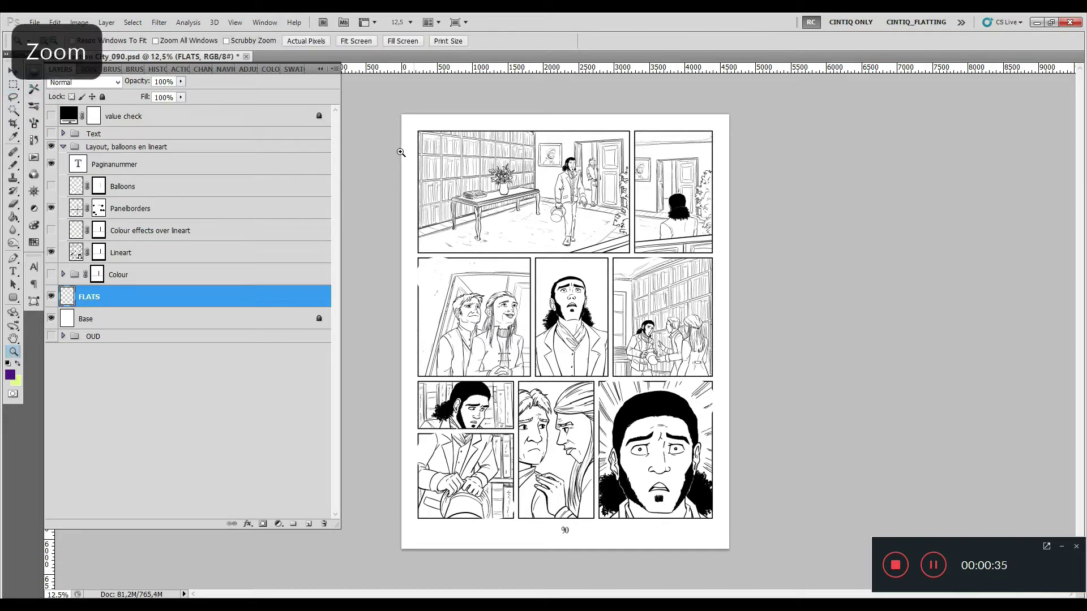
{"action": "scroll", "coordinate": [491, 262], "scroll_direction": "up", "scroll_amount": 3}
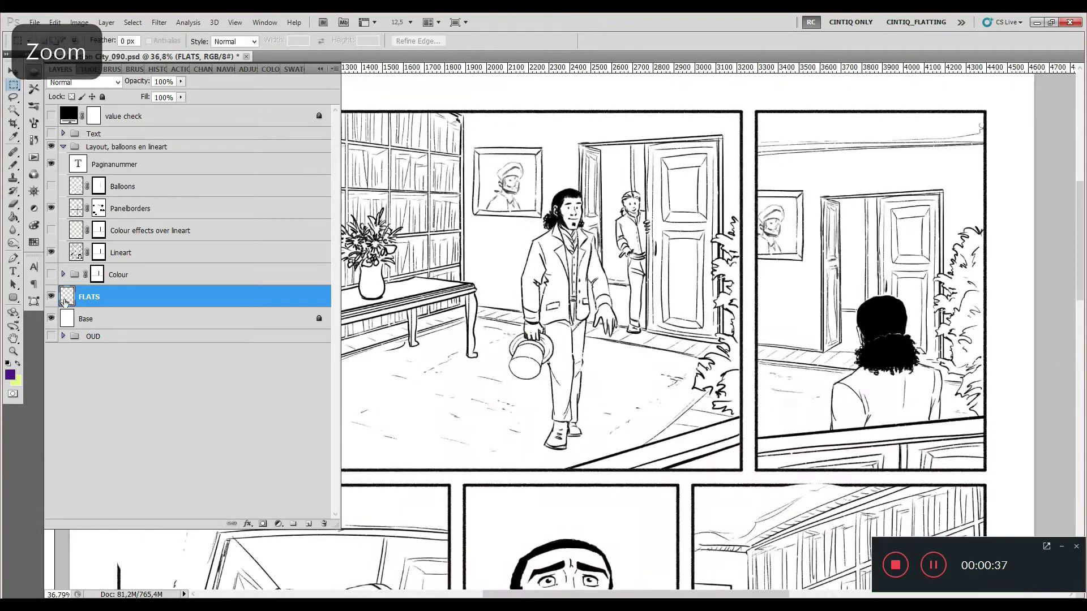
{"action": "left_click", "coordinate": [50, 252]}
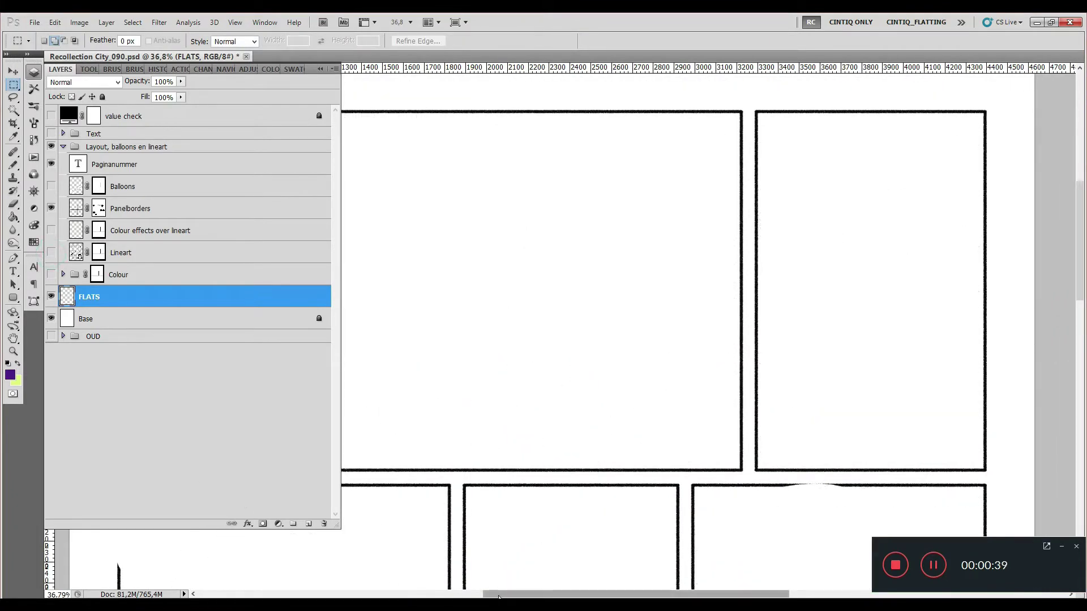
{"action": "left_click_drag", "start_coordinate": [494, 594], "coordinate": [410, 596]}
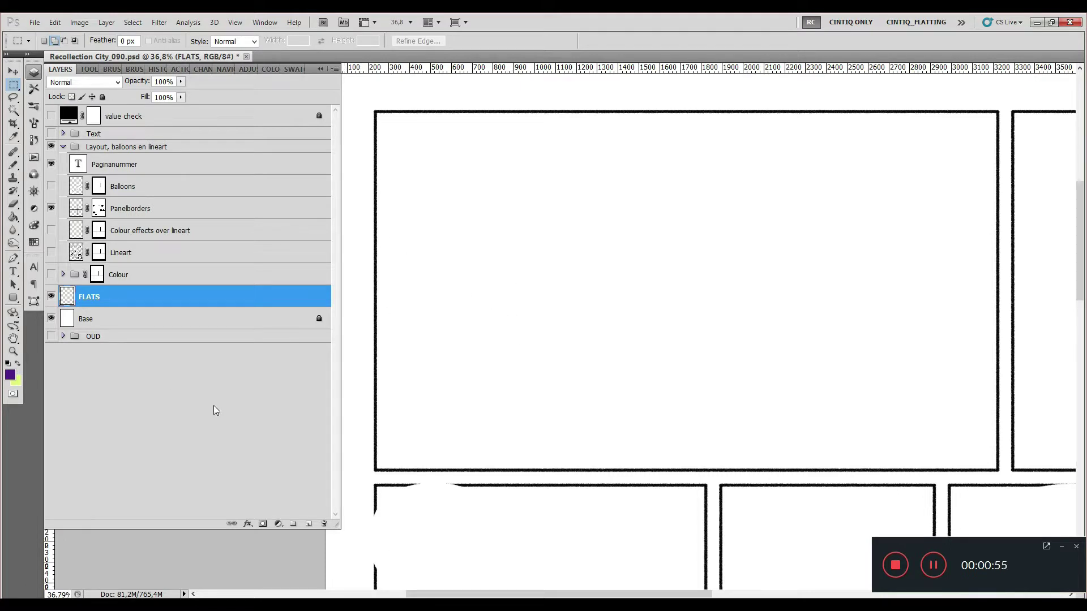
Step: Disable and then re-enable the Panelborders layer mask
{"action": "left_click", "coordinate": [115, 210]}
{"action": "right_click", "coordinate": [98, 210]}
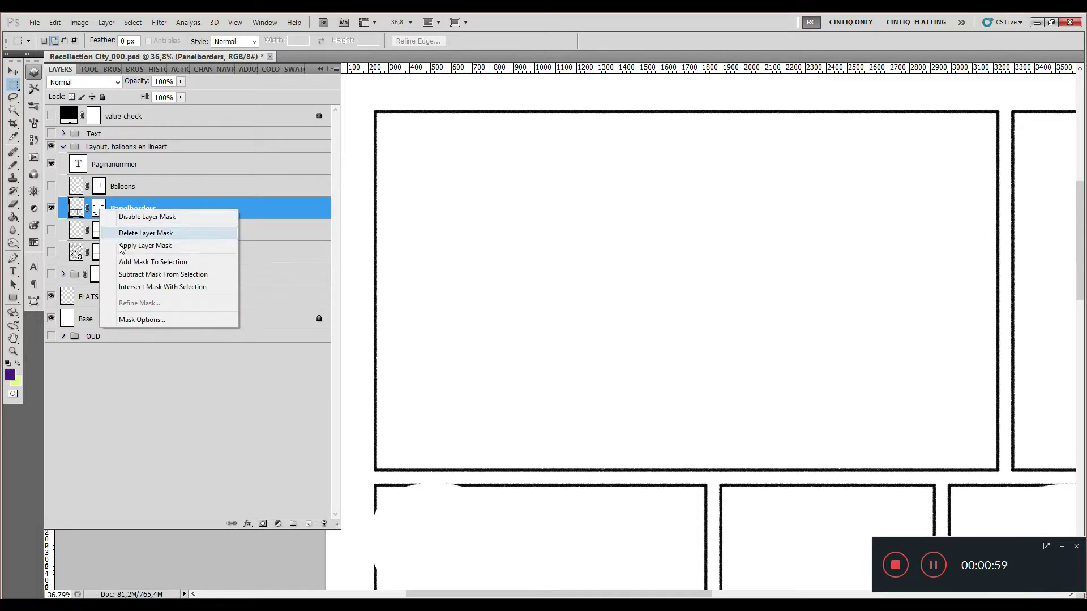
{"action": "left_click", "coordinate": [128, 221]}
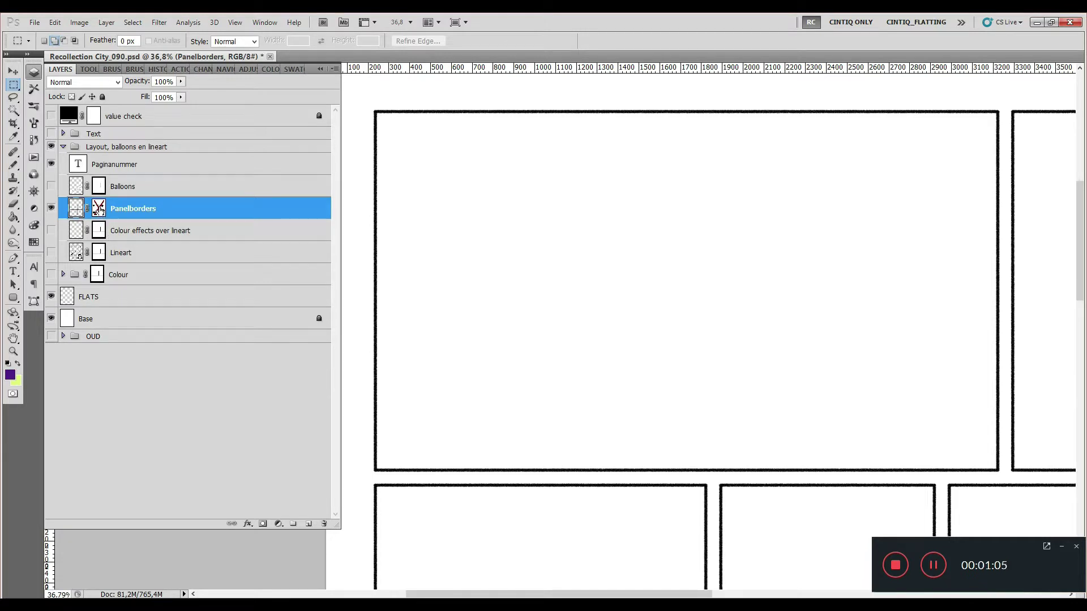
{"action": "right_click", "coordinate": [100, 210]}
{"action": "left_click", "coordinate": [118, 212]}
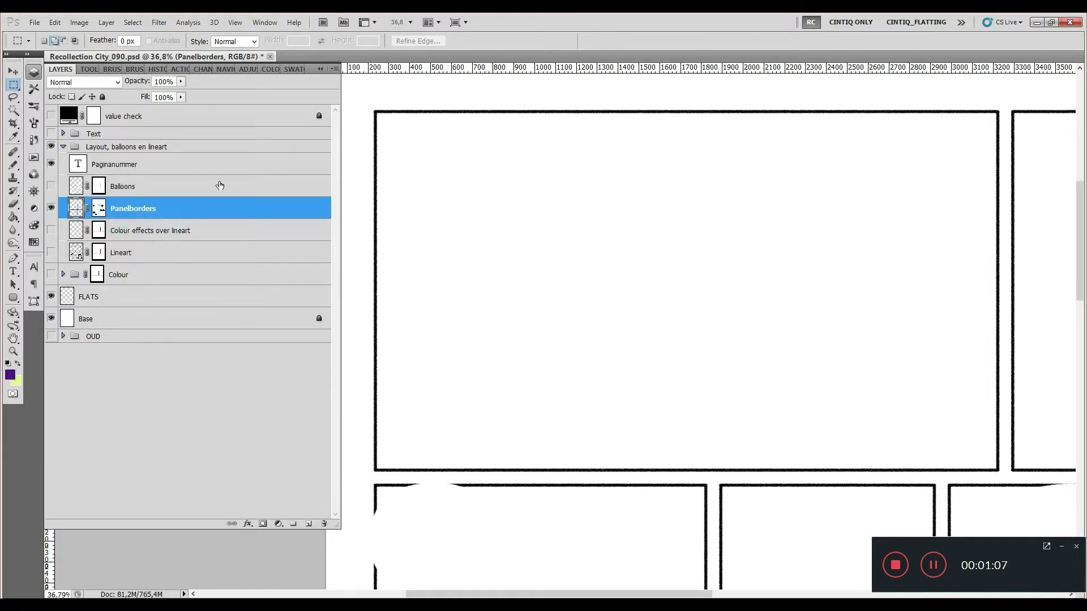
Step: Marquee-select the interiors of the top-left, top-right and middle-row right panels
{"action": "left_click", "coordinate": [375, 112]}
{"action": "left_click_drag", "start_coordinate": [390, 178], "coordinate": [998, 469]}
{"action": "left_click_drag", "start_coordinate": [1025, 385], "coordinate": [648, 400]}
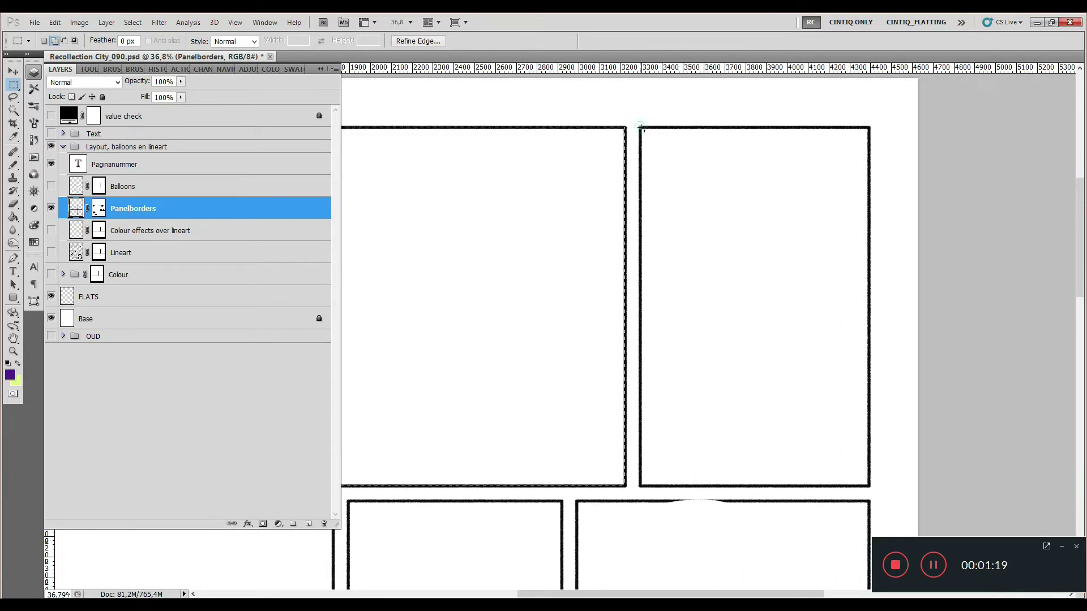
{"action": "left_click_drag", "start_coordinate": [640, 128], "coordinate": [870, 487]}
{"action": "left_click_drag", "start_coordinate": [841, 514], "coordinate": [810, 291]}
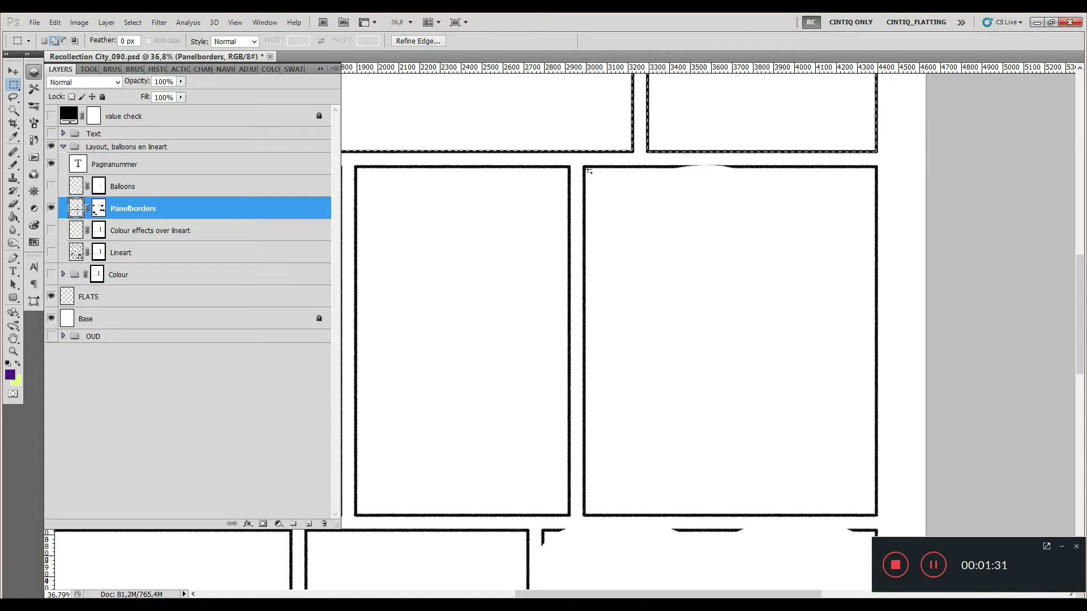
{"action": "left_click_drag", "start_coordinate": [588, 171], "coordinate": [588, 171]}
{"action": "left_click_drag", "start_coordinate": [638, 211], "coordinate": [878, 515]}
Step: Add the middle-centre, lower-left, bottom-middle and bottom-right panels to the selection
{"action": "left_click_drag", "start_coordinate": [577, 388], "coordinate": [778, 383]}
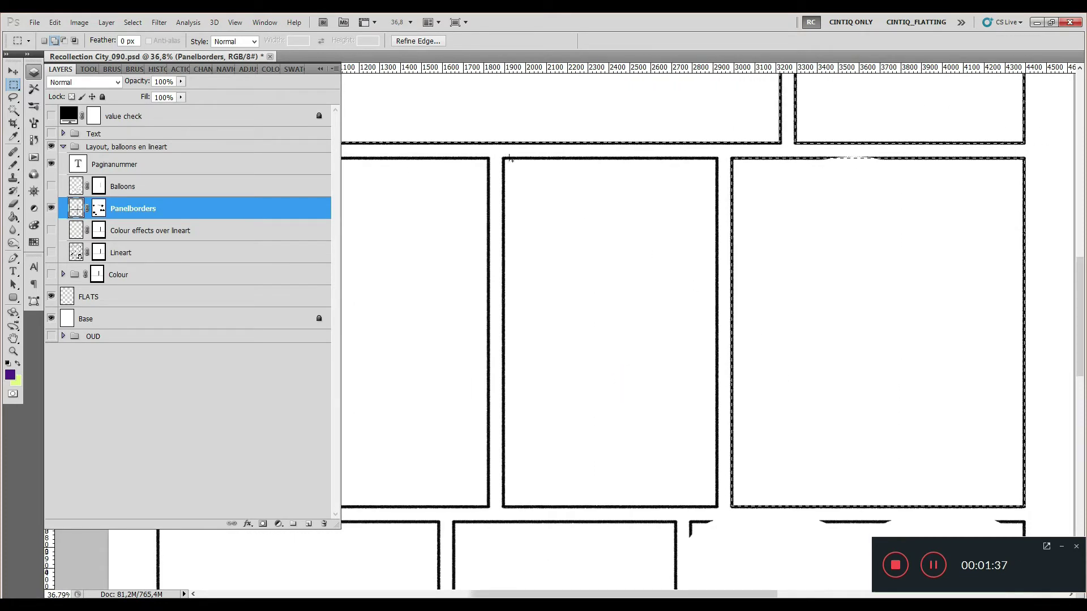
{"action": "left_click_drag", "start_coordinate": [504, 160], "coordinate": [718, 509]}
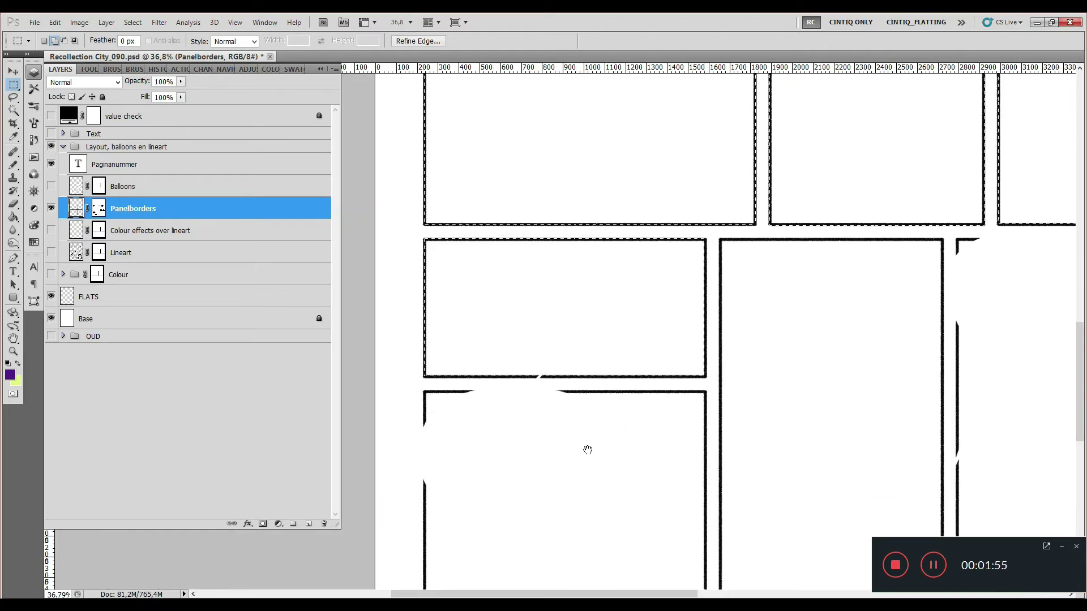
{"action": "left_click_drag", "start_coordinate": [588, 450], "coordinate": [611, 385]}
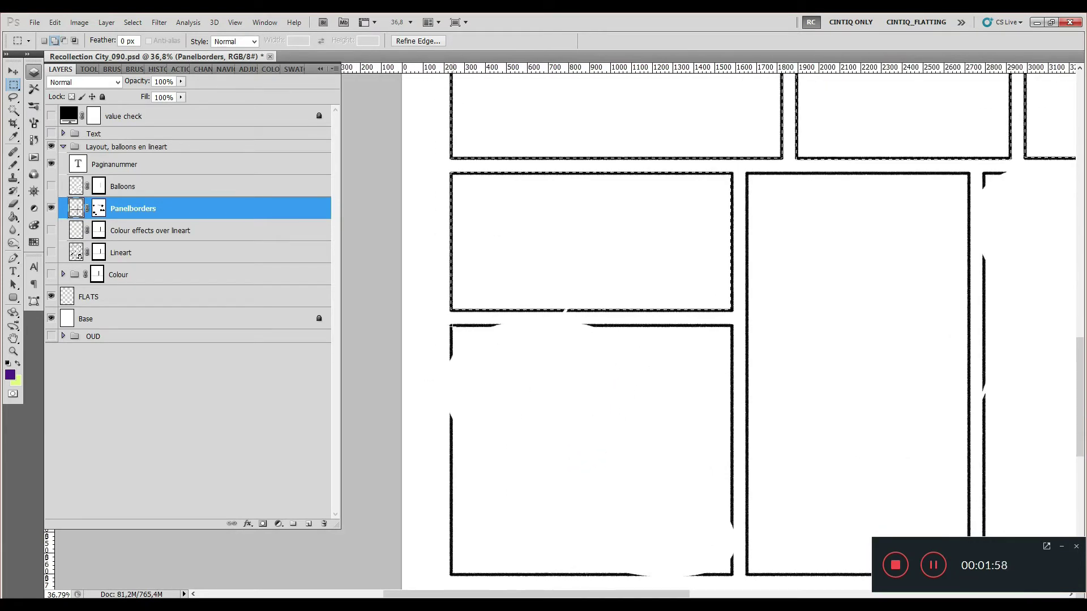
{"action": "left_click_drag", "start_coordinate": [449, 323], "coordinate": [732, 575]}
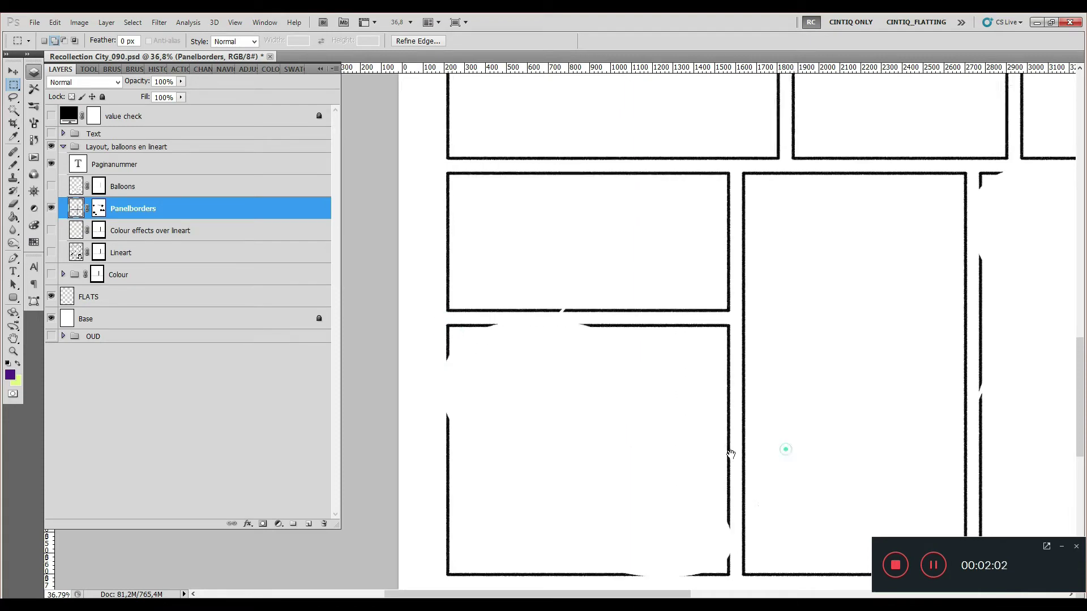
{"action": "left_click_drag", "start_coordinate": [783, 448], "coordinate": [635, 429]}
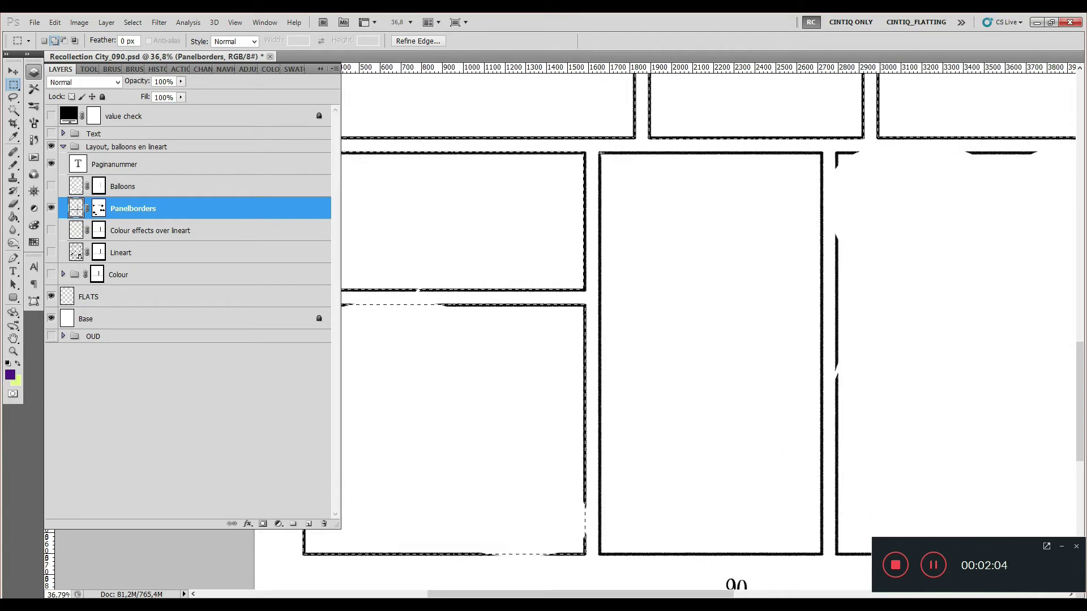
{"action": "left_click_drag", "start_coordinate": [601, 158], "coordinate": [824, 557]}
{"action": "left_click_drag", "start_coordinate": [881, 413], "coordinate": [686, 388]}
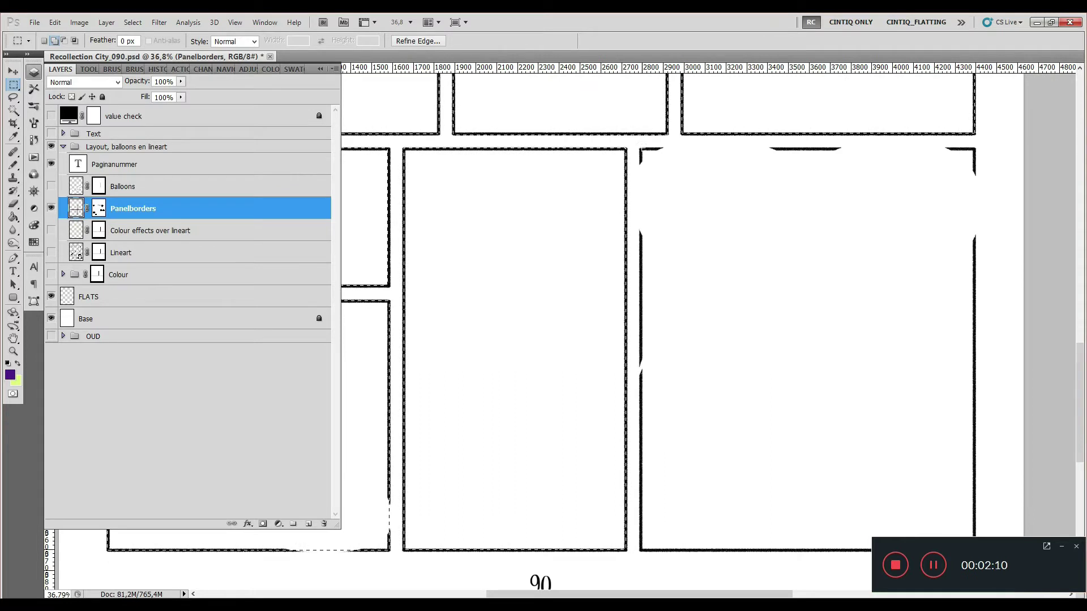
{"action": "left_click_drag", "start_coordinate": [640, 147], "coordinate": [973, 548]}
Step: Trim the selection's top edge and choose pale cyan #abf6f3 as the foreground colour
{"action": "left_click_drag", "start_coordinate": [632, 142], "coordinate": [993, 146]}
{"action": "left_click_drag", "start_coordinate": [783, 213], "coordinate": [660, 300]}
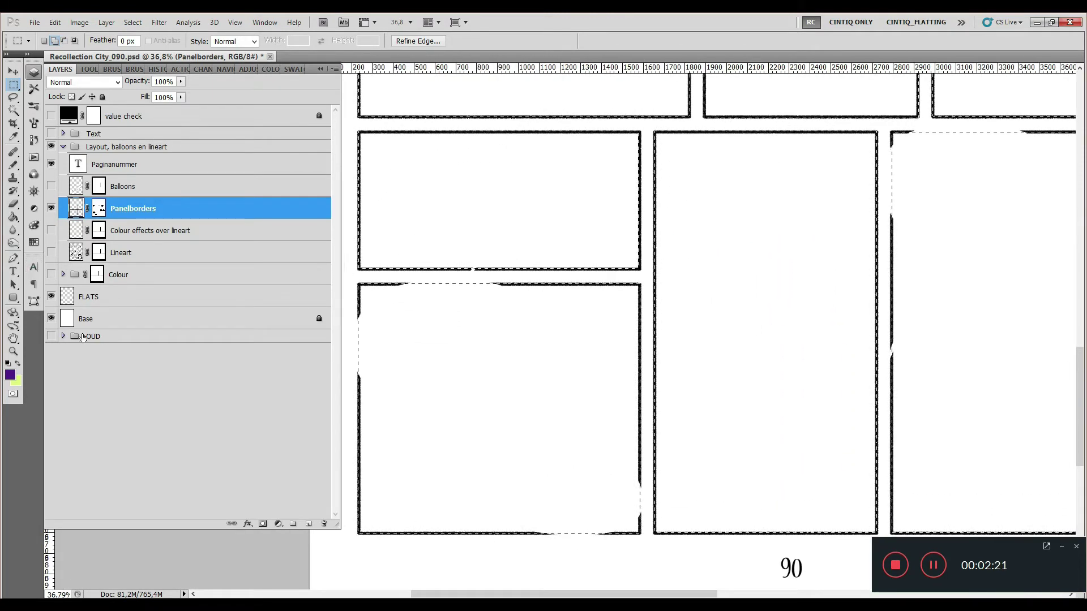
{"action": "left_click", "coordinate": [10, 376]}
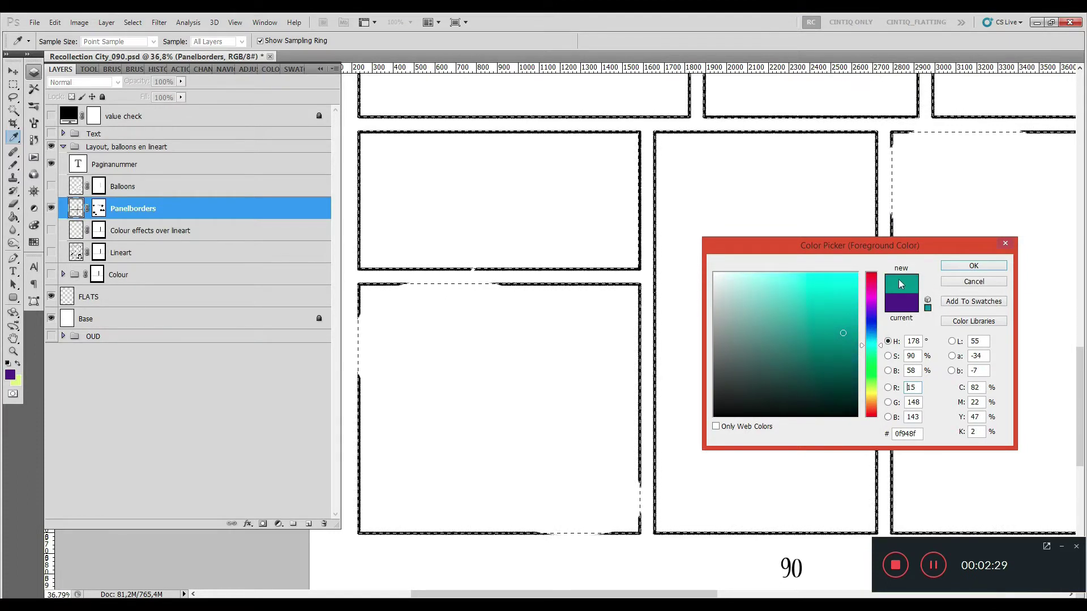
Step: Fill all selected panels on the FLATS layer with the pale cyan using the Paint Bucket
{"action": "left_click", "coordinate": [962, 265]}
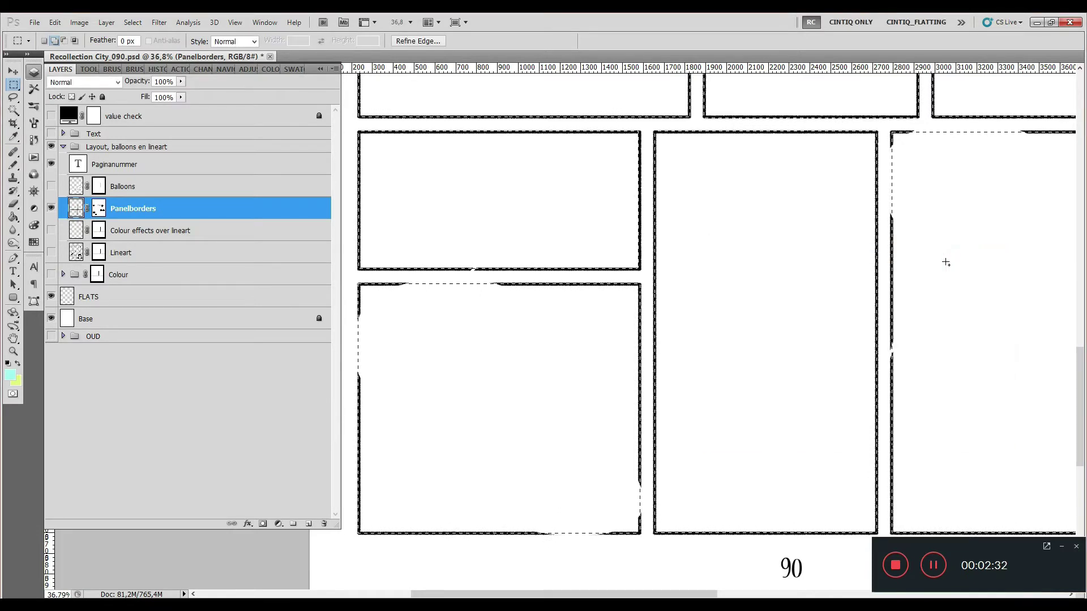
{"action": "left_click", "coordinate": [13, 217]}
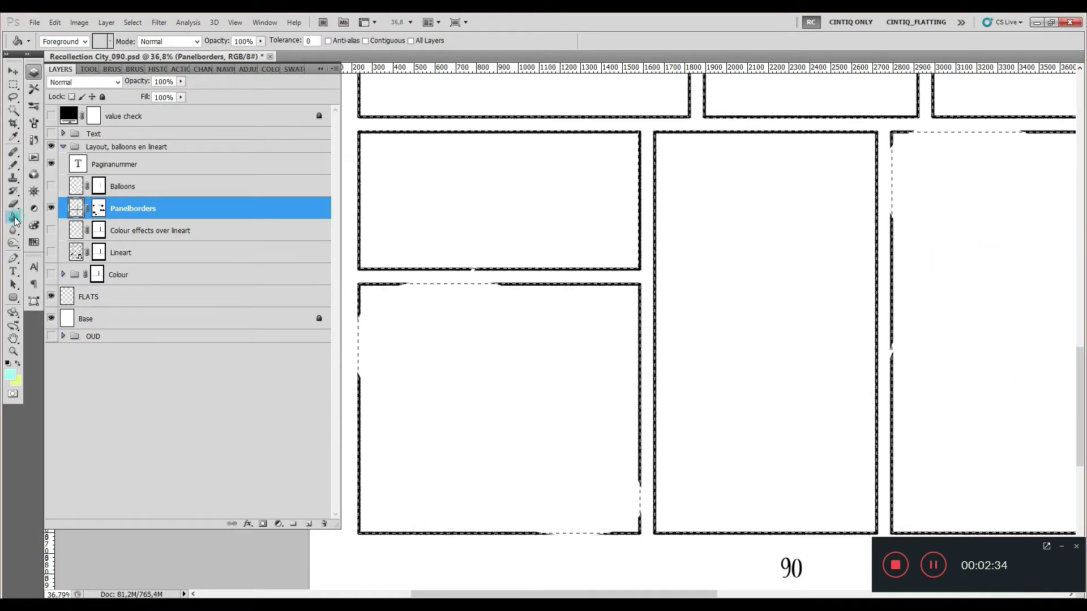
{"action": "left_click", "coordinate": [191, 295]}
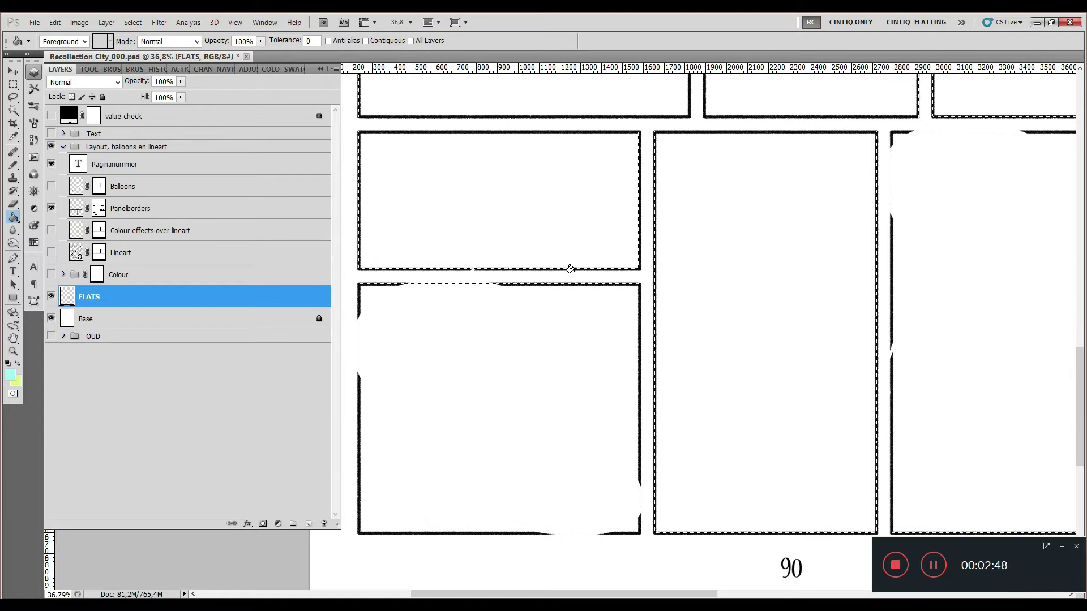
{"action": "key", "text": "ctrl+minus"}
{"action": "key", "text": "ctrl+minus"}
{"action": "key", "text": "ctrl+minus"}
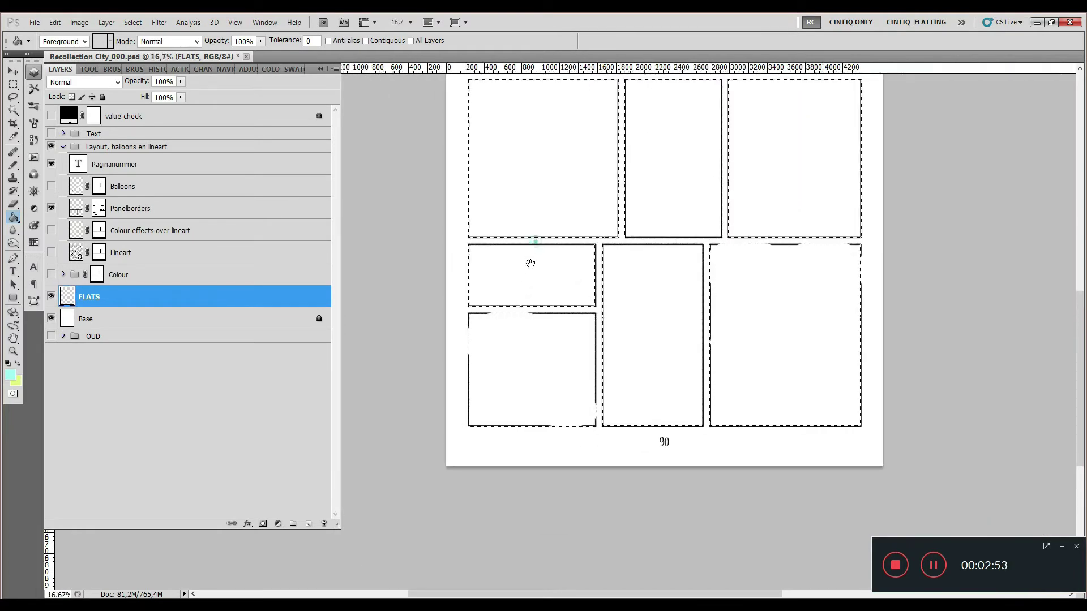
{"action": "left_click", "coordinate": [521, 286]}
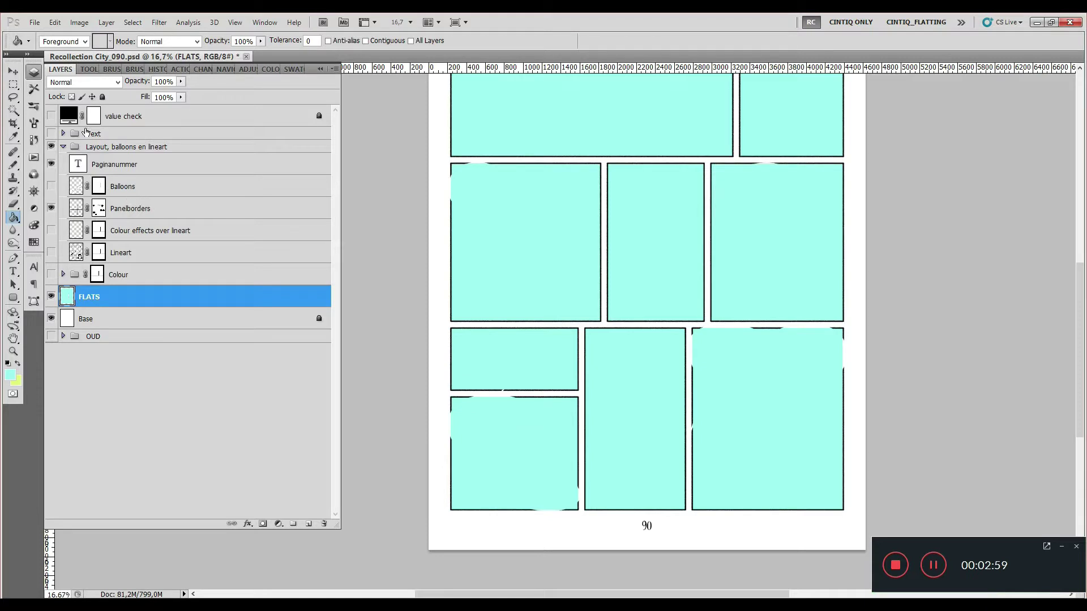
Step: Lock the FLATS layer's transparency, test pencil scribbles over the cyan, then undo them
{"action": "left_click", "coordinate": [72, 97]}
{"action": "left_click", "coordinate": [16, 362]}
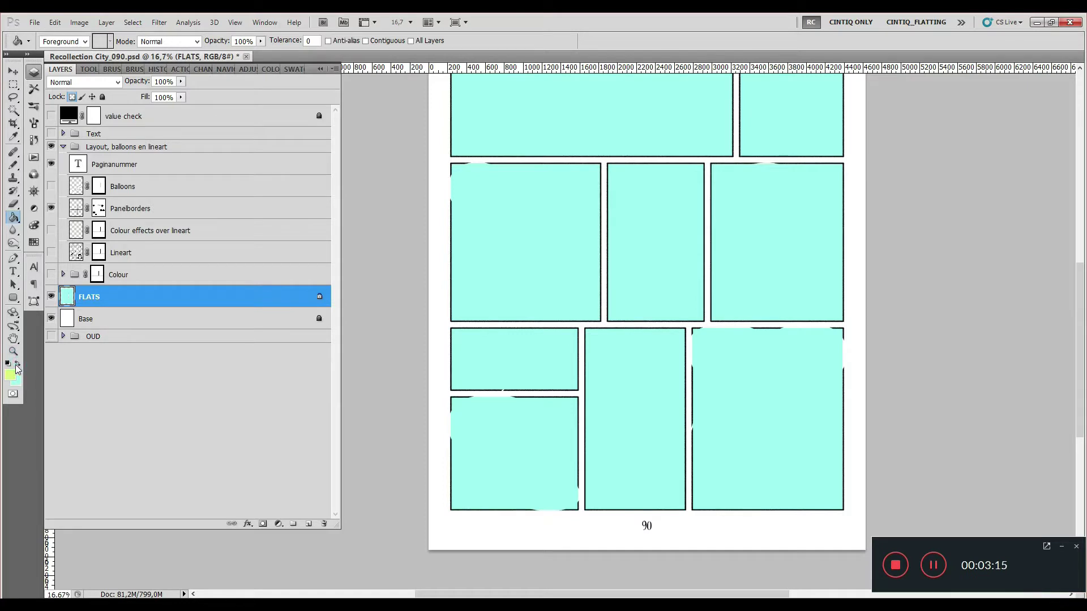
{"action": "left_click", "coordinate": [14, 165]}
{"action": "left_click_drag", "start_coordinate": [481, 259], "coordinate": [455, 311]}
{"action": "mouse_move", "coordinate": [498, 233]}
{"action": "left_mouse_down"}
{"action": "mouse_move", "coordinate": [456, 227]}
{"action": "mouse_move", "coordinate": [516, 263]}
{"action": "mouse_move", "coordinate": [611, 294]}
{"action": "mouse_move", "coordinate": [776, 319]}
{"action": "left_mouse_up"}
{"action": "mouse_move", "coordinate": [660, 334]}
{"action": "left_mouse_down"}
{"action": "mouse_move", "coordinate": [768, 338]}
{"action": "mouse_move", "coordinate": [725, 381]}
{"action": "mouse_move", "coordinate": [567, 446]}
{"action": "mouse_move", "coordinate": [619, 483]}
{"action": "mouse_move", "coordinate": [631, 269]}
{"action": "mouse_move", "coordinate": [533, 202]}
{"action": "mouse_move", "coordinate": [708, 168]}
{"action": "left_mouse_up"}
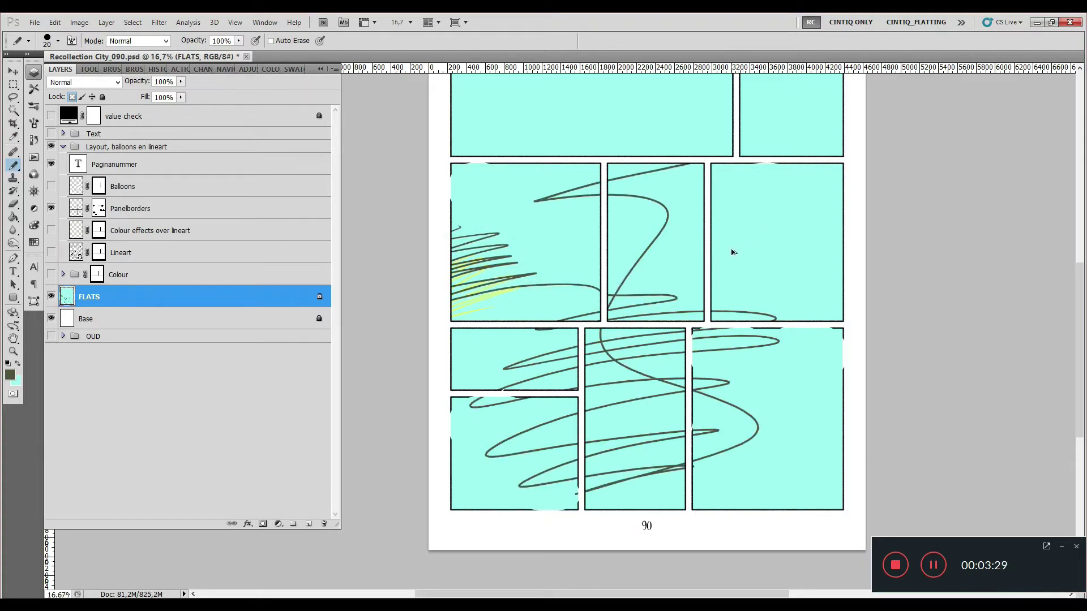
{"action": "key", "text": "ctrl+z"}
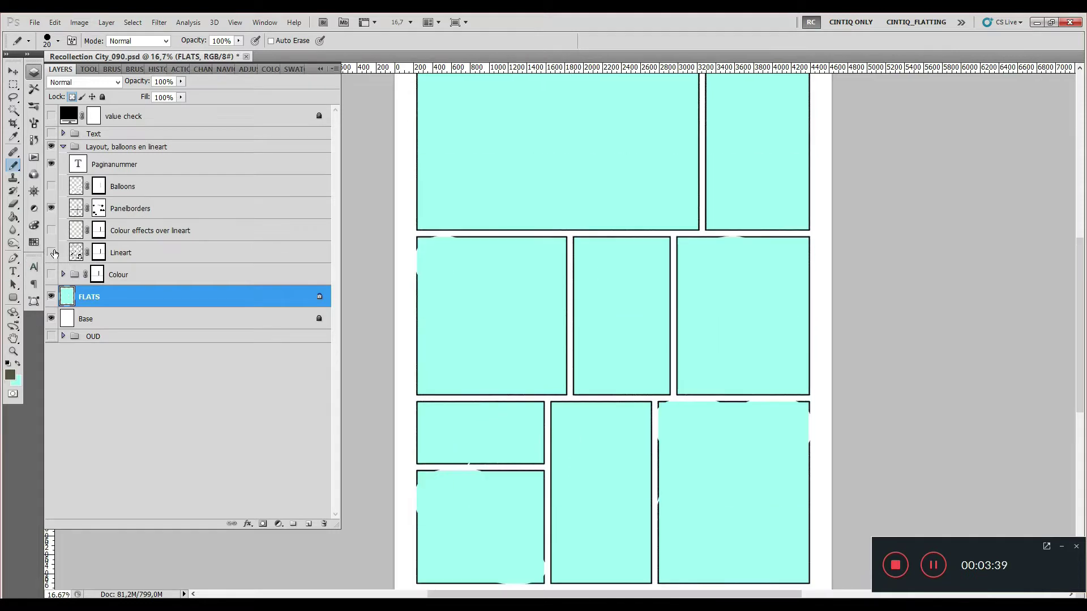
Step: Show the Lineart layer over the cyan flats and lasso a rounded area between shelf uprights
{"action": "left_click", "coordinate": [51, 252]}
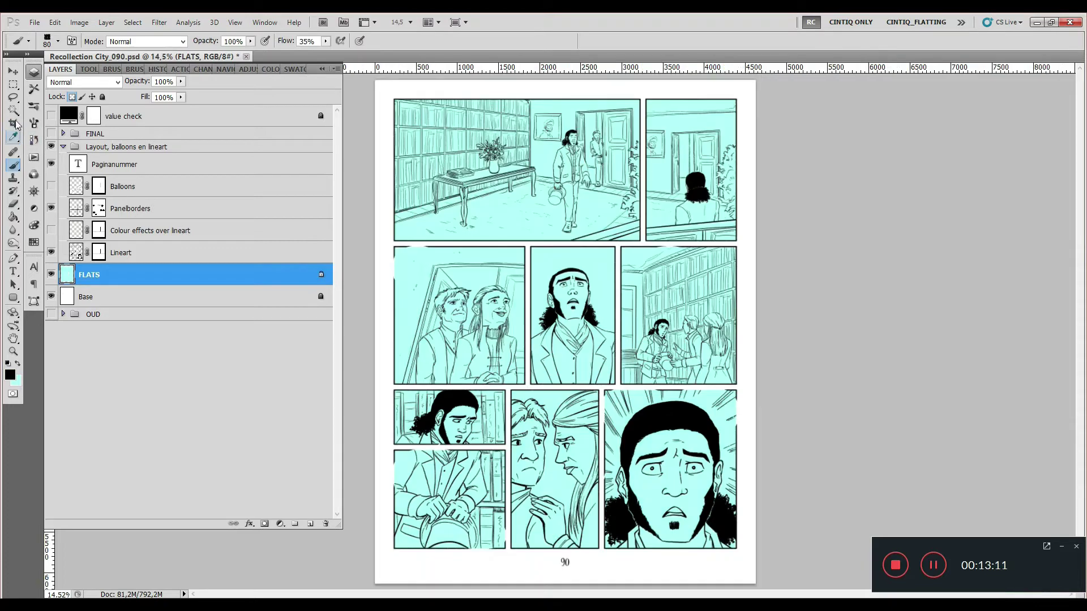
{"action": "left_click", "coordinate": [14, 100]}
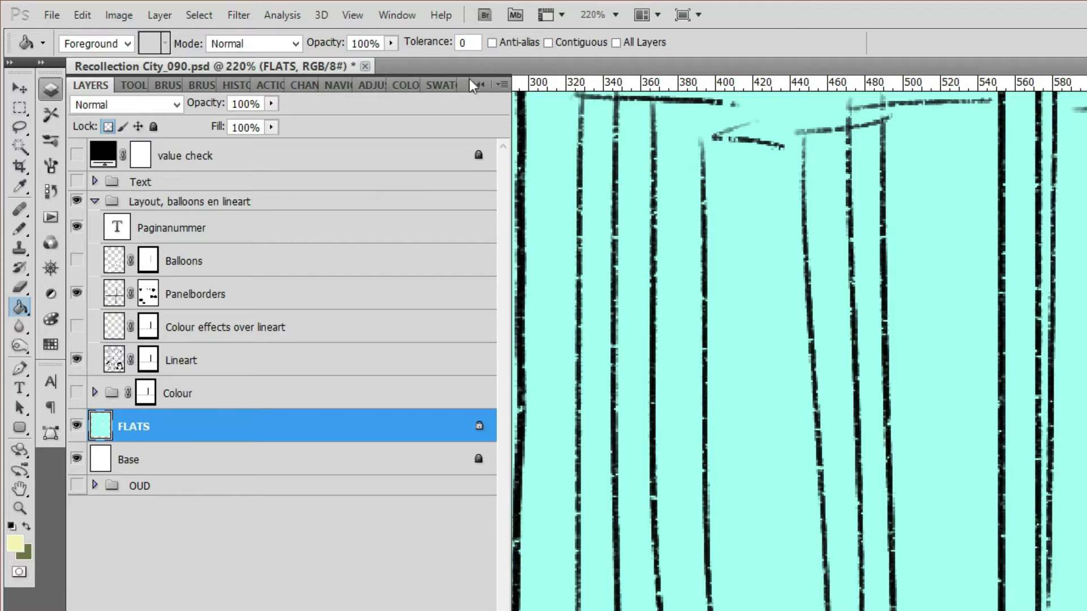
{"action": "left_click", "coordinate": [20, 128]}
{"action": "left_click_drag", "start_coordinate": [629, 440], "coordinate": [702, 280]}
Step: Add a second rounded area to the selection and test a pale yellow fill, then undo it
{"action": "mouse_move", "coordinate": [952, 294]}
{"action": "left_mouse_down"}
{"action": "mouse_move", "coordinate": [984, 518]}
{"action": "mouse_move", "coordinate": [923, 308]}
{"action": "left_mouse_up"}
{"action": "key", "text": "g"}
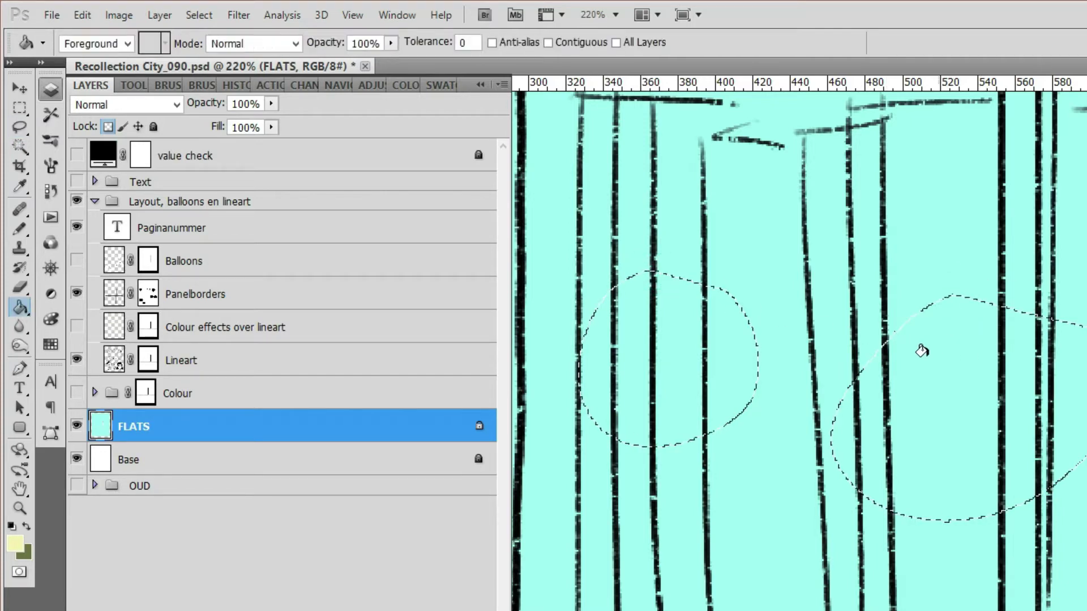
{"action": "left_click", "coordinate": [922, 382]}
{"action": "key", "text": "ctrl+d"}
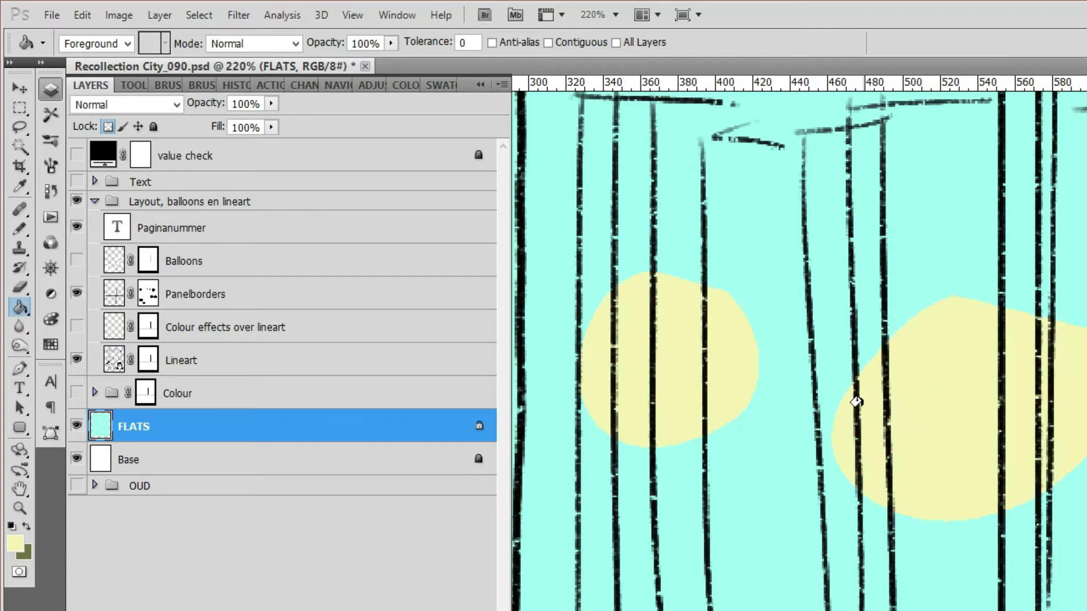
{"action": "key", "text": "ctrl+alt+z"}
{"action": "key", "text": "ctrl+alt+z"}
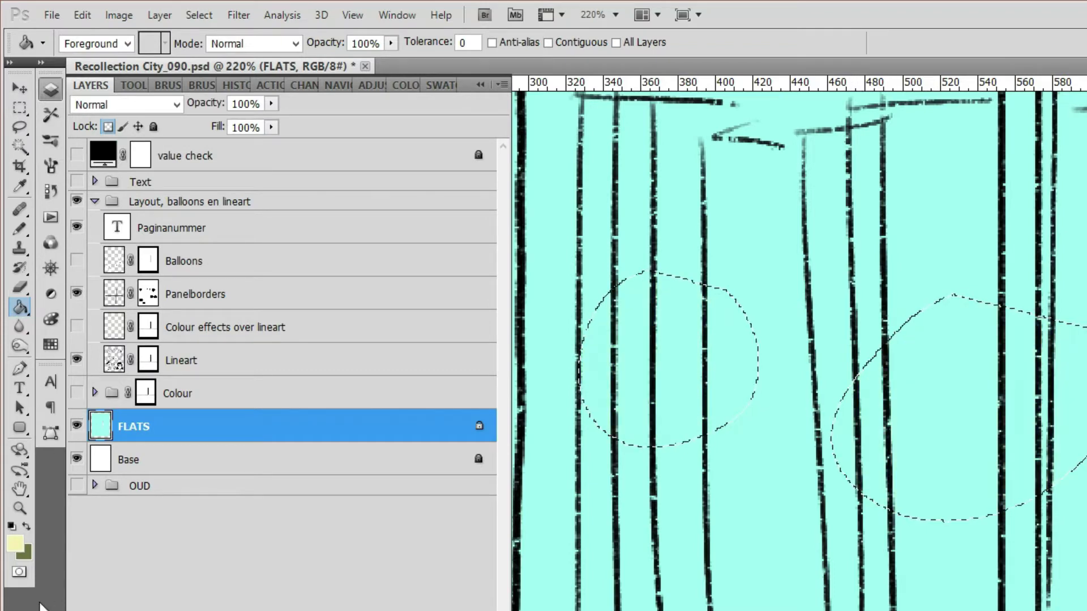
Step: Fill both areas with olive green, deselect, and zoom in to inspect the fill edge
{"action": "left_click", "coordinate": [26, 526]}
{"action": "left_click", "coordinate": [626, 349]}
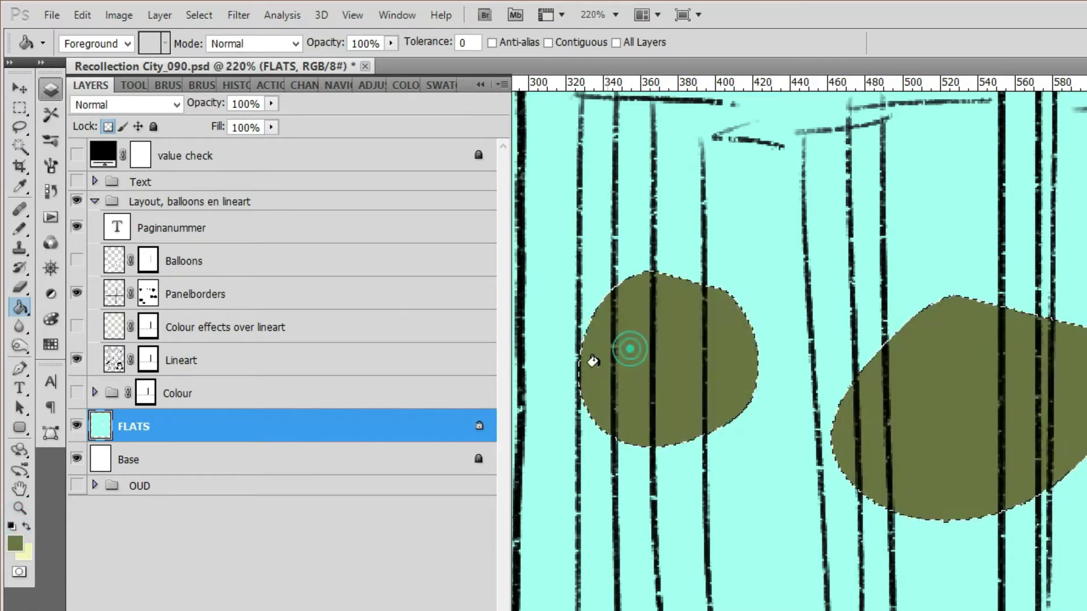
{"action": "key", "text": "ctrl+d"}
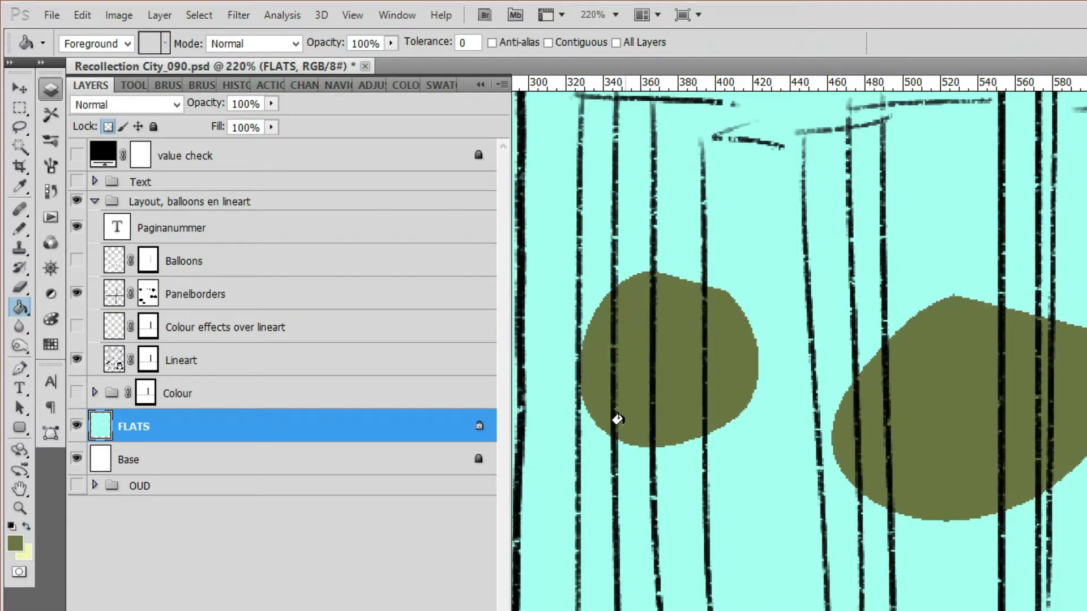
{"action": "key", "text": "z"}
{"action": "left_click_drag", "start_coordinate": [630, 449], "coordinate": [650, 459]}
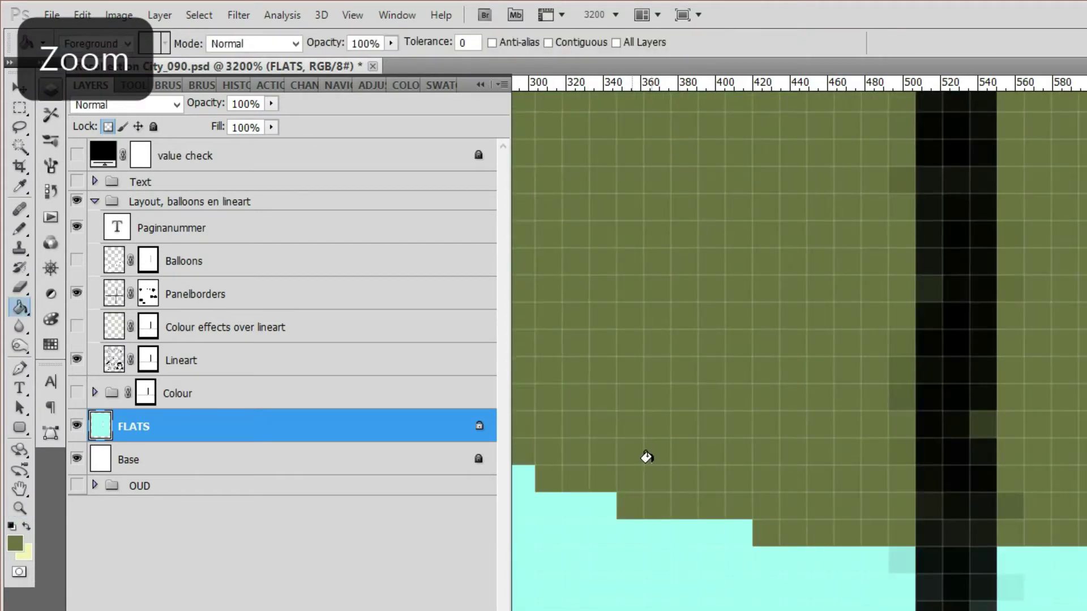
{"action": "key", "text": "ctrl+0"}
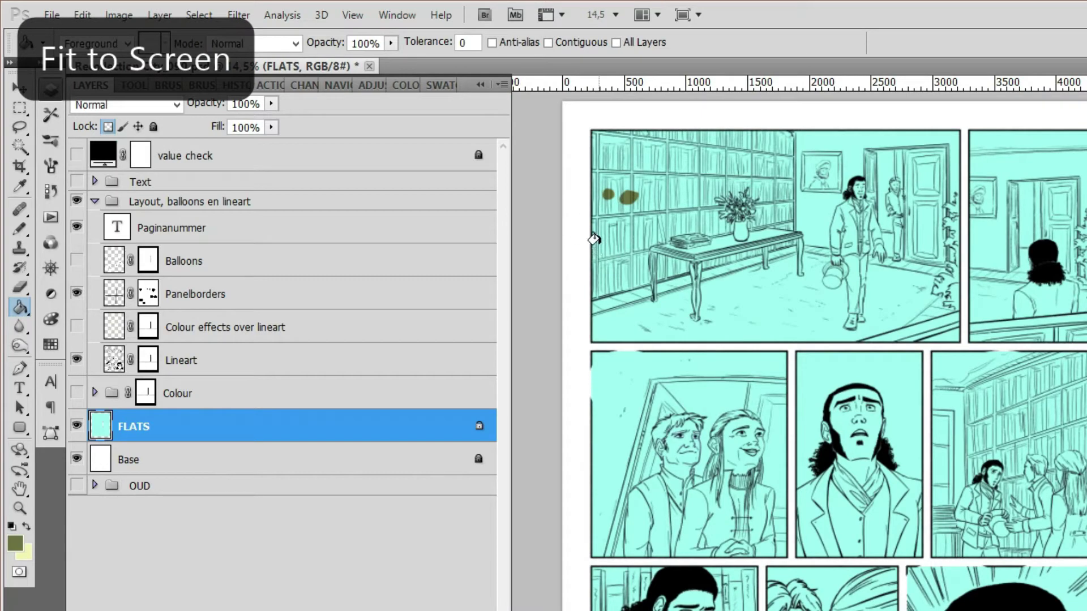
{"action": "key", "text": "z"}
{"action": "left_click_drag", "start_coordinate": [589, 176], "coordinate": [621, 213]}
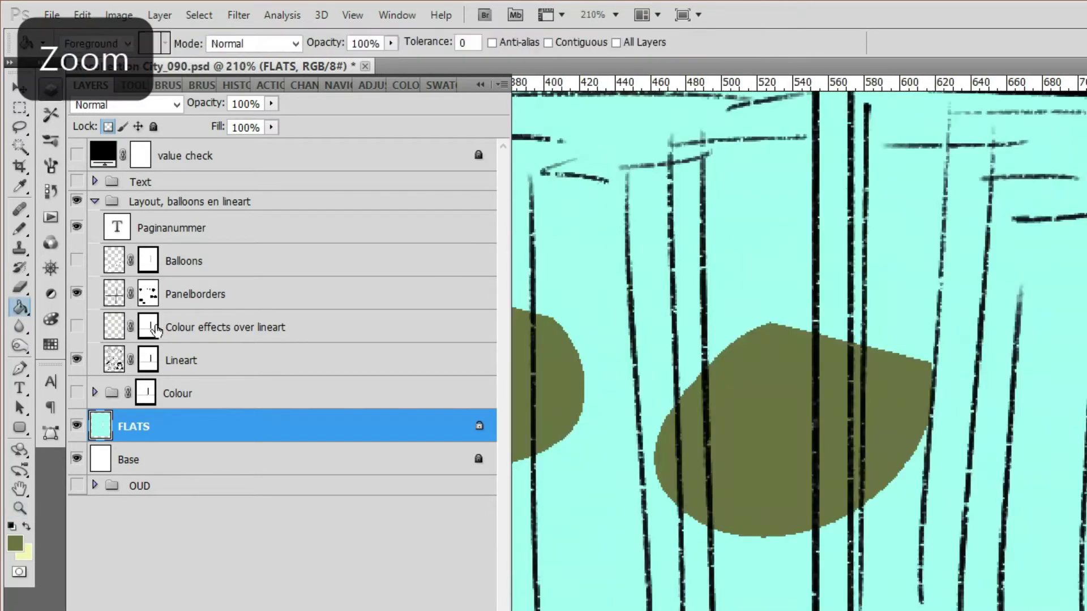
{"action": "left_click", "coordinate": [20, 148]}
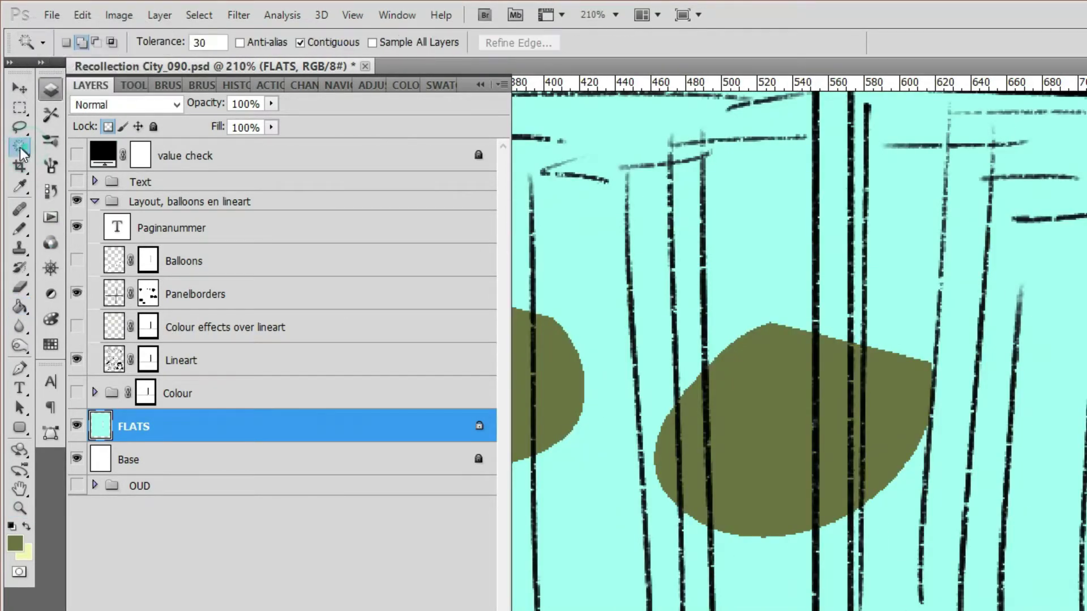
{"action": "left_click", "coordinate": [49, 91]}
{"action": "left_click", "coordinate": [487, 369]}
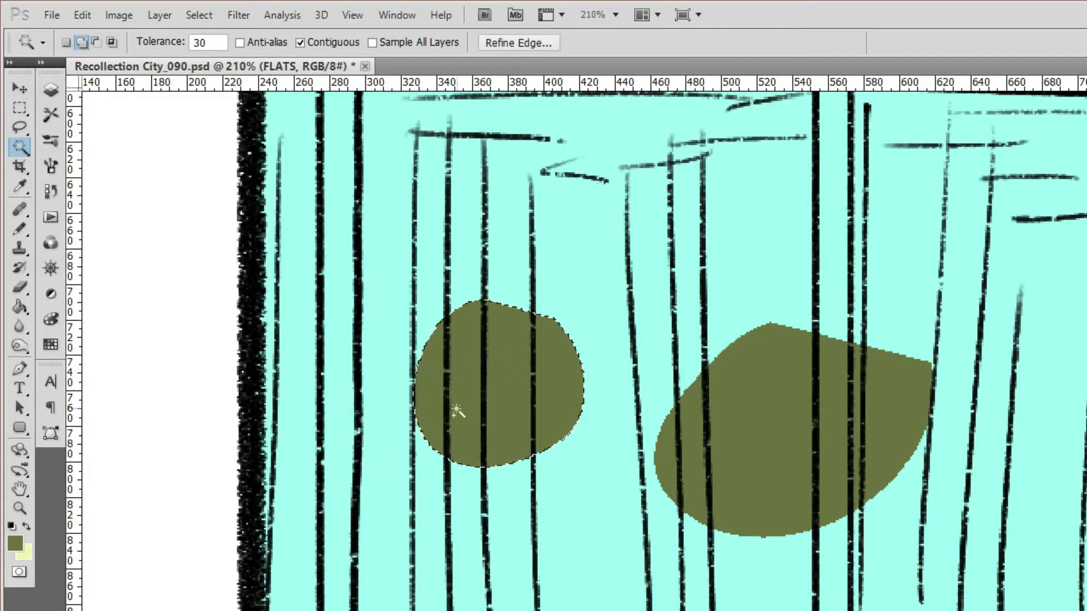
{"action": "key", "text": "z"}
{"action": "left_click_drag", "start_coordinate": [413, 364], "coordinate": [493, 439]}
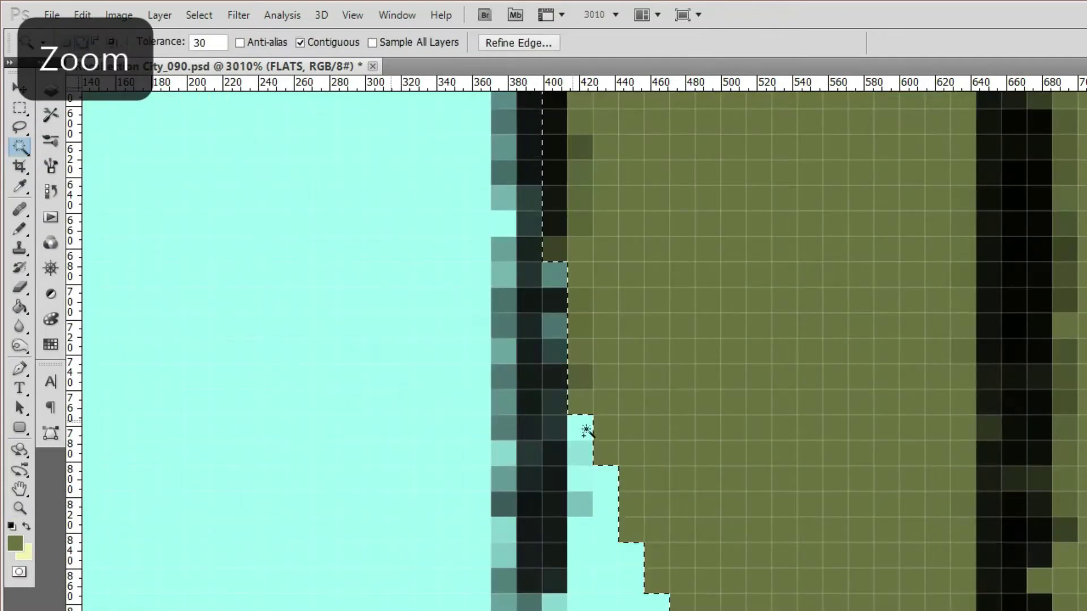
{"action": "key", "text": "ctrl+0"}
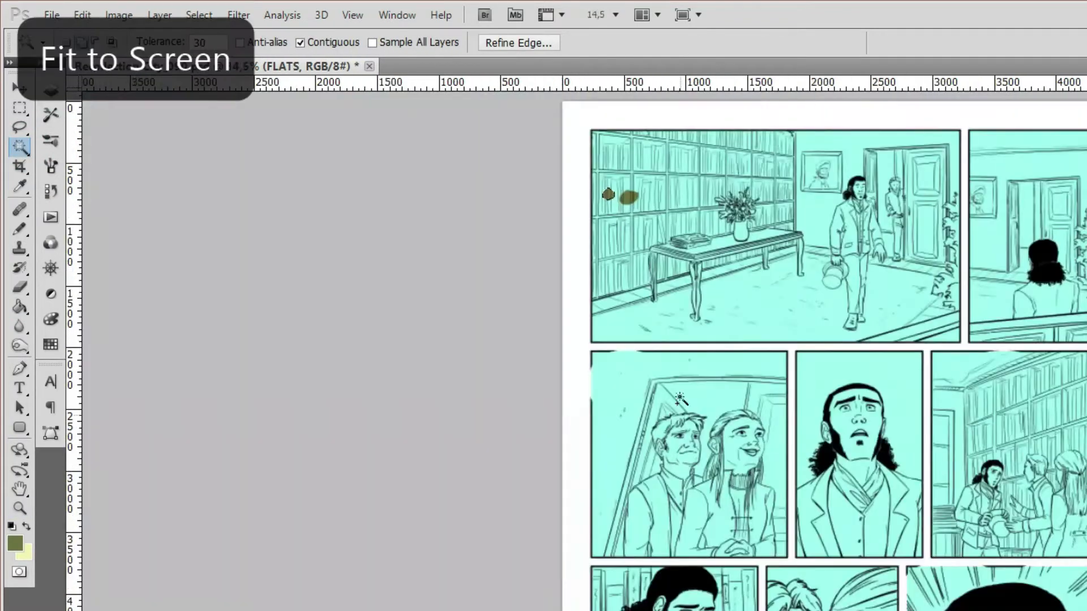
{"action": "key", "text": "z"}
{"action": "left_click_drag", "start_coordinate": [594, 165], "coordinate": [642, 251]}
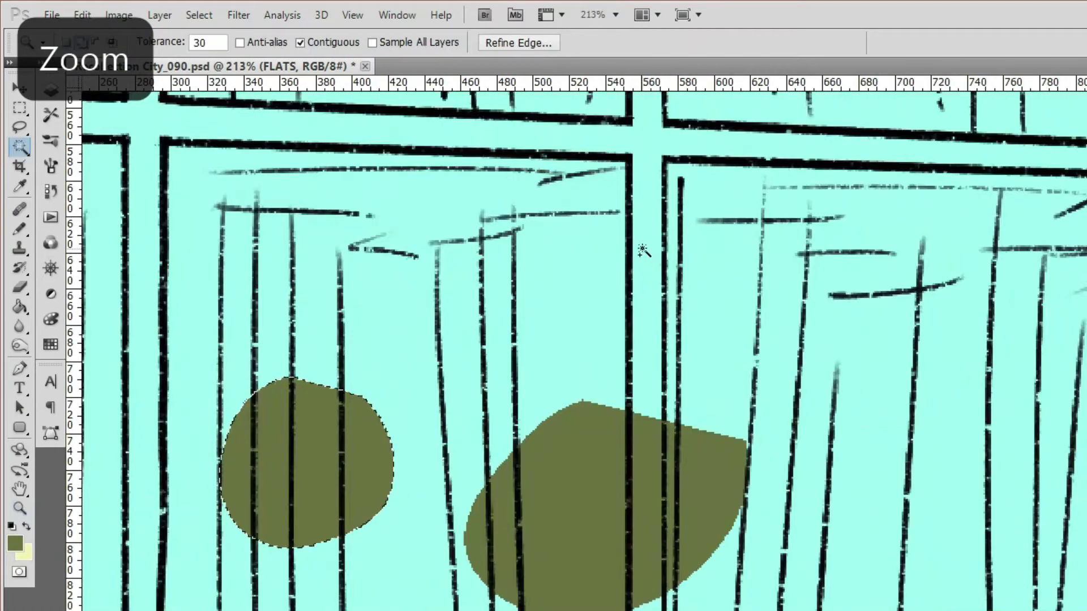
{"action": "key", "text": "ctrl+d"}
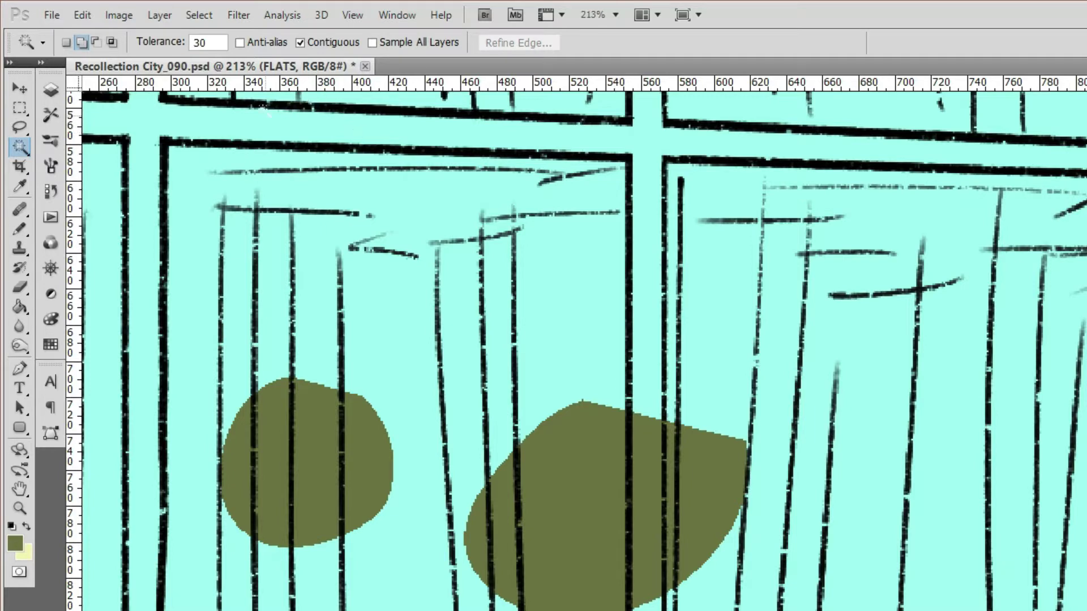
{"action": "key", "text": "g"}
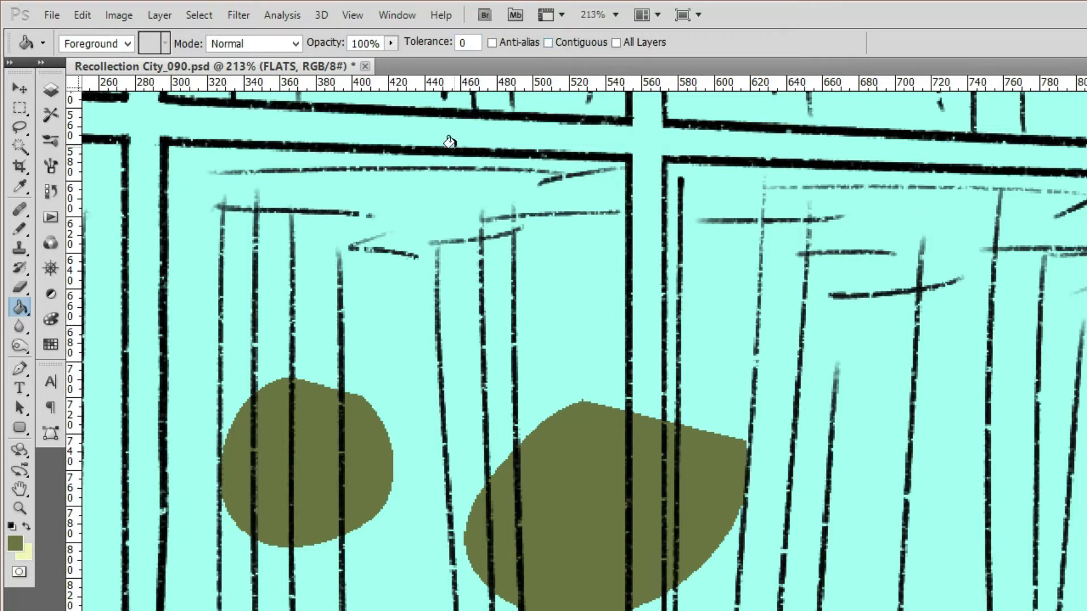
{"action": "left_click", "coordinate": [27, 527]}
{"action": "left_click", "coordinate": [326, 411]}
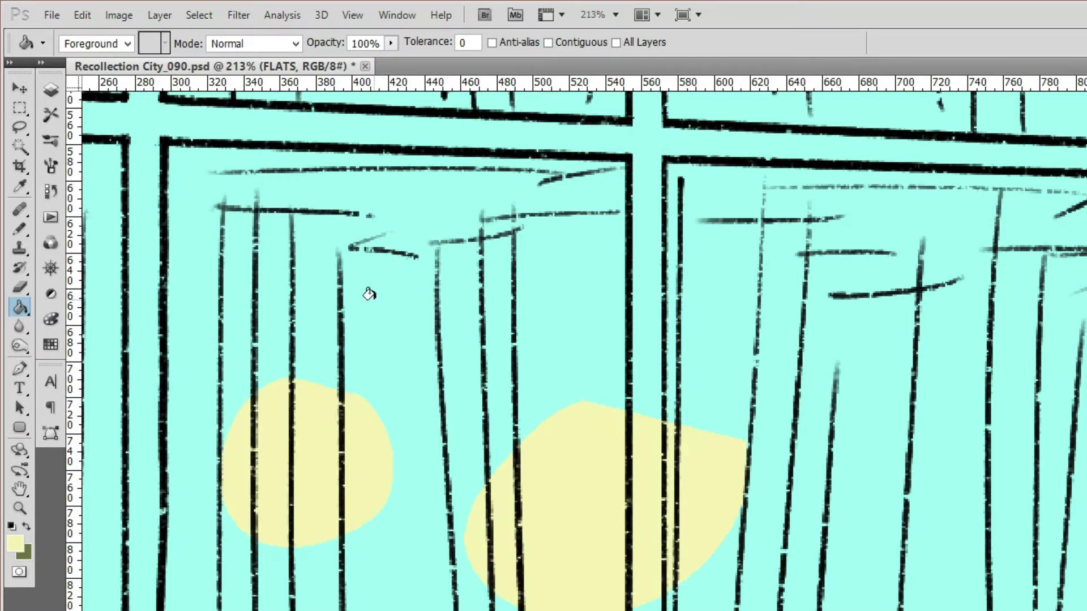
{"action": "key", "text": "ctrl+z"}
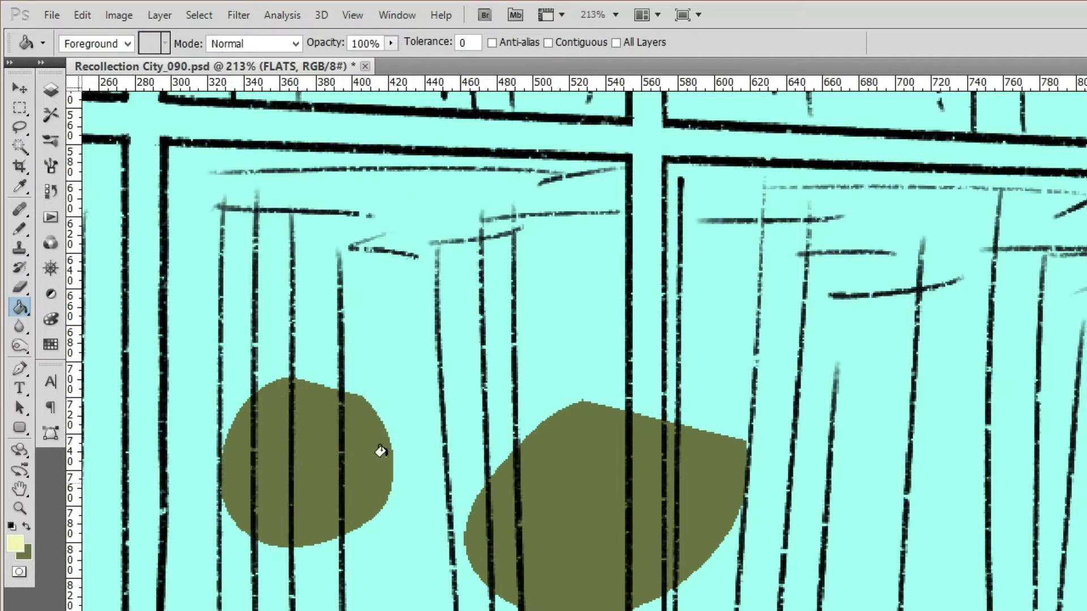
{"action": "left_click", "coordinate": [548, 43]}
{"action": "left_click", "coordinate": [347, 407]}
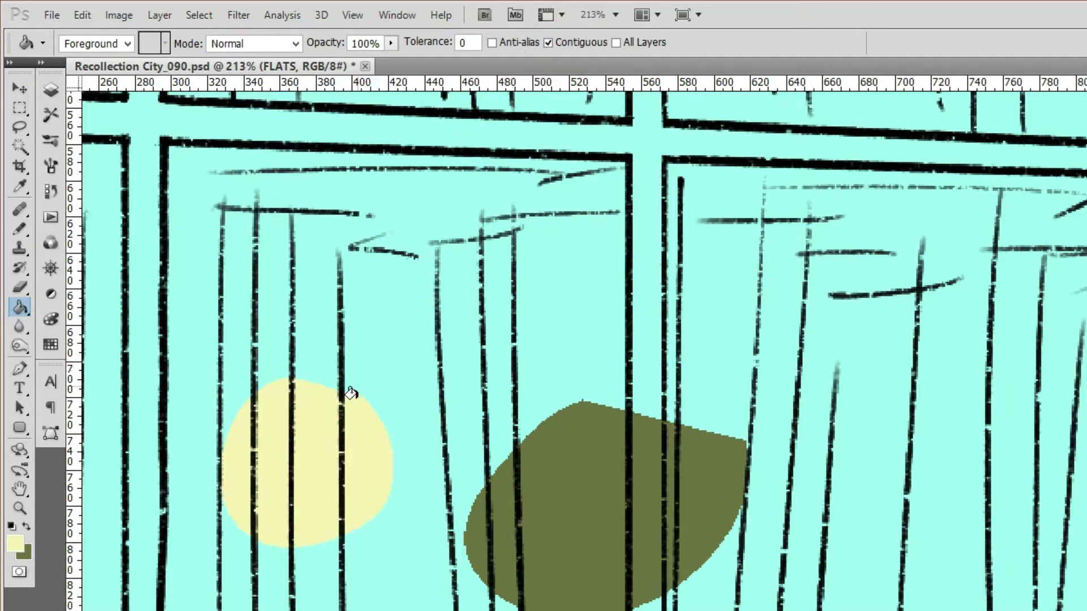
{"action": "key", "text": "ctrl+z"}
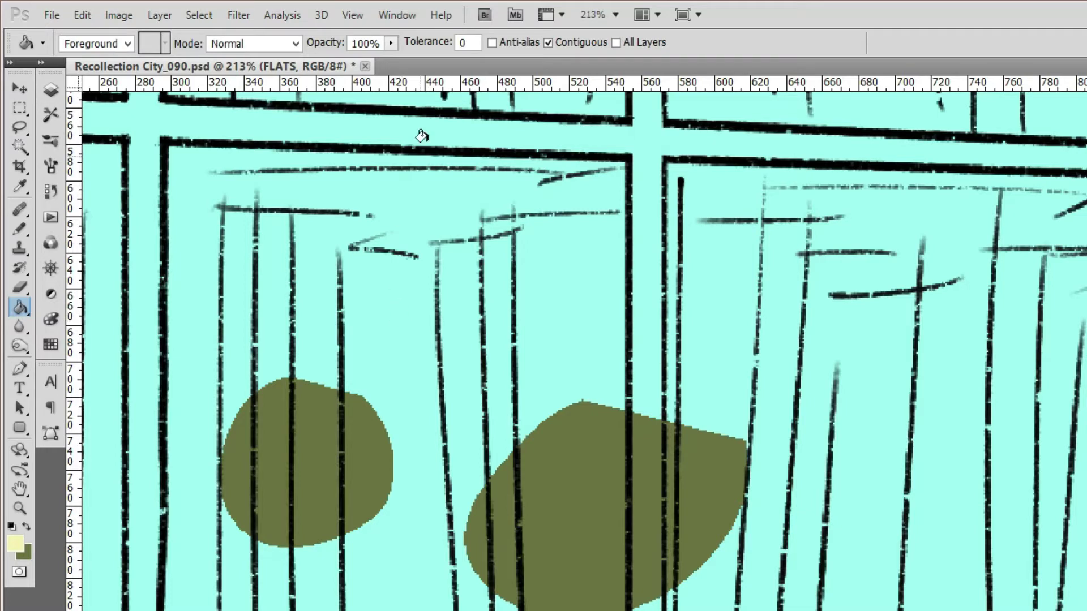
{"action": "left_click", "coordinate": [550, 43]}
Step: Turn the Paint Bucket's Contiguous option back on
{"action": "left_click", "coordinate": [548, 43]}
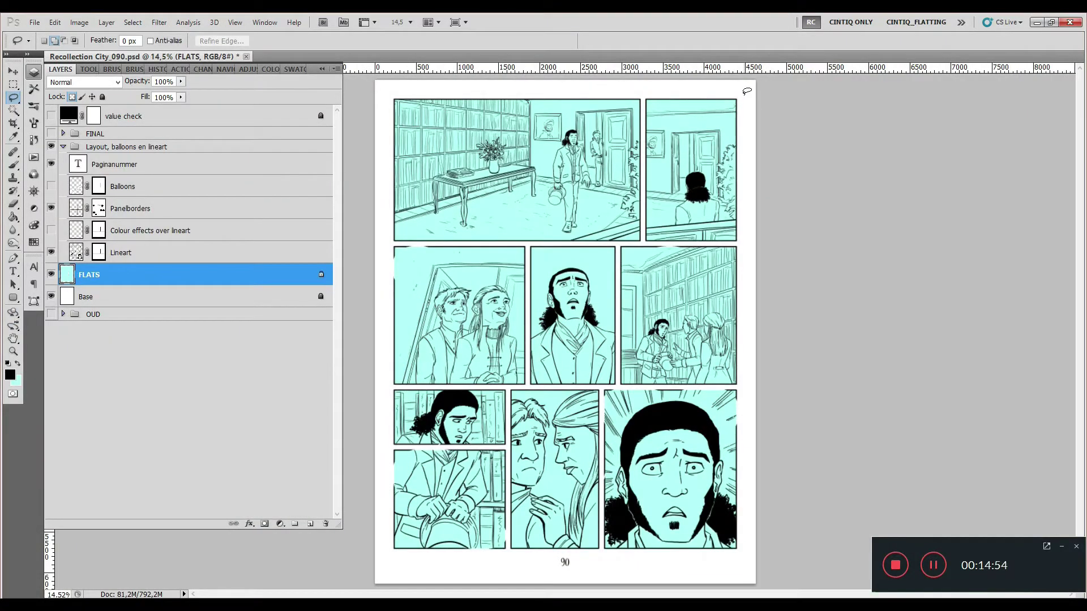
Step: Zoom into the middle panel of row two and pick mauve-pink from the Swatches
{"action": "key", "text": "z"}
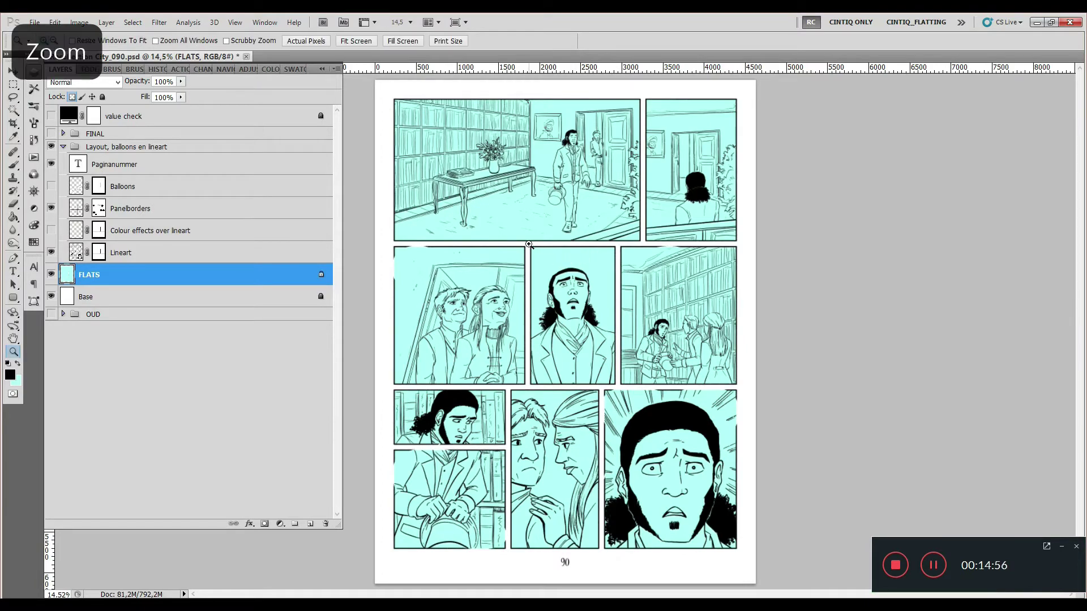
{"action": "left_click_drag", "start_coordinate": [528, 243], "coordinate": [620, 388]}
{"action": "key", "text": "l"}
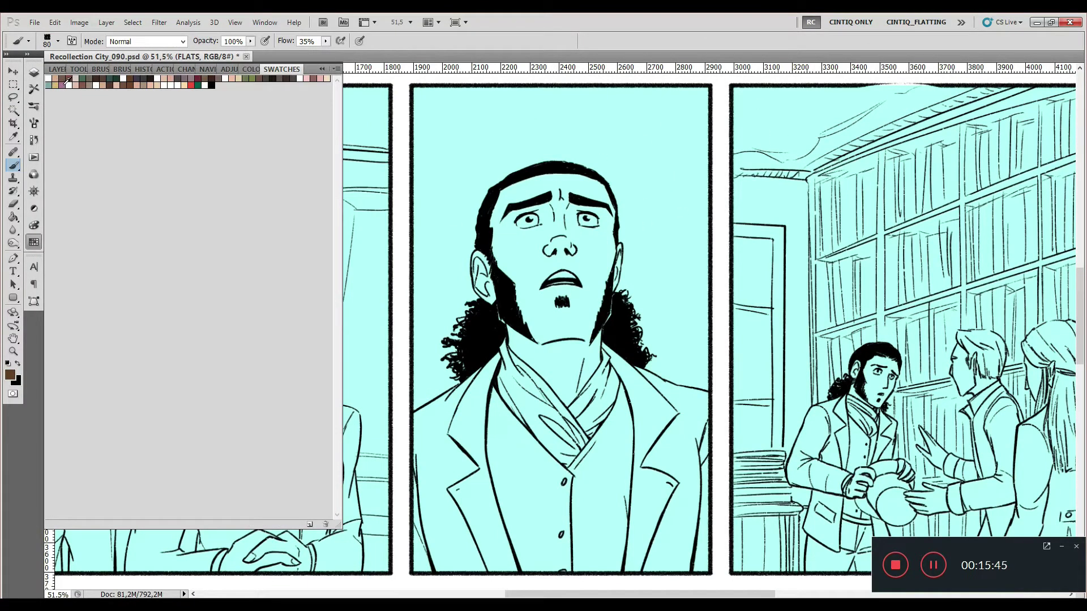
{"action": "left_click", "coordinate": [63, 85]}
Step: Paint mauve on the man's ear, then paint a hard-edged pink blob with a ~15 px Pencil on the cyan area
{"action": "left_click_drag", "start_coordinate": [476, 261], "coordinate": [486, 277]}
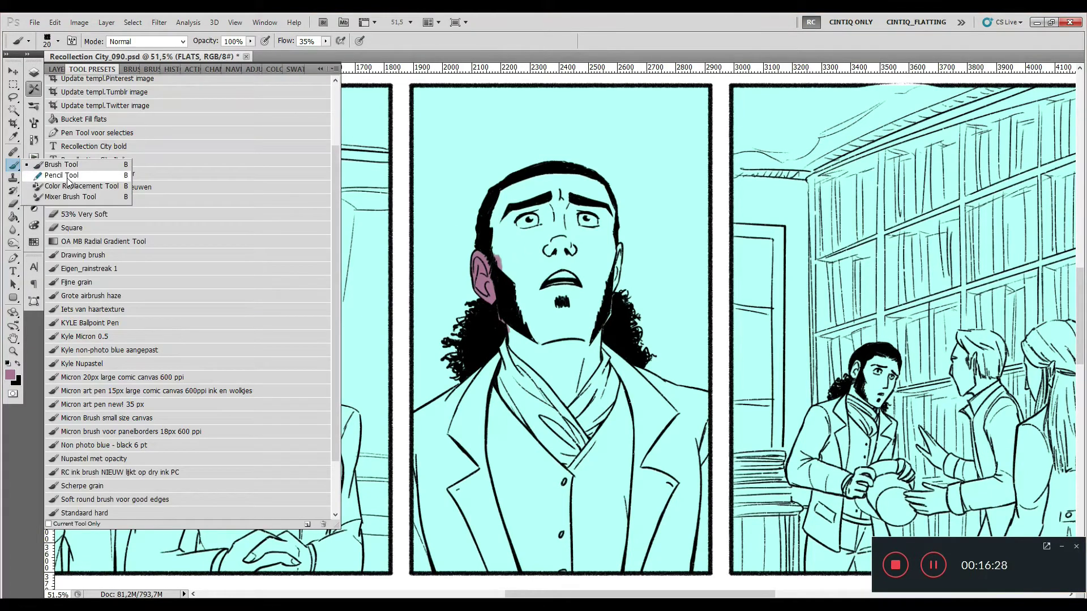
{"action": "left_click", "coordinate": [66, 176]}
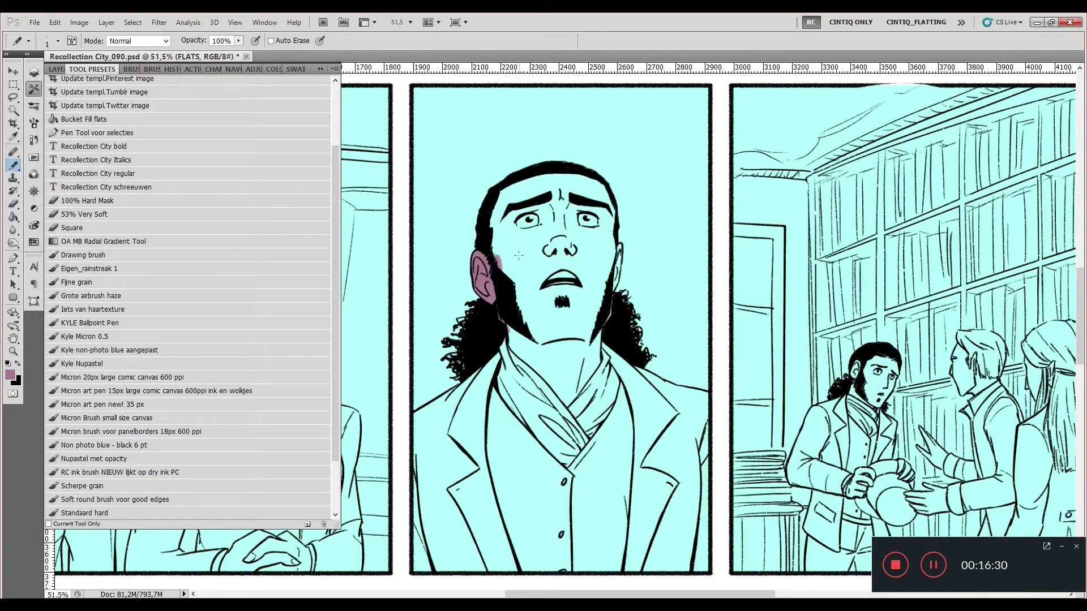
{"action": "scroll", "coordinate": [516, 259], "scroll_direction": "up", "scroll_amount": 10}
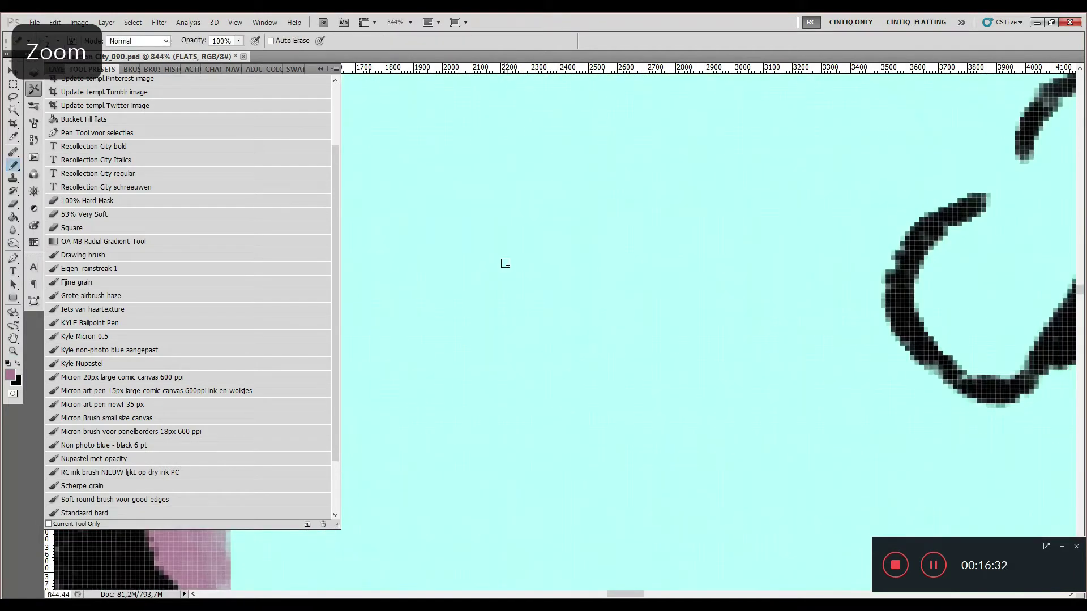
{"action": "key", "text": "bracketright"}
{"action": "key", "text": "bracketright"}
{"action": "key", "text": "bracketright"}
{"action": "key", "text": "bracketright"}
{"action": "key", "text": "bracketright"}
{"action": "key", "text": "bracketright"}
{"action": "key", "text": "bracketright"}
{"action": "key", "text": "bracketright"}
{"action": "key", "text": "bracketright"}
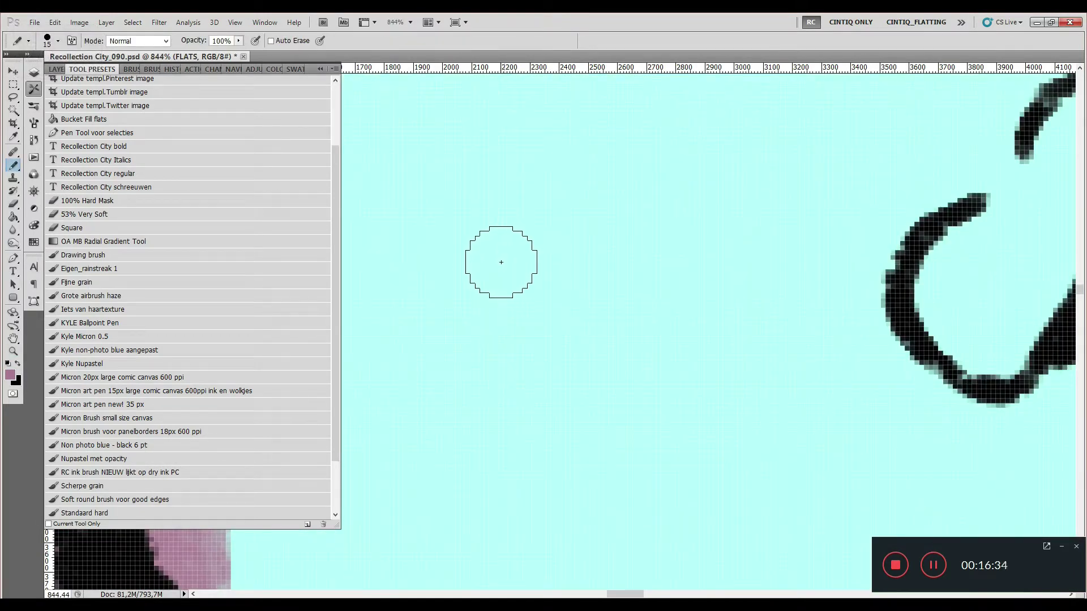
{"action": "mouse_move", "coordinate": [501, 262]}
{"action": "left_mouse_down"}
{"action": "mouse_move", "coordinate": [527, 318]}
{"action": "mouse_move", "coordinate": [562, 303]}
{"action": "mouse_move", "coordinate": [570, 246]}
{"action": "mouse_move", "coordinate": [532, 228]}
{"action": "mouse_move", "coordinate": [499, 252]}
{"action": "mouse_move", "coordinate": [511, 299]}
{"action": "mouse_move", "coordinate": [553, 332]}
{"action": "mouse_move", "coordinate": [596, 339]}
{"action": "mouse_move", "coordinate": [597, 283]}
{"action": "mouse_move", "coordinate": [580, 228]}
{"action": "mouse_move", "coordinate": [503, 214]}
{"action": "mouse_move", "coordinate": [482, 239]}
{"action": "mouse_move", "coordinate": [495, 336]}
{"action": "mouse_move", "coordinate": [569, 365]}
{"action": "mouse_move", "coordinate": [570, 245]}
{"action": "left_mouse_up"}
Step: Check the pink blob's crisp edges with a Magic Wand selection, then deselect
{"action": "key", "text": "w"}
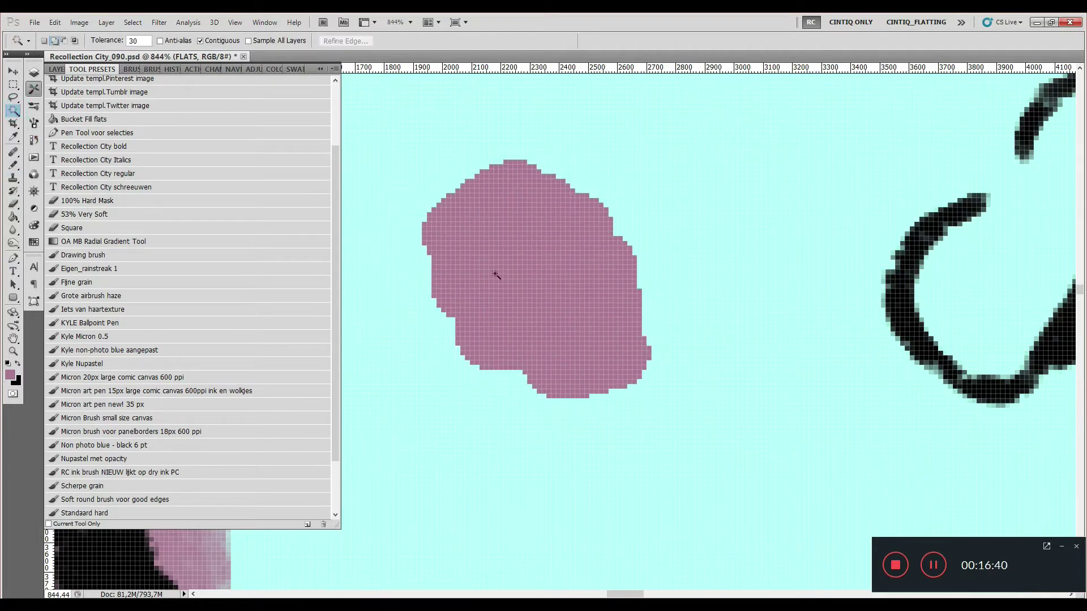
{"action": "left_click", "coordinate": [496, 272]}
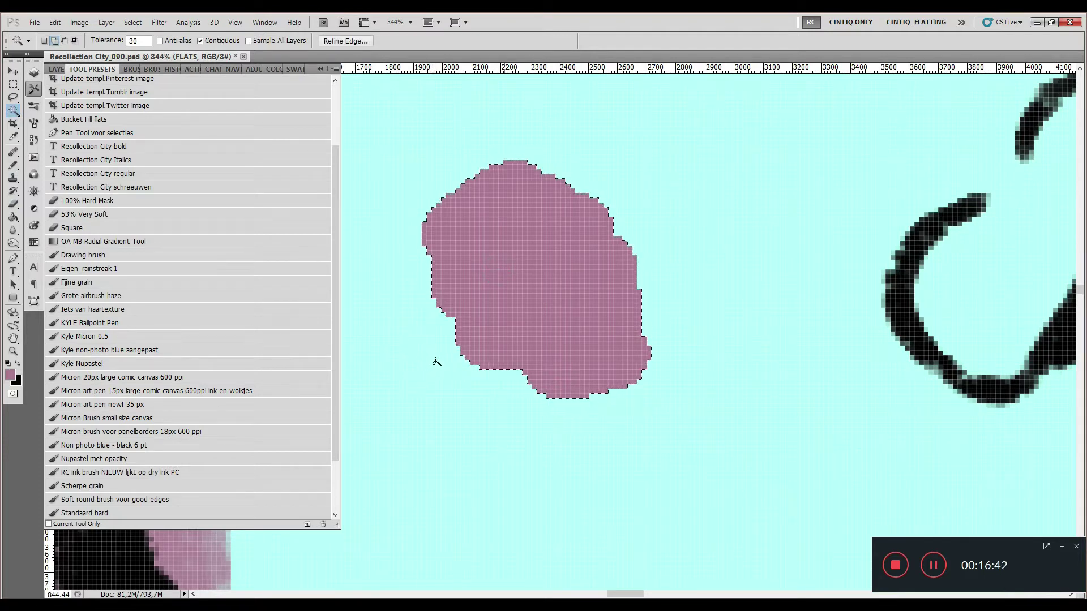
{"action": "key", "text": "ctrl+d"}
{"action": "mouse_move", "coordinate": [13, 165]}
{"action": "left_mouse_down"}
{"action": "mouse_move", "coordinate": [34, 179]}
{"action": "mouse_move", "coordinate": [59, 165]}
{"action": "left_mouse_up"}
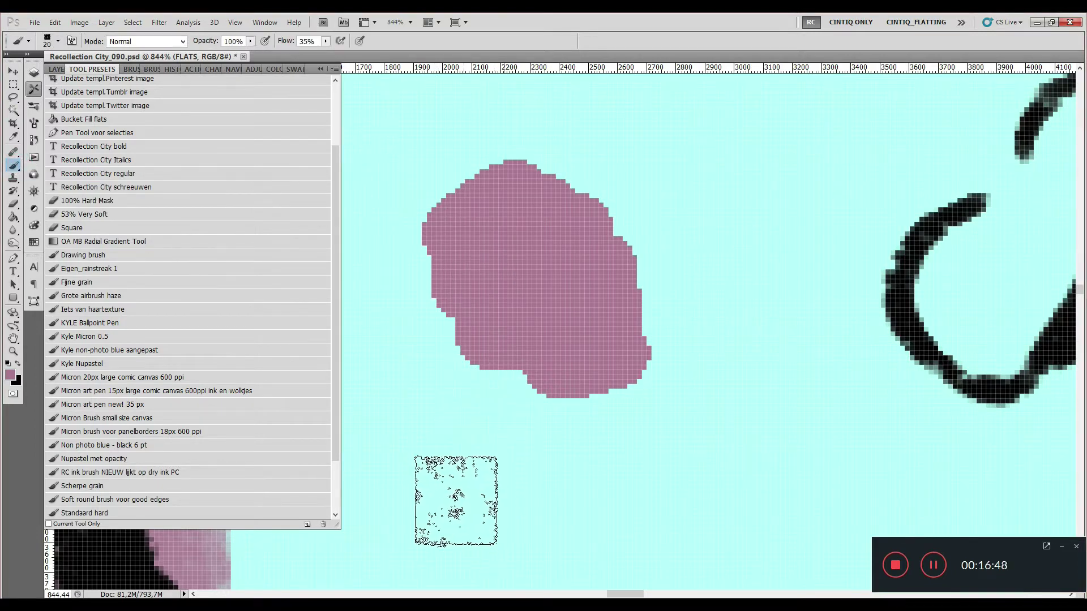
Step: Paint a soft-edged pink Brush stroke below the blob and Magic Wand its fuzzy edge
{"action": "mouse_move", "coordinate": [461, 500]}
{"action": "left_mouse_down"}
{"action": "mouse_move", "coordinate": [526, 494]}
{"action": "mouse_move", "coordinate": [540, 533]}
{"action": "mouse_move", "coordinate": [584, 535]}
{"action": "mouse_move", "coordinate": [570, 492]}
{"action": "mouse_move", "coordinate": [501, 493]}
{"action": "mouse_move", "coordinate": [447, 511]}
{"action": "mouse_move", "coordinate": [601, 494]}
{"action": "mouse_move", "coordinate": [558, 464]}
{"action": "mouse_move", "coordinate": [581, 482]}
{"action": "mouse_move", "coordinate": [548, 463]}
{"action": "mouse_move", "coordinate": [573, 487]}
{"action": "mouse_move", "coordinate": [667, 524]}
{"action": "mouse_move", "coordinate": [594, 542]}
{"action": "mouse_move", "coordinate": [473, 516]}
{"action": "mouse_move", "coordinate": [472, 495]}
{"action": "mouse_move", "coordinate": [559, 528]}
{"action": "mouse_move", "coordinate": [697, 511]}
{"action": "mouse_move", "coordinate": [736, 431]}
{"action": "left_mouse_up"}
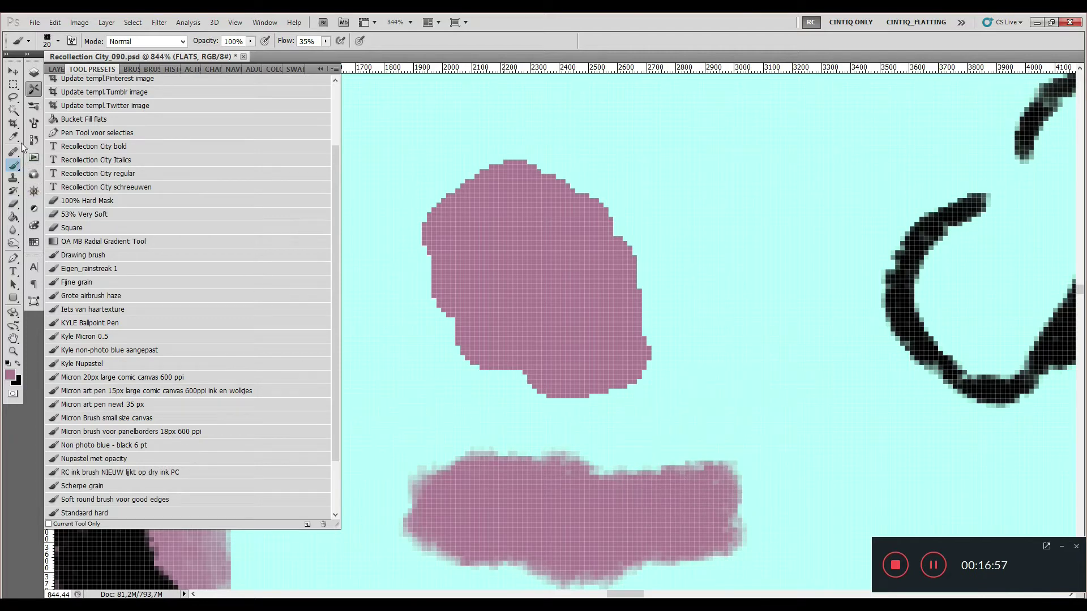
{"action": "left_click", "coordinate": [13, 109]}
{"action": "left_click", "coordinate": [547, 515]}
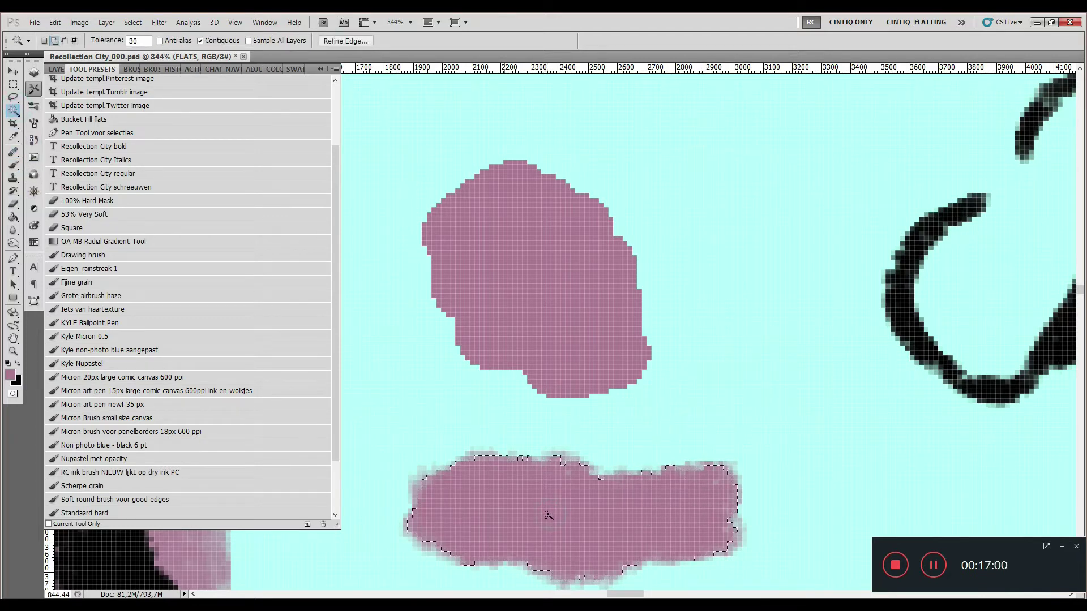
{"action": "left_click", "coordinate": [563, 455]}
Step: Compare Magic Wand selections of the cyan background and lower pink blob, then deselect
{"action": "left_click", "coordinate": [611, 474]}
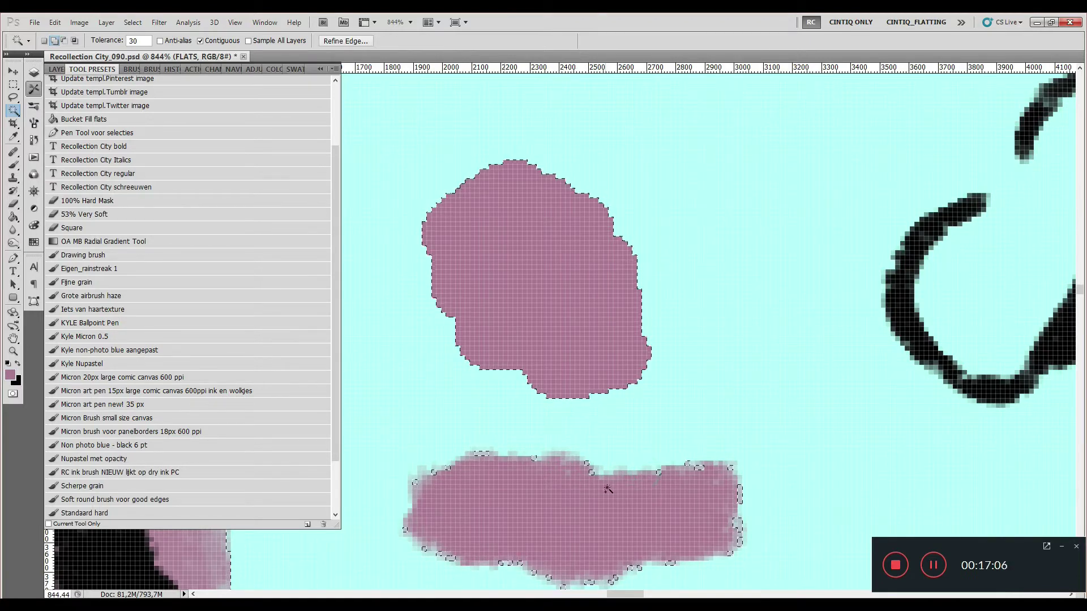
{"action": "key", "text": "ctrl+d"}
{"action": "left_click", "coordinate": [548, 503]}
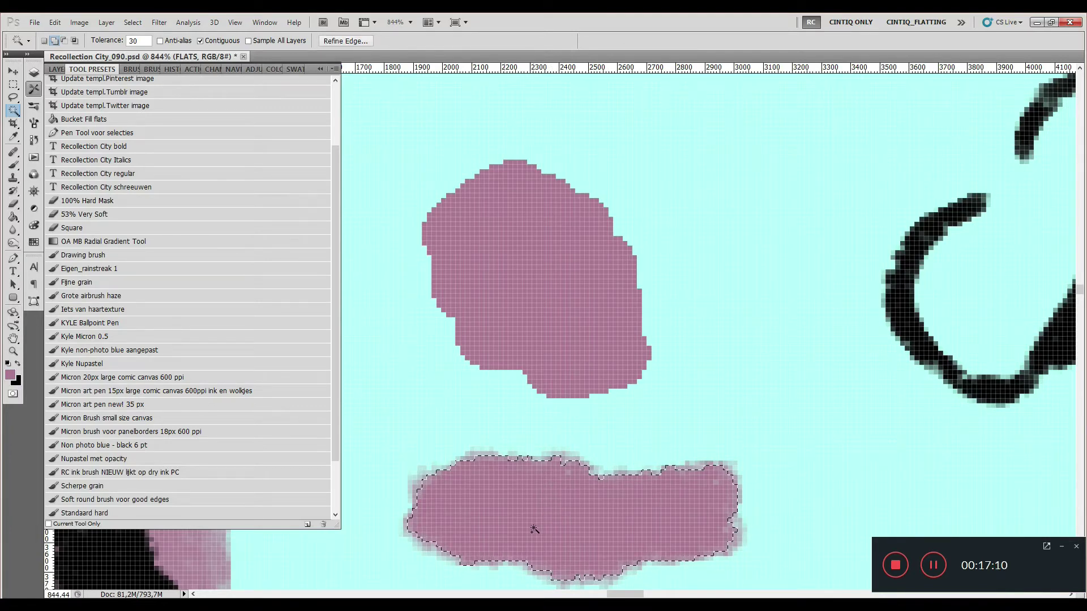
{"action": "key", "text": "ctrl+h"}
{"action": "key", "text": "ctrl+d"}
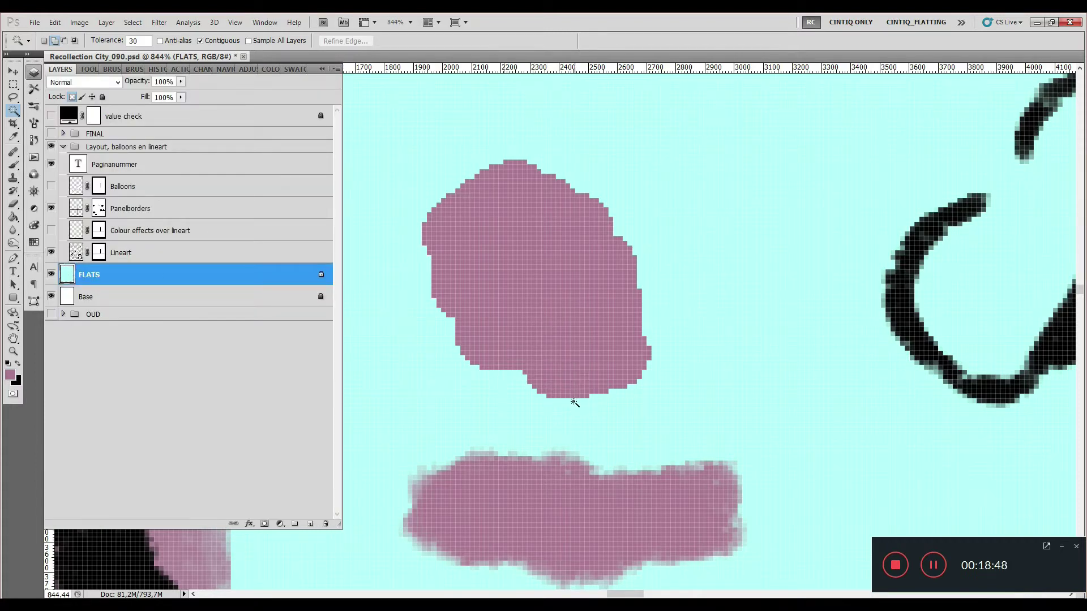
Step: With the hard-edged Pencil, draw pink lines along the man's left hairline and from jaw down the neck
{"action": "left_click", "coordinate": [572, 362]}
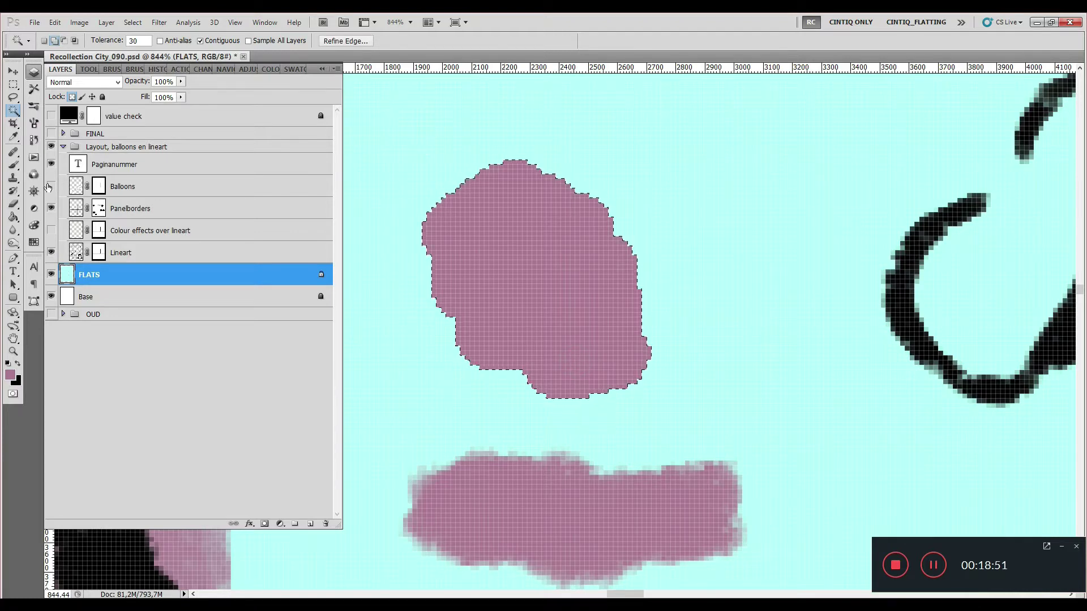
{"action": "left_click", "coordinate": [18, 164]}
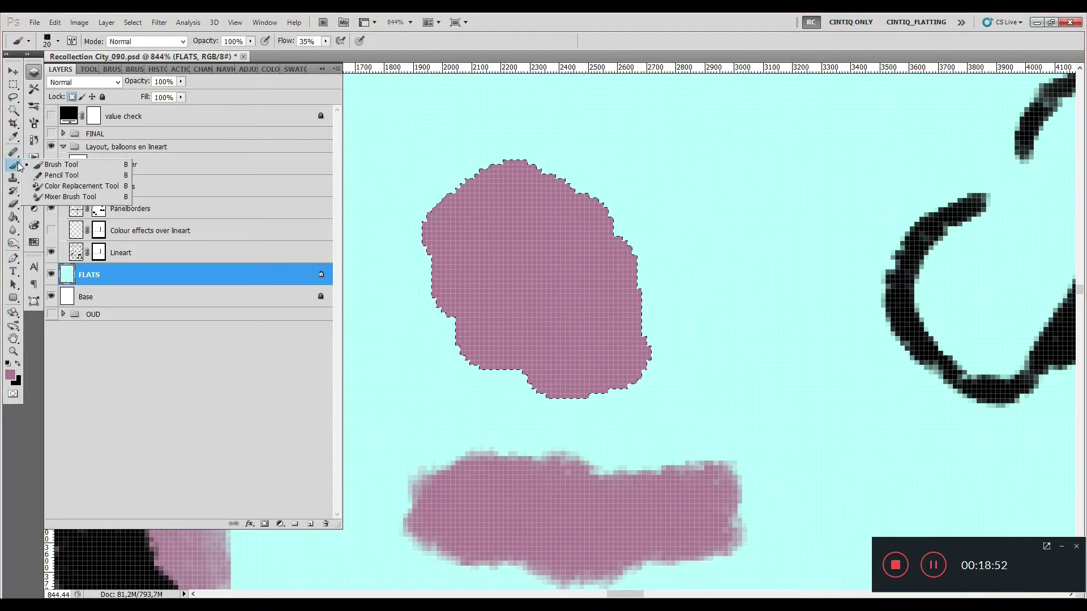
{"action": "left_click", "coordinate": [48, 175]}
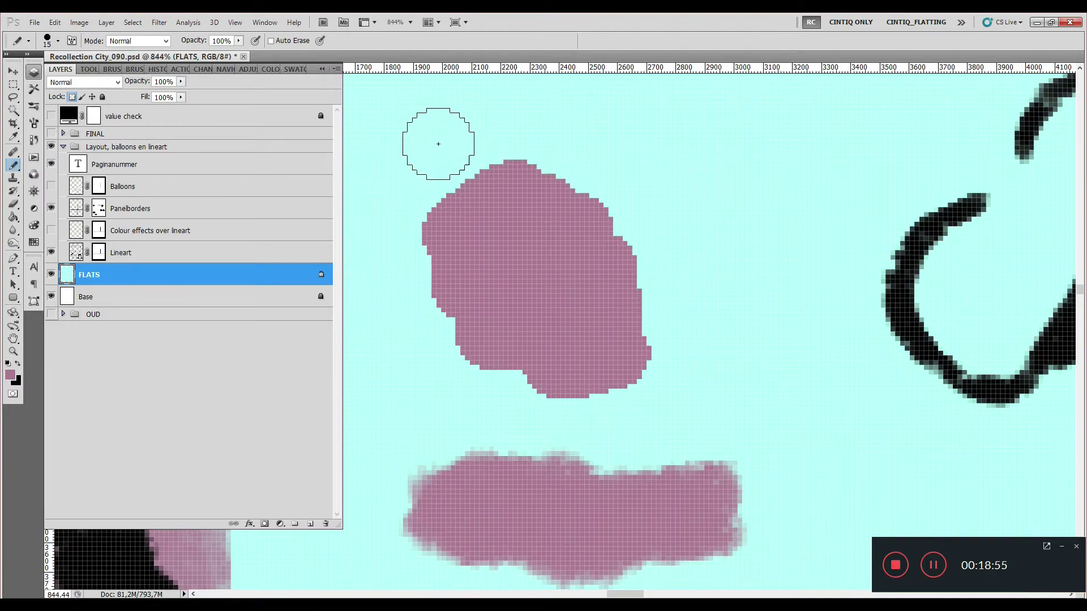
{"action": "key", "text": "ctrl+d"}
{"action": "key", "text": "ctrl+minus"}
{"action": "key", "text": "ctrl+minus"}
{"action": "key", "text": "ctrl+minus"}
{"action": "key", "text": "ctrl+minus"}
{"action": "key", "text": "ctrl+minus"}
{"action": "key", "text": "ctrl+minus"}
{"action": "key", "text": "ctrl+minus"}
{"action": "key", "text": "ctrl+minus"}
{"action": "key", "text": "ctrl+minus"}
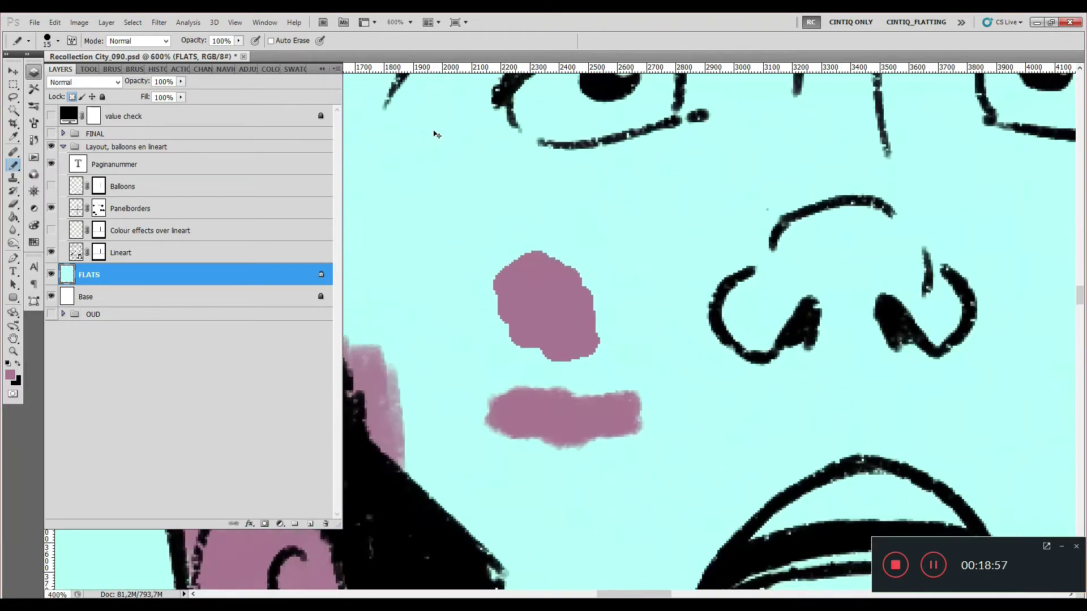
{"action": "mouse_move", "coordinate": [520, 296]}
{"action": "left_mouse_down"}
{"action": "mouse_move", "coordinate": [523, 272]}
{"action": "mouse_move", "coordinate": [520, 322]}
{"action": "mouse_move", "coordinate": [544, 354]}
{"action": "mouse_move", "coordinate": [533, 263]}
{"action": "mouse_move", "coordinate": [602, 253]}
{"action": "mouse_move", "coordinate": [542, 358]}
{"action": "mouse_move", "coordinate": [527, 279]}
{"action": "mouse_move", "coordinate": [534, 249]}
{"action": "mouse_move", "coordinate": [585, 230]}
{"action": "mouse_move", "coordinate": [622, 231]}
{"action": "mouse_move", "coordinate": [613, 224]}
{"action": "mouse_move", "coordinate": [659, 239]}
{"action": "mouse_move", "coordinate": [671, 257]}
{"action": "mouse_move", "coordinate": [681, 344]}
{"action": "left_mouse_up"}
{"action": "mouse_move", "coordinate": [672, 409]}
{"action": "left_mouse_down"}
{"action": "mouse_move", "coordinate": [648, 492]}
{"action": "mouse_move", "coordinate": [625, 521]}
{"action": "mouse_move", "coordinate": [553, 459]}
{"action": "mouse_move", "coordinate": [545, 427]}
{"action": "mouse_move", "coordinate": [556, 455]}
{"action": "left_mouse_up"}
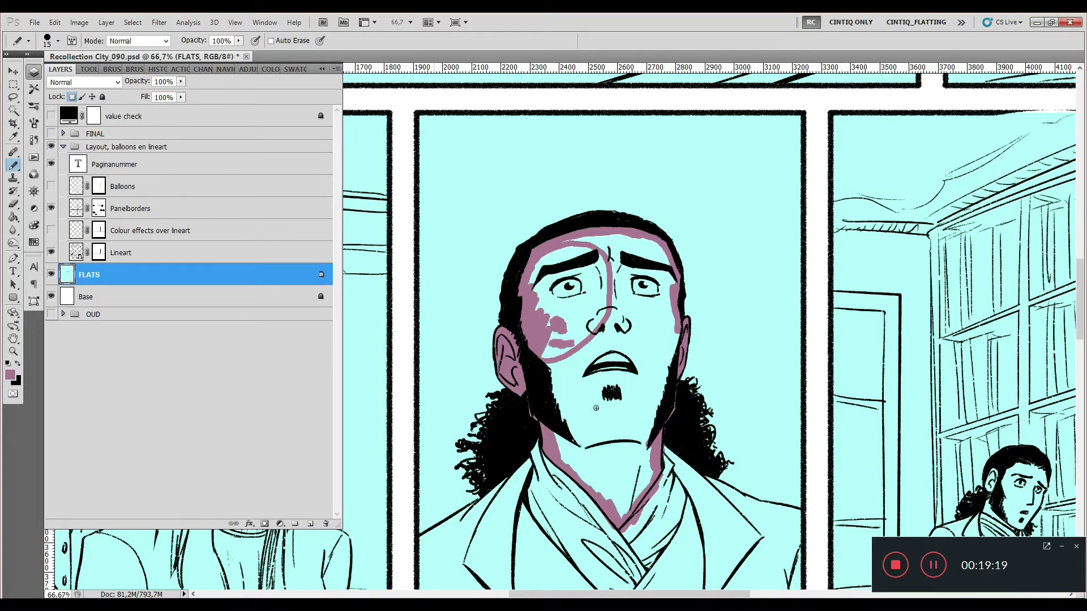
Step: Bucket-fill the man's face, chin and cheeks pink and pencil over the leftover cheek gap
{"action": "key", "text": "g"}
{"action": "left_click", "coordinate": [604, 387]}
{"action": "left_click", "coordinate": [611, 391]}
{"action": "left_click", "coordinate": [591, 323]}
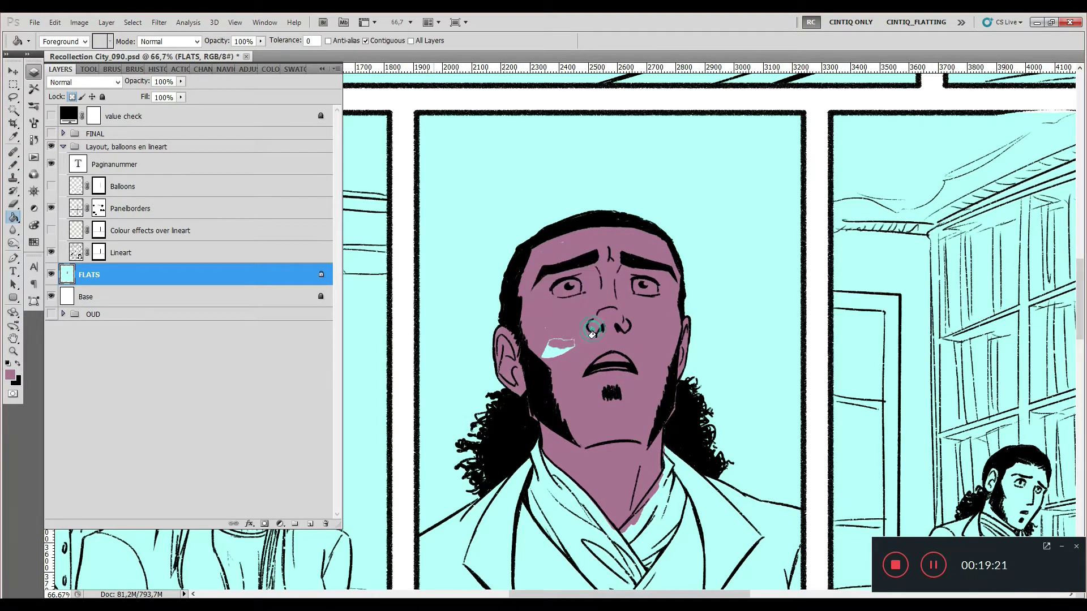
{"action": "left_click", "coordinate": [565, 346]}
{"action": "left_click", "coordinate": [544, 329]}
{"action": "left_click", "coordinate": [562, 241]}
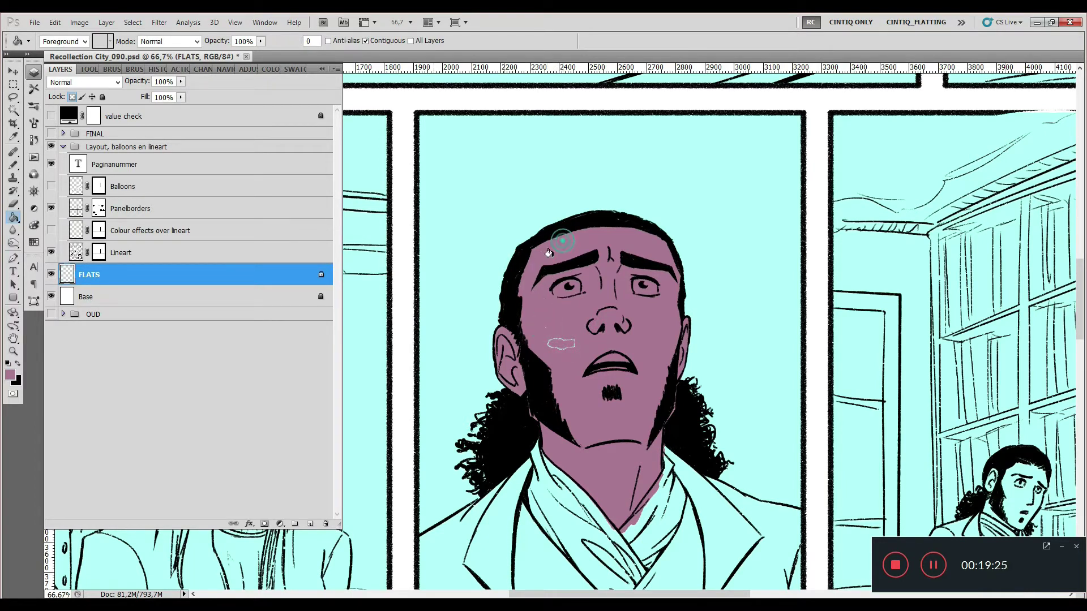
{"action": "key", "text": "b"}
{"action": "left_click", "coordinate": [565, 252]}
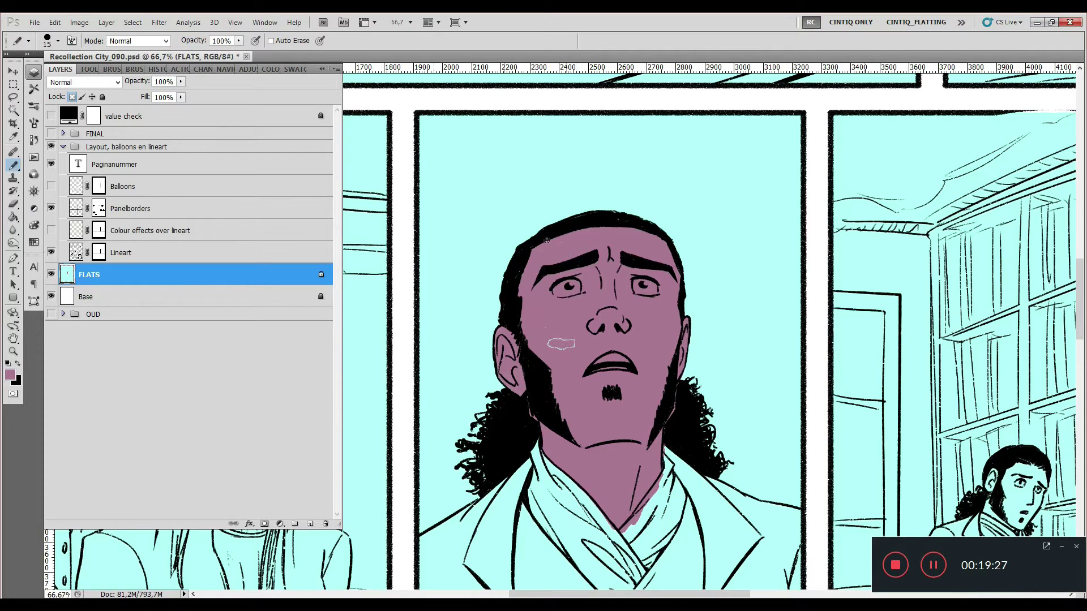
{"action": "left_click_drag", "start_coordinate": [550, 343], "coordinate": [574, 346]}
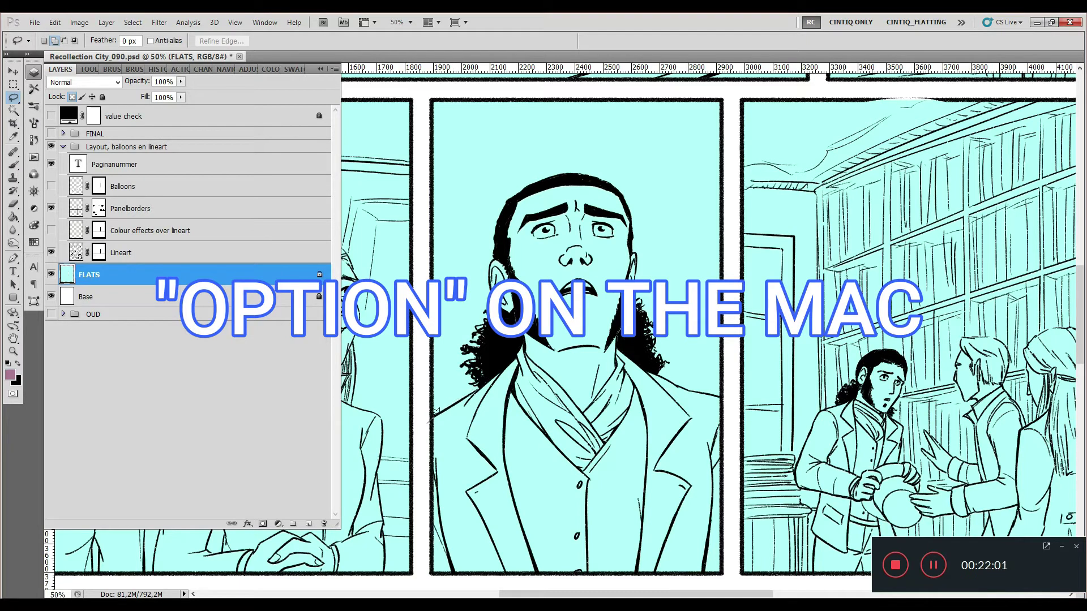
Step: Trace a straight-edged outline around the man's figure and ear, then discard it
{"action": "left_click_drag", "start_coordinate": [432, 419], "coordinate": [478, 391]}
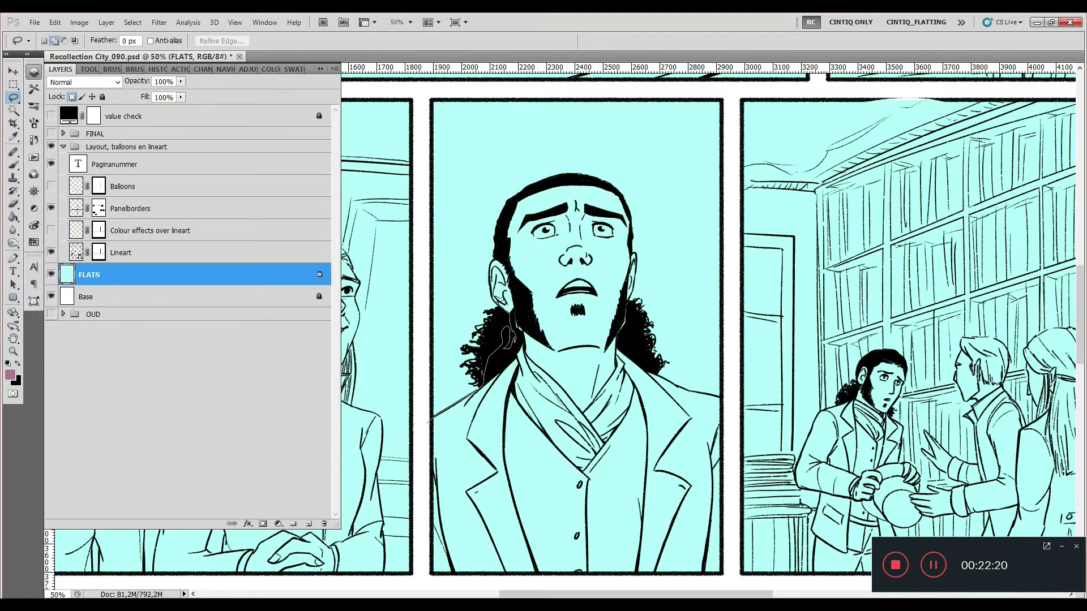
{"action": "left_click", "coordinate": [497, 303]}
{"action": "left_click_drag", "start_coordinate": [523, 337], "coordinate": [513, 317]}
{"action": "left_click", "coordinate": [525, 308]}
Step: Zoom in on the man's face and jacket and begin a new Polygonal Lasso outline
{"action": "key", "text": "z"}
{"action": "left_click_drag", "start_coordinate": [403, 265], "coordinate": [695, 547]}
{"action": "key", "text": "l"}
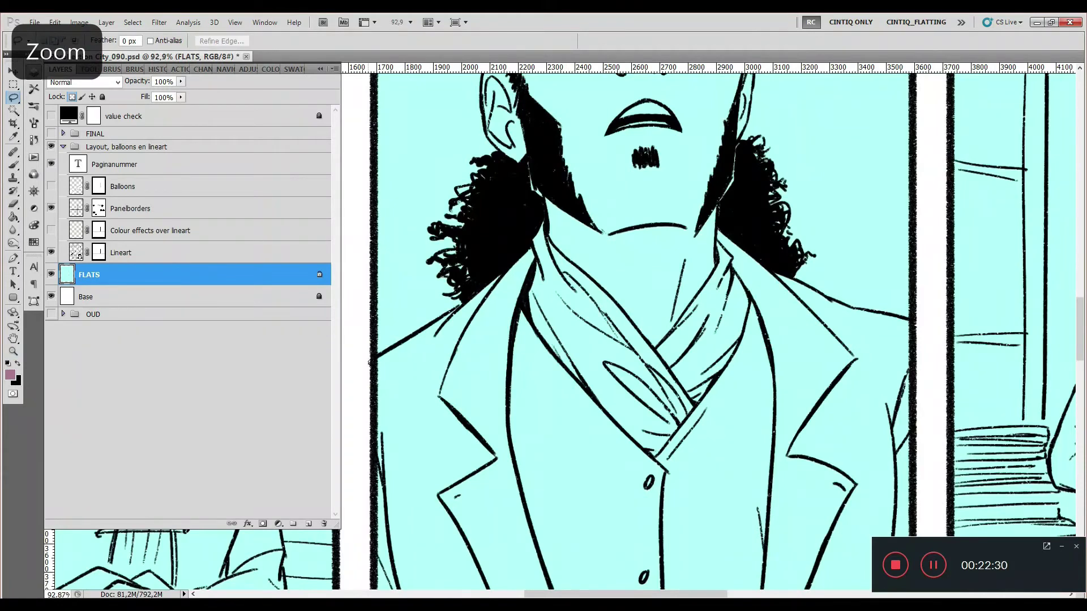
{"action": "mouse_move", "coordinate": [371, 360]}
{"action": "left_mouse_down"}
{"action": "mouse_move", "coordinate": [519, 165]}
{"action": "mouse_move", "coordinate": [514, 79]}
{"action": "left_mouse_up"}
Step: Extend the Polygonal Lasso around the ear, beside the jacket and to the panel's bottom-left corner
{"action": "mouse_move", "coordinate": [508, 340]}
{"action": "left_mouse_down"}
{"action": "mouse_move", "coordinate": [552, 341]}
{"action": "mouse_move", "coordinate": [512, 381]}
{"action": "mouse_move", "coordinate": [484, 342]}
{"action": "mouse_move", "coordinate": [480, 301]}
{"action": "mouse_move", "coordinate": [540, 185]}
{"action": "mouse_move", "coordinate": [508, 201]}
{"action": "mouse_move", "coordinate": [536, 155]}
{"action": "mouse_move", "coordinate": [582, 136]}
{"action": "mouse_move", "coordinate": [662, 130]}
{"action": "mouse_move", "coordinate": [627, 129]}
{"action": "mouse_move", "coordinate": [683, 134]}
{"action": "mouse_move", "coordinate": [738, 159]}
{"action": "mouse_move", "coordinate": [722, 161]}
{"action": "mouse_move", "coordinate": [752, 218]}
{"action": "mouse_move", "coordinate": [743, 203]}
{"action": "mouse_move", "coordinate": [743, 276]}
{"action": "left_mouse_up"}
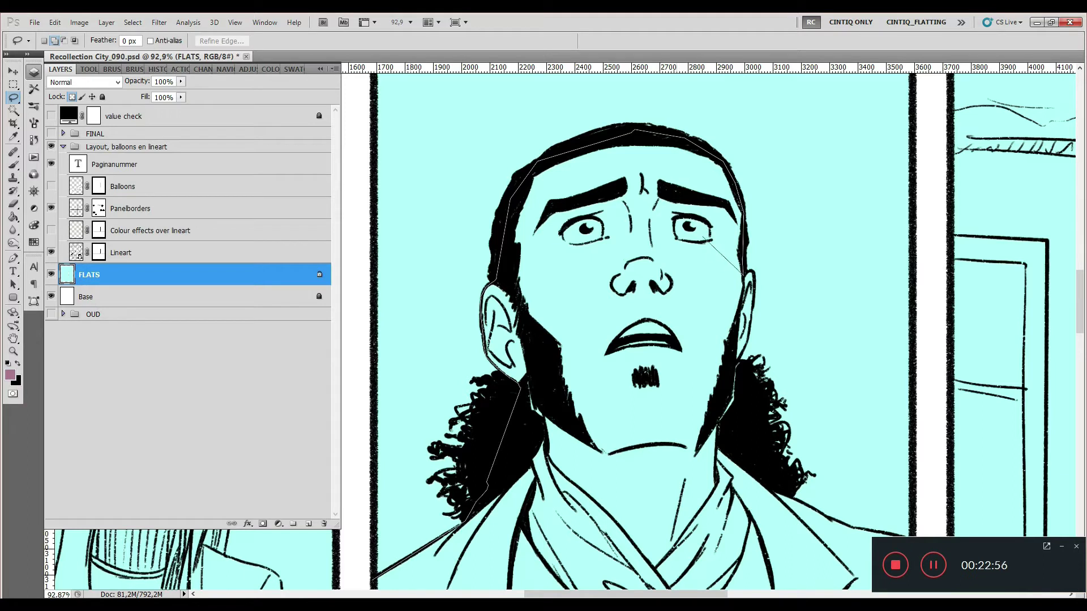
{"action": "mouse_move", "coordinate": [702, 206]}
{"action": "left_mouse_down"}
{"action": "mouse_move", "coordinate": [719, 257]}
{"action": "mouse_move", "coordinate": [757, 170]}
{"action": "mouse_move", "coordinate": [748, 341]}
{"action": "mouse_move", "coordinate": [710, 418]}
{"action": "mouse_move", "coordinate": [734, 424]}
{"action": "mouse_move", "coordinate": [713, 404]}
{"action": "mouse_move", "coordinate": [732, 373]}
{"action": "mouse_move", "coordinate": [755, 403]}
{"action": "mouse_move", "coordinate": [718, 410]}
{"action": "mouse_move", "coordinate": [727, 364]}
{"action": "mouse_move", "coordinate": [737, 363]}
{"action": "mouse_move", "coordinate": [743, 400]}
{"action": "mouse_move", "coordinate": [713, 419]}
{"action": "mouse_move", "coordinate": [737, 388]}
{"action": "mouse_move", "coordinate": [734, 422]}
{"action": "mouse_move", "coordinate": [733, 359]}
{"action": "mouse_move", "coordinate": [734, 413]}
{"action": "mouse_move", "coordinate": [707, 436]}
{"action": "mouse_move", "coordinate": [736, 406]}
{"action": "mouse_move", "coordinate": [733, 356]}
{"action": "mouse_move", "coordinate": [779, 417]}
{"action": "mouse_move", "coordinate": [754, 402]}
{"action": "mouse_move", "coordinate": [752, 429]}
{"action": "mouse_move", "coordinate": [771, 447]}
{"action": "mouse_move", "coordinate": [766, 423]}
{"action": "mouse_move", "coordinate": [733, 390]}
{"action": "mouse_move", "coordinate": [735, 404]}
{"action": "mouse_move", "coordinate": [734, 362]}
{"action": "mouse_move", "coordinate": [717, 418]}
{"action": "mouse_move", "coordinate": [735, 395]}
{"action": "left_mouse_up"}
{"action": "left_click", "coordinate": [739, 371]}
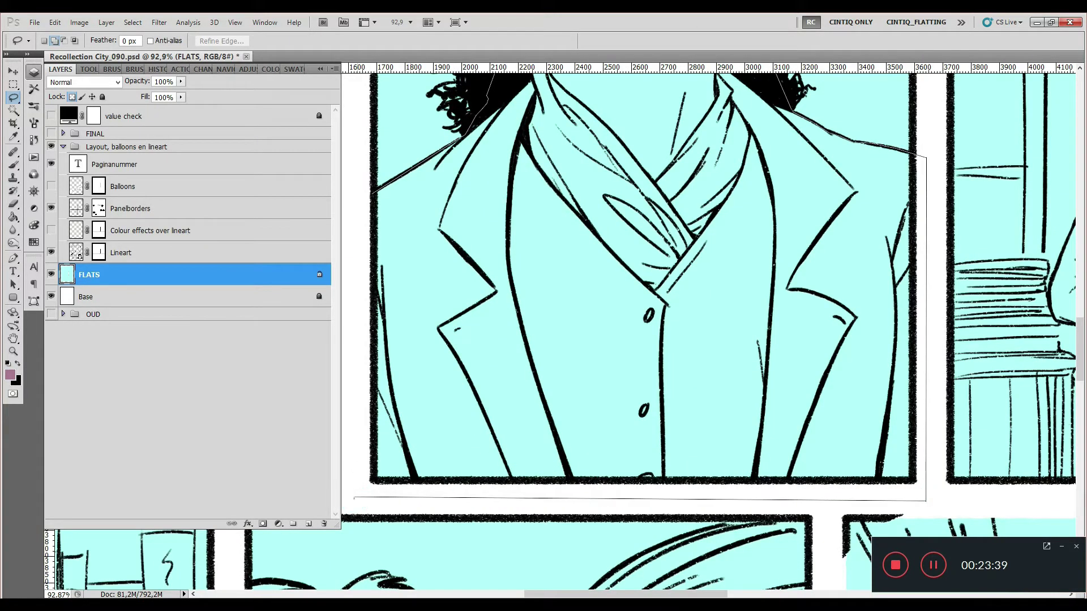
{"action": "left_click", "coordinate": [354, 497]}
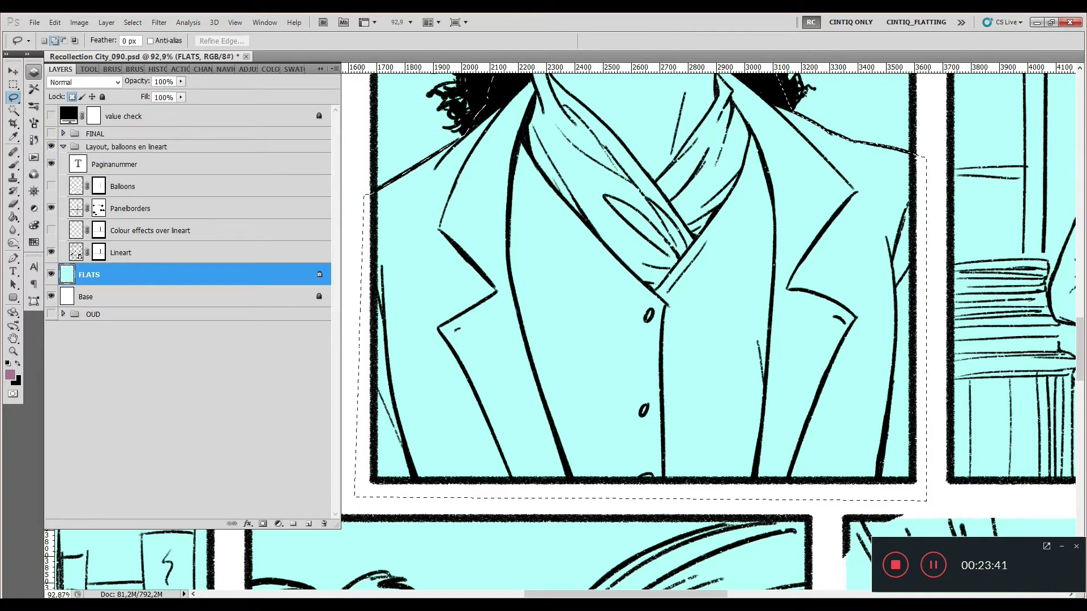
Step: Close the lasso and Paint Bucket the man's face, hair and jacket solid mauve
{"action": "left_click", "coordinate": [364, 189]}
{"action": "key", "text": "g"}
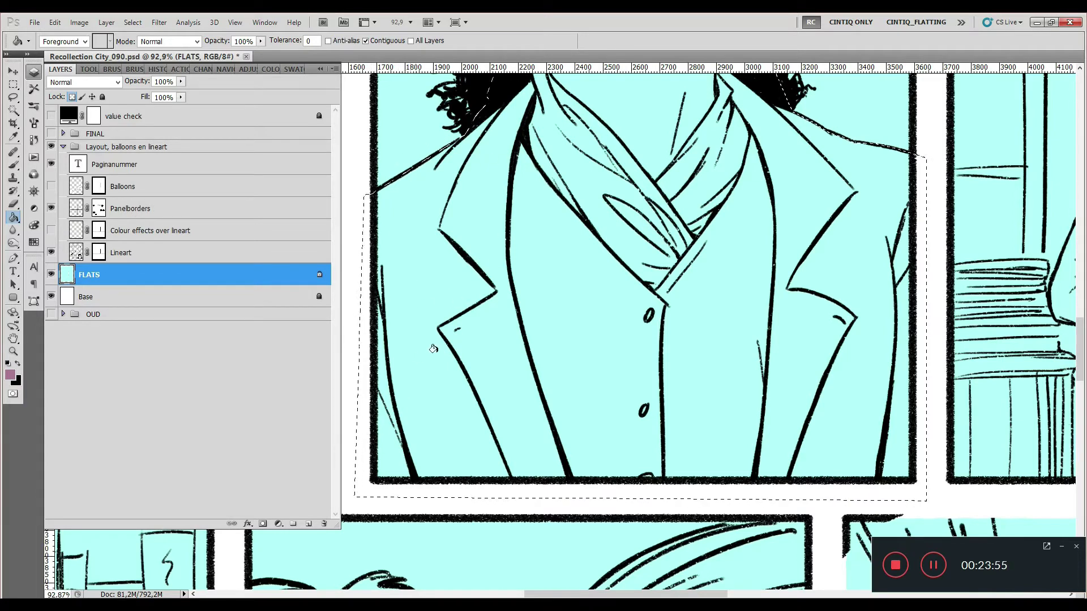
{"action": "left_click", "coordinate": [1032, 322]}
{"action": "left_click_drag", "start_coordinate": [1081, 353], "coordinate": [1082, 305]}
{"action": "left_click_drag", "start_coordinate": [1, 309], "coordinate": [2, 317]}
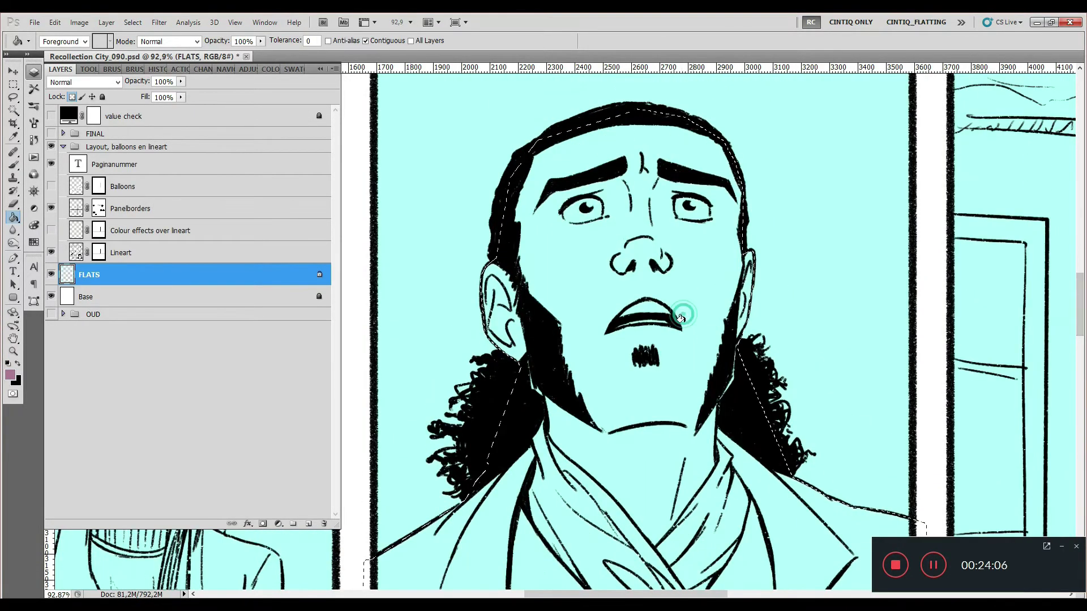
{"action": "left_click", "coordinate": [679, 317]}
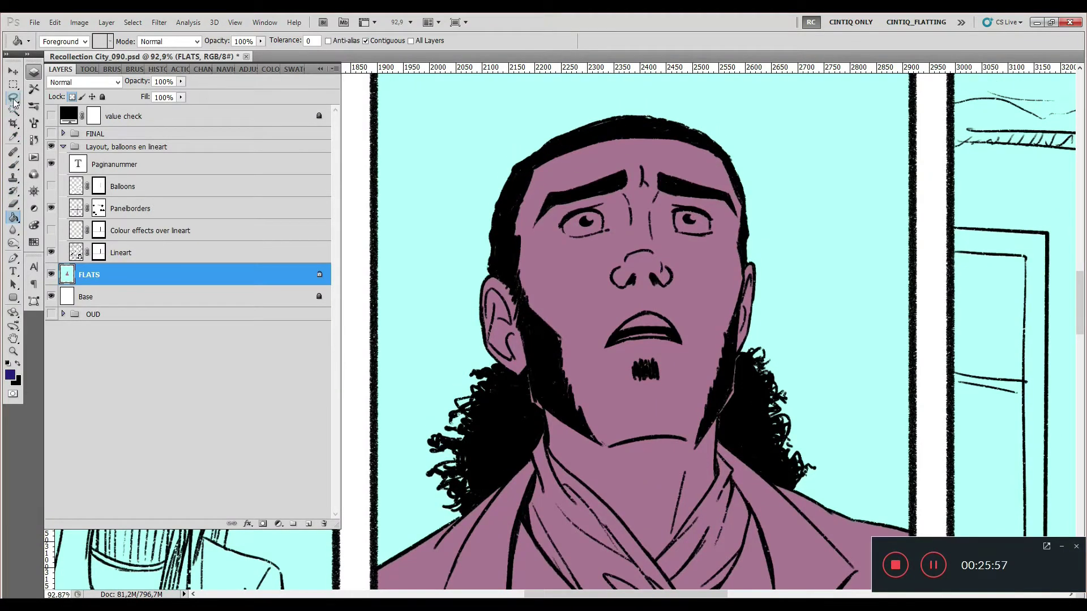
{"action": "left_click", "coordinate": [13, 97]}
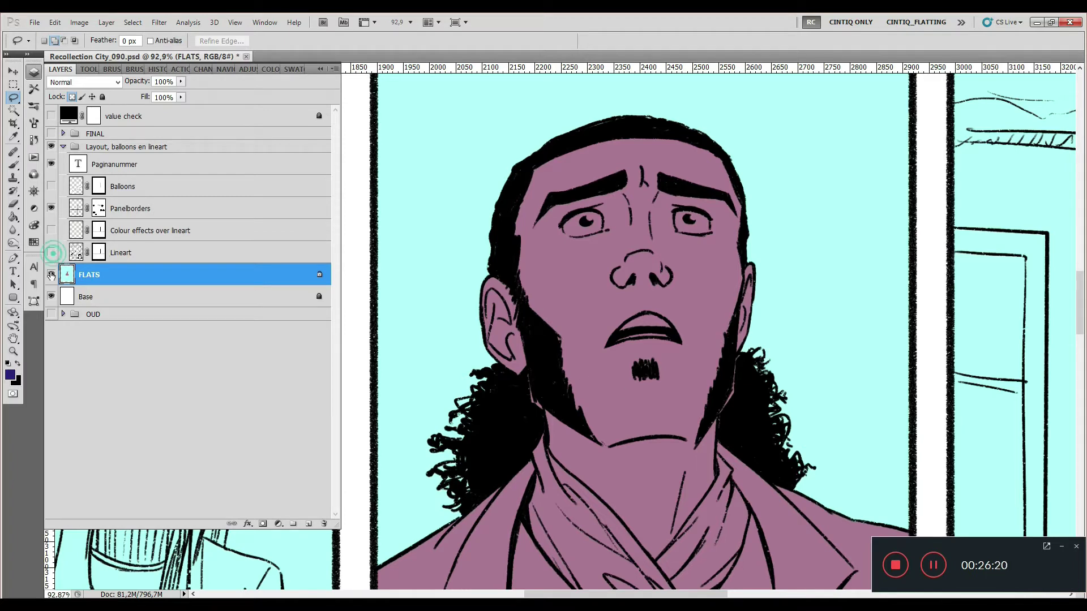
Step: Hide the line art and Magic Wand the purple figure silhouette to check the flats, then deselect
{"action": "left_click", "coordinate": [50, 252]}
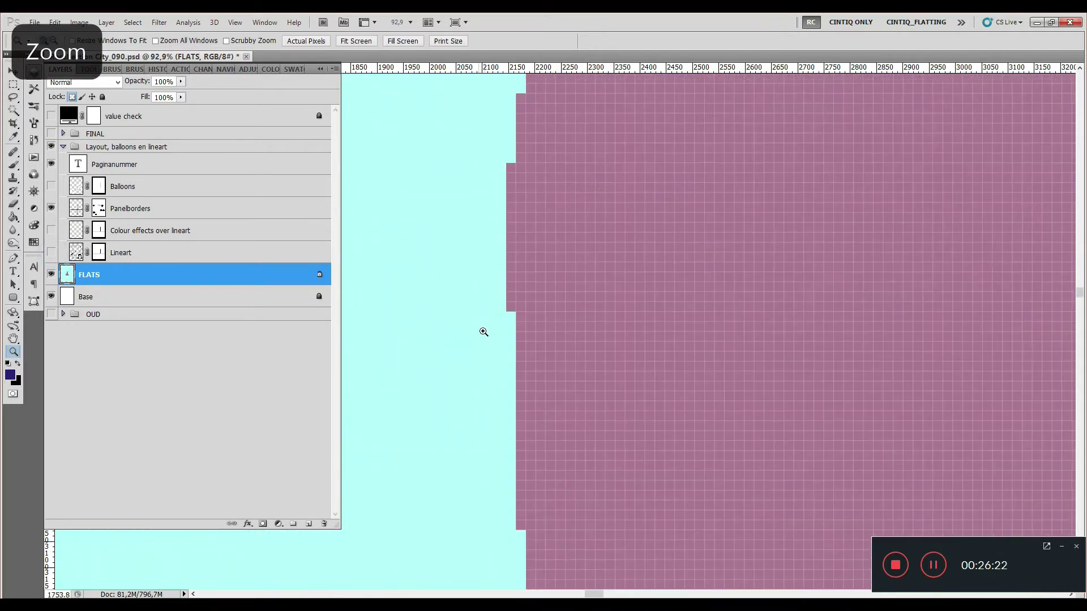
{"action": "scroll", "coordinate": [480, 330], "scroll_direction": "up", "scroll_amount": 10}
{"action": "key", "text": "ctrl+0"}
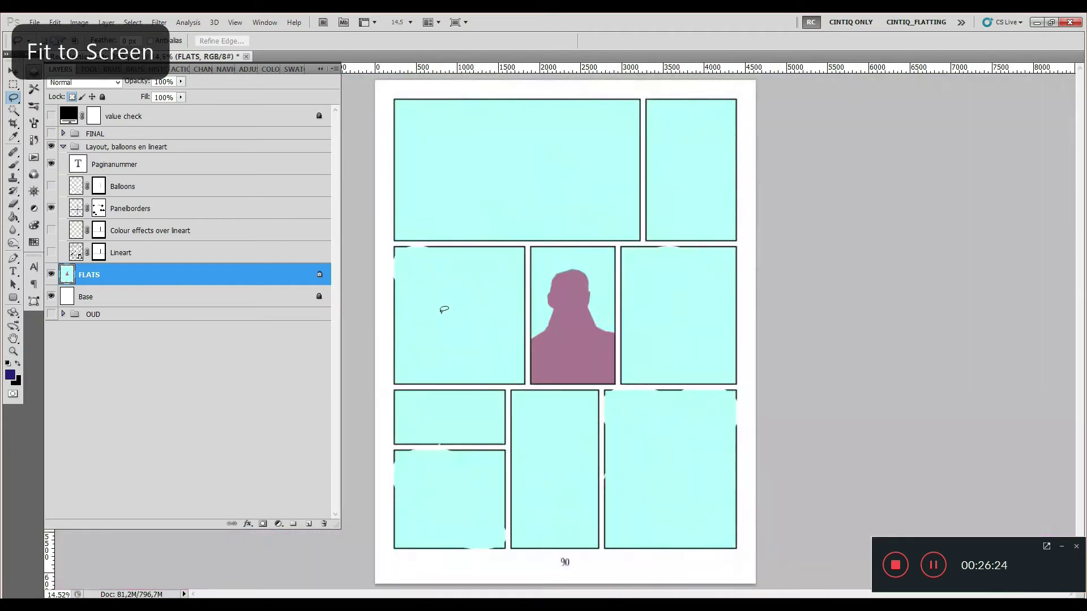
{"action": "key", "text": "w"}
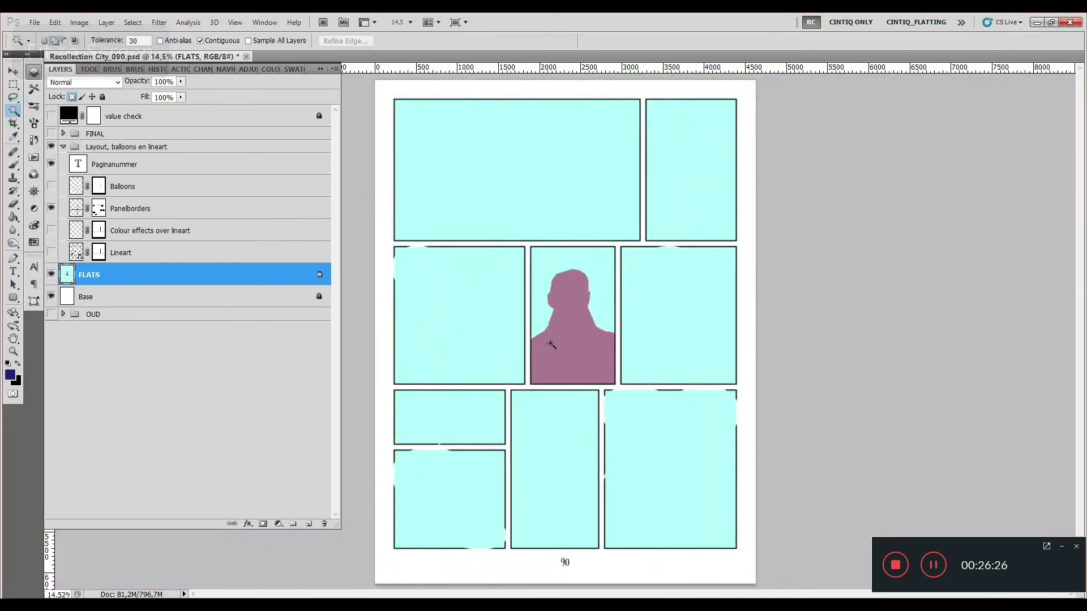
{"action": "left_click", "coordinate": [549, 345]}
{"action": "scroll", "coordinate": [572, 359], "scroll_direction": "up", "scroll_amount": 7}
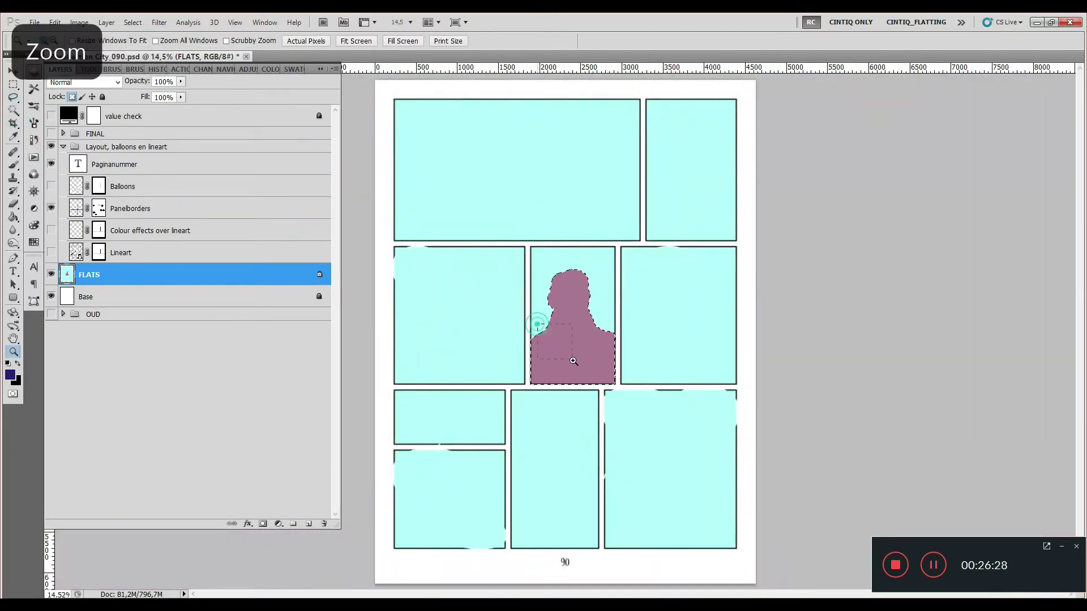
{"action": "key", "text": "ctrl+0"}
{"action": "key", "text": "ctrl+d"}
Step: Show Lineart again, marquee the middle panel and fill its background dark blue
{"action": "key", "text": "z"}
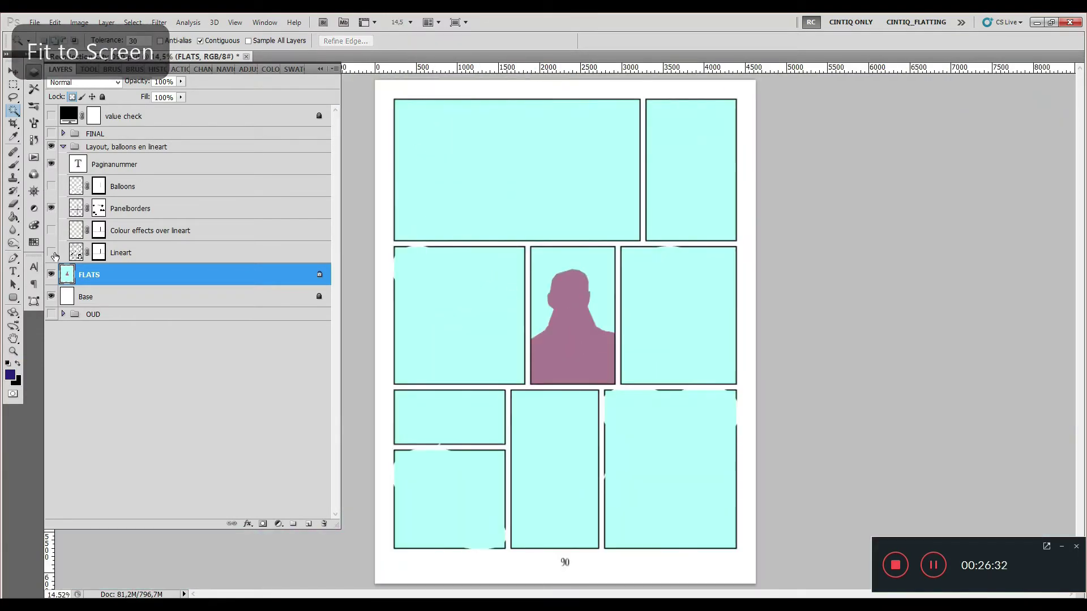
{"action": "left_click", "coordinate": [51, 252]}
{"action": "left_click_drag", "start_coordinate": [523, 233], "coordinate": [693, 414]}
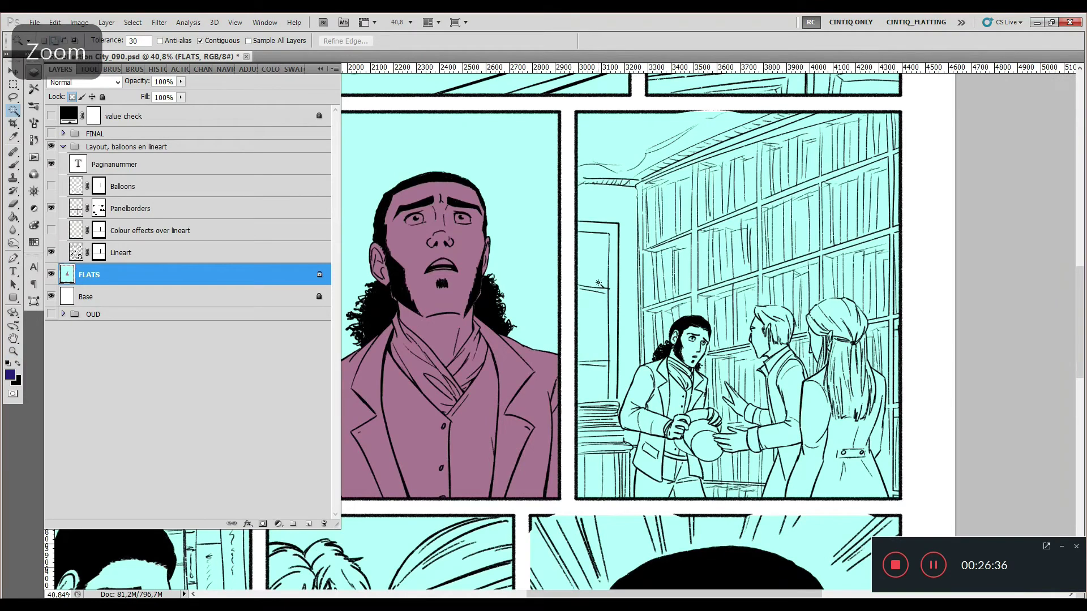
{"action": "key", "text": "m"}
{"action": "left_click_drag", "start_coordinate": [454, 144], "coordinate": [559, 125]}
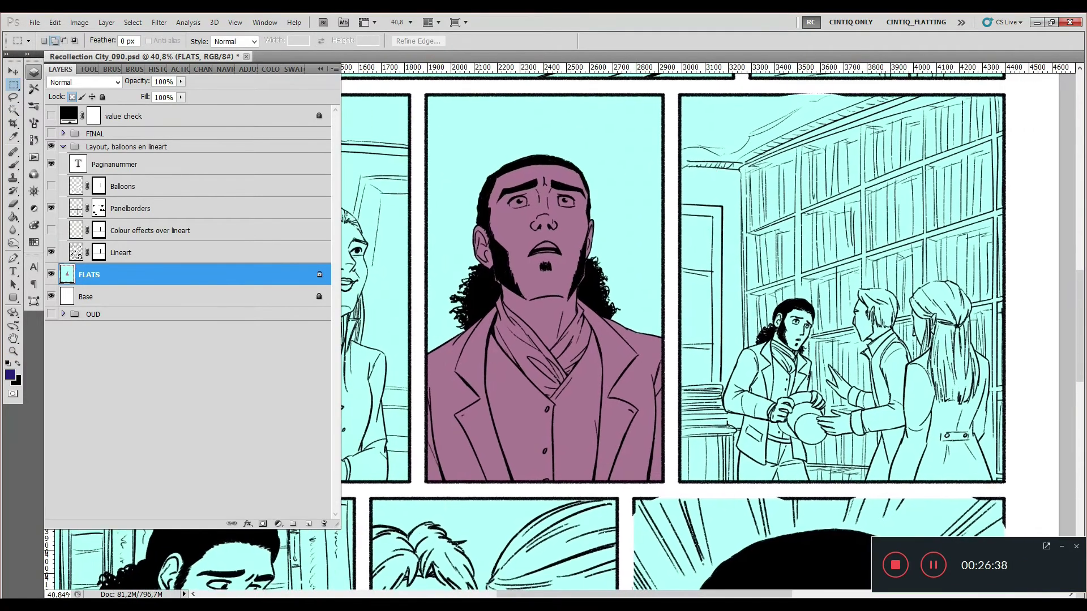
{"action": "left_click_drag", "start_coordinate": [419, 88], "coordinate": [666, 489]}
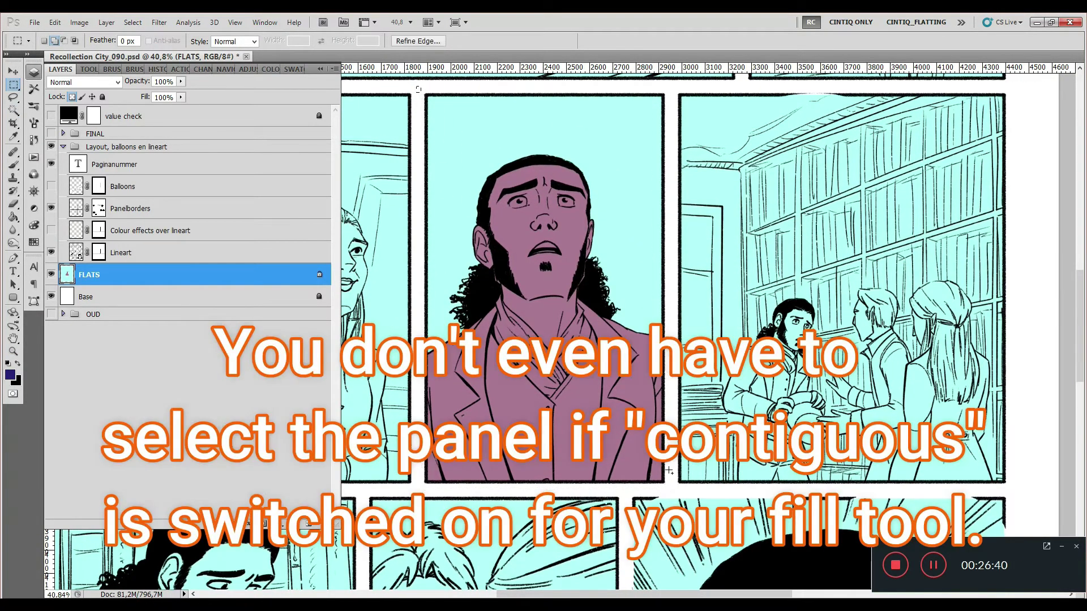
{"action": "key", "text": "g"}
{"action": "left_click", "coordinate": [447, 152]}
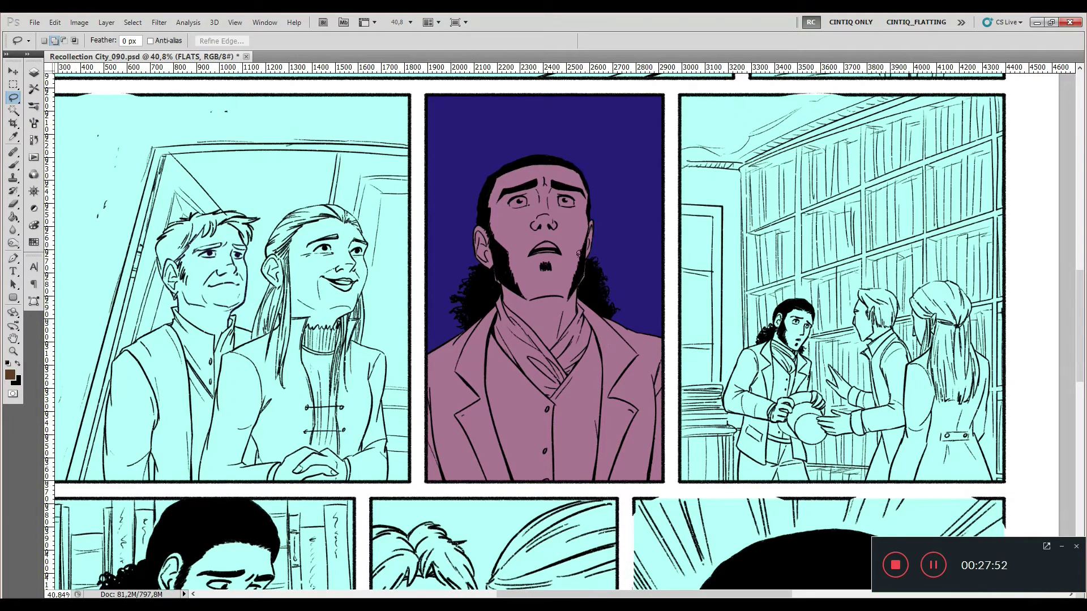
{"action": "scroll", "coordinate": [566, 217], "scroll_direction": "up", "scroll_amount": 5}
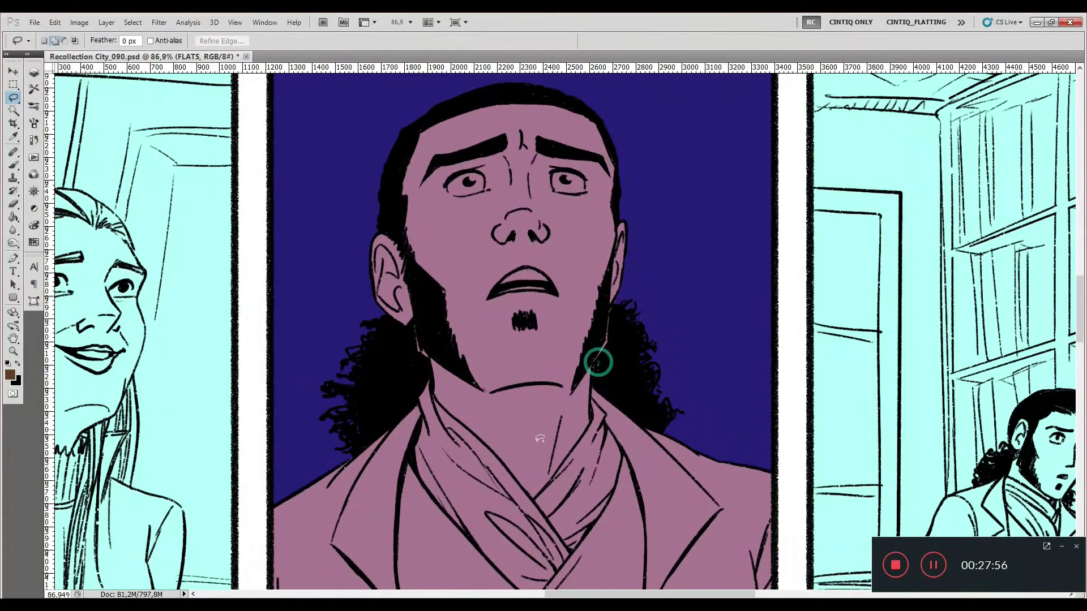
{"action": "left_click", "coordinate": [598, 362]}
{"action": "key", "text": "ctrl+d"}
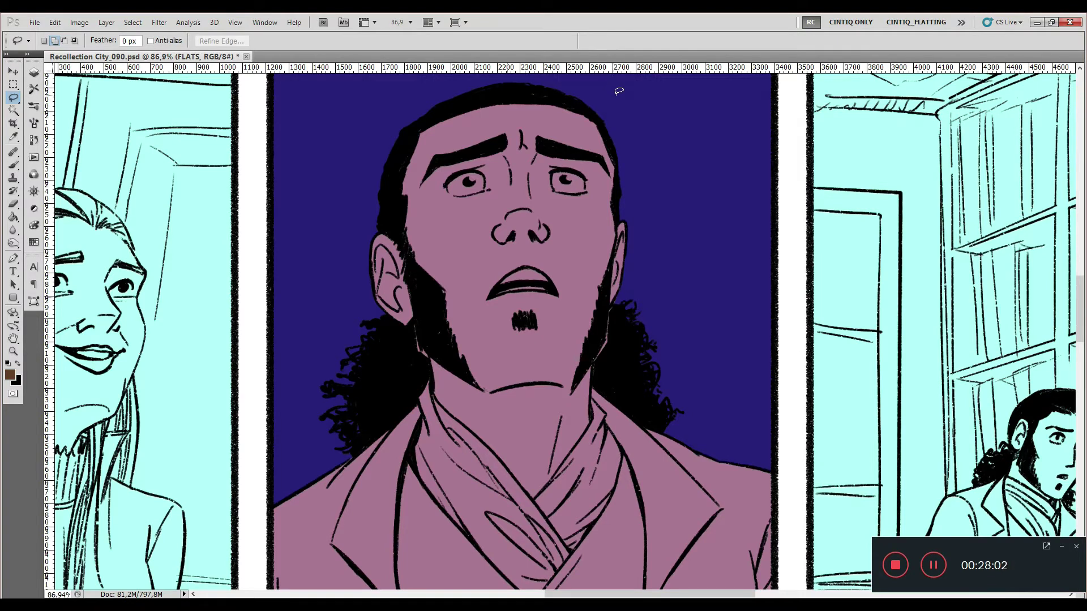
Step: After a few false starts, lasso a closed loop around the man's hair, face and neck
{"action": "left_click_drag", "start_coordinate": [612, 96], "coordinate": [694, 294]}
{"action": "left_click_drag", "start_coordinate": [612, 370], "coordinate": [612, 370]}
{"action": "left_click_drag", "start_coordinate": [626, 154], "coordinate": [614, 160]}
{"action": "left_click", "coordinate": [656, 146]}
{"action": "left_click_drag", "start_coordinate": [671, 158], "coordinate": [679, 164]}
{"action": "left_click", "coordinate": [663, 162]}
{"action": "mouse_move", "coordinate": [632, 95]}
{"action": "left_mouse_down"}
{"action": "mouse_move", "coordinate": [667, 142]}
{"action": "mouse_move", "coordinate": [683, 201]}
{"action": "mouse_move", "coordinate": [649, 286]}
{"action": "left_mouse_up"}
{"action": "mouse_move", "coordinate": [592, 392]}
{"action": "left_mouse_down"}
{"action": "mouse_move", "coordinate": [533, 494]}
{"action": "mouse_move", "coordinate": [512, 442]}
{"action": "mouse_move", "coordinate": [521, 474]}
{"action": "mouse_move", "coordinate": [435, 402]}
{"action": "mouse_move", "coordinate": [458, 416]}
{"action": "mouse_move", "coordinate": [431, 363]}
{"action": "left_mouse_up"}
{"action": "left_click_drag", "start_coordinate": [427, 368], "coordinate": [632, 96]}
{"action": "key", "text": "g"}
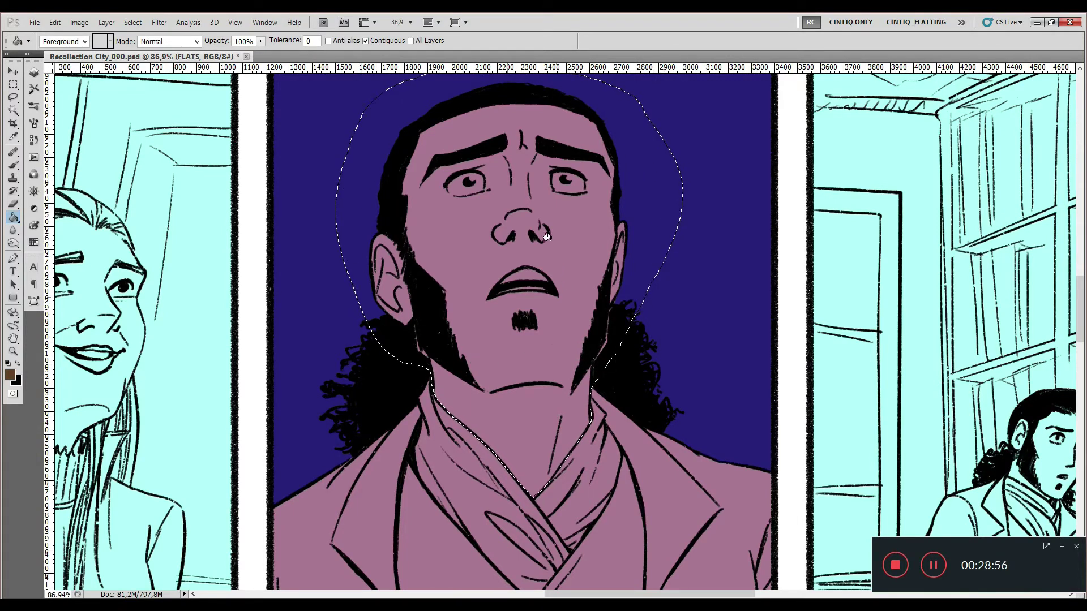
Step: Turn off Contiguous and Paint Bucket the face and neck brown, redoing the fill once
{"action": "left_click", "coordinate": [365, 41]}
{"action": "left_click", "coordinate": [496, 328]}
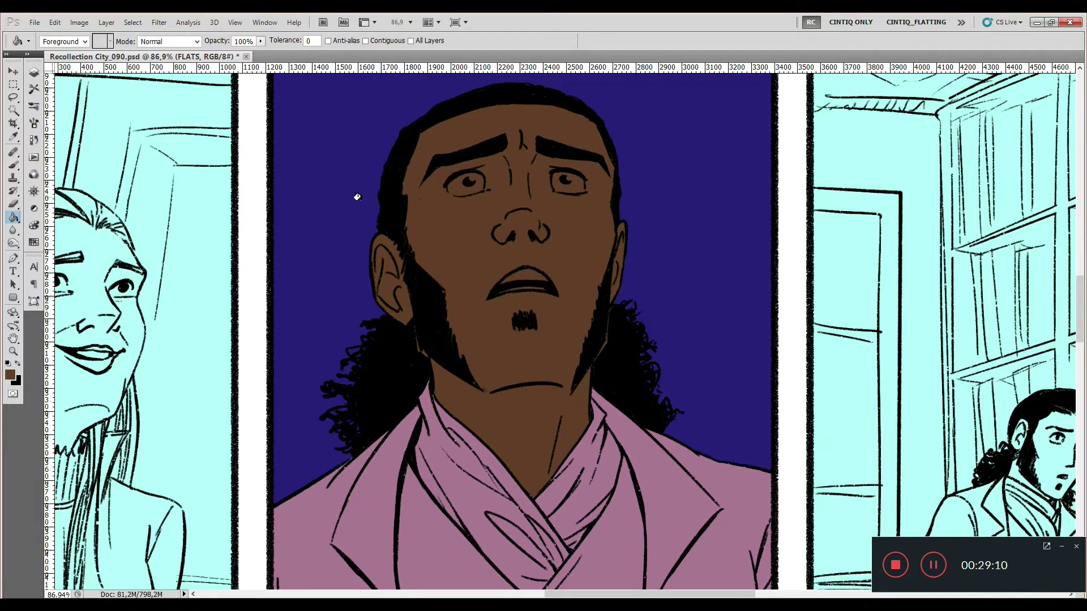
{"action": "key", "text": "ctrl+alt+z"}
{"action": "key", "text": "ctrl+alt+z"}
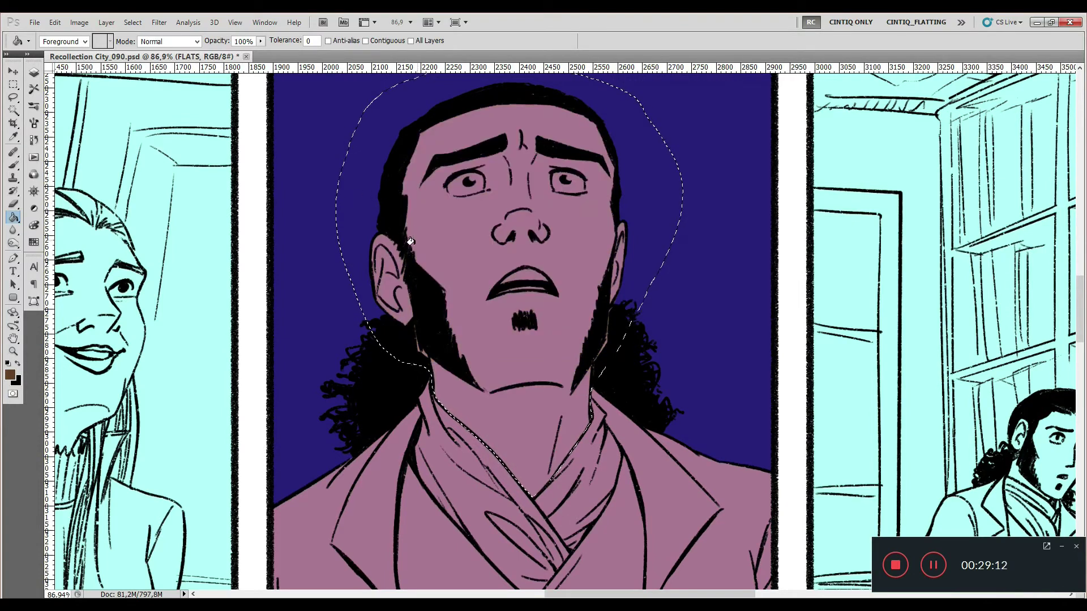
{"action": "left_click", "coordinate": [438, 213]}
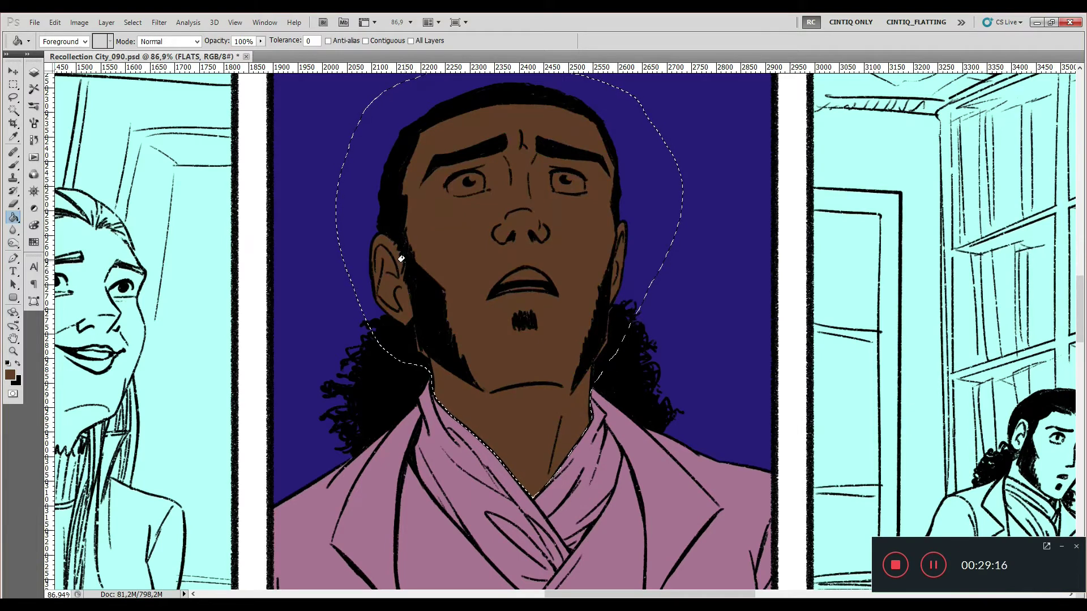
Step: With Lineart hidden, fill the leftover gap at the neck edge brown, then show Lineart again
{"action": "left_click", "coordinate": [33, 72]}
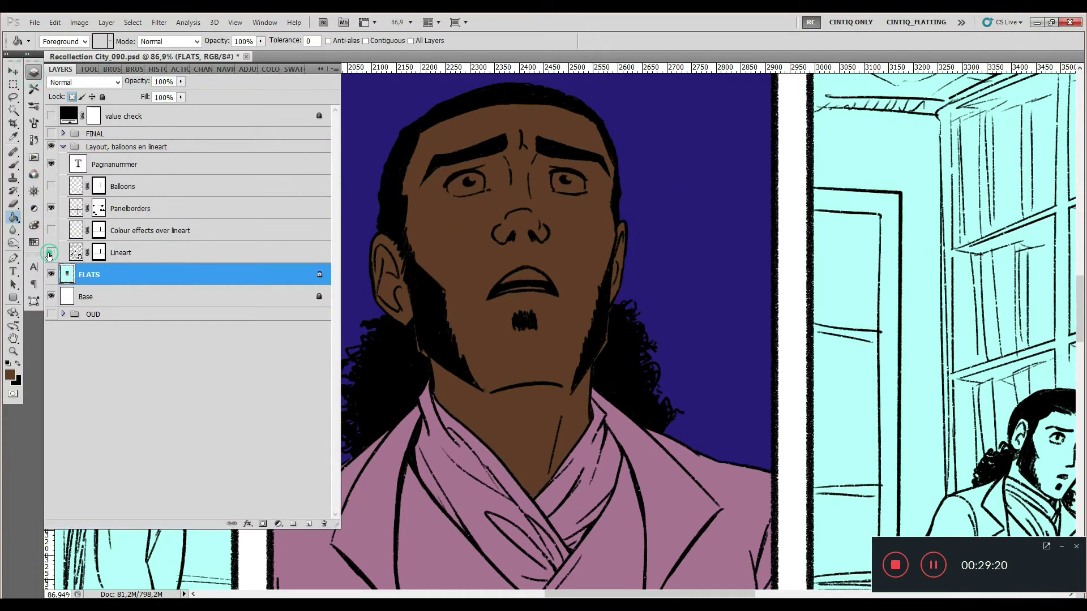
{"action": "left_click", "coordinate": [51, 252]}
{"action": "key", "text": "ctrl+d"}
{"action": "scroll", "coordinate": [390, 338], "scroll_direction": "up", "scroll_amount": 5}
{"action": "left_click_drag", "start_coordinate": [375, 323], "coordinate": [539, 347]}
{"action": "left_click_drag", "start_coordinate": [658, 189], "coordinate": [620, 364]}
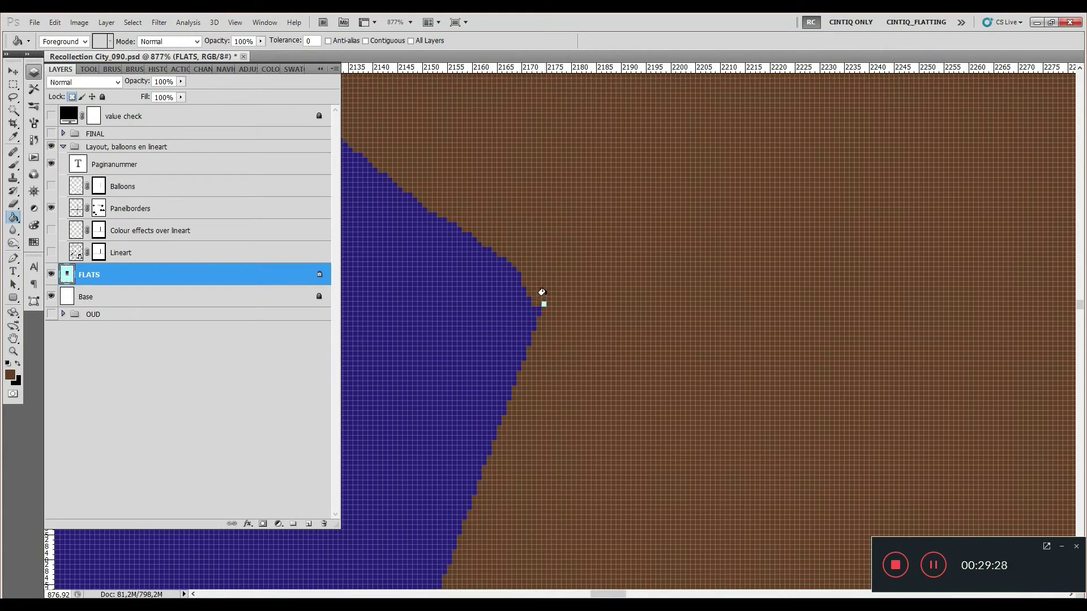
{"action": "left_click", "coordinate": [541, 302]}
{"action": "left_click_drag", "start_coordinate": [531, 303], "coordinate": [668, 294]}
{"action": "left_click", "coordinate": [51, 252]}
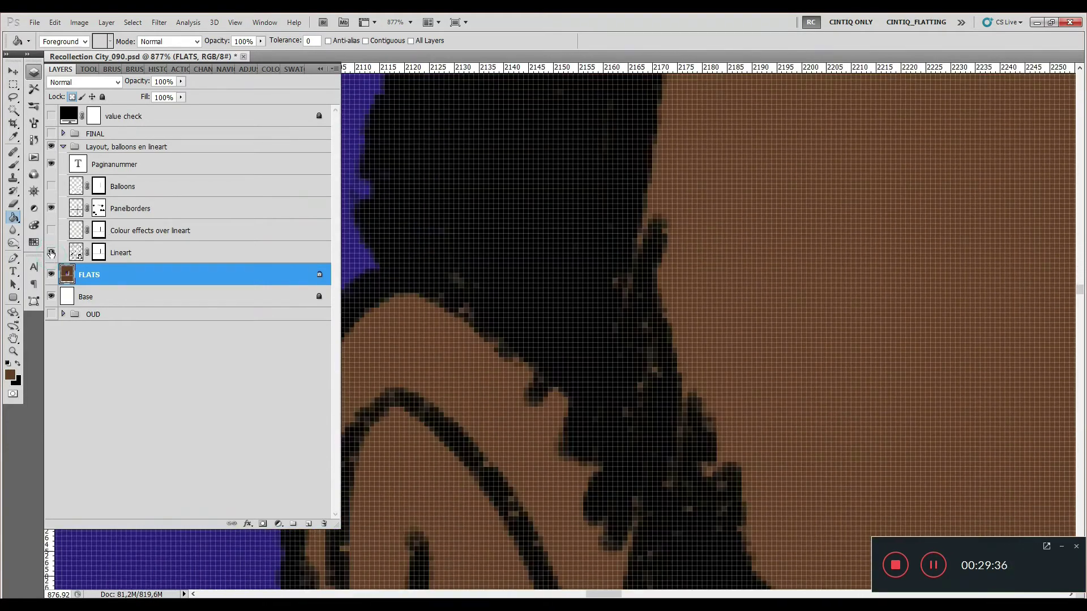
{"action": "key", "text": "ctrl+0"}
{"action": "key", "text": "z"}
{"action": "left_click", "coordinate": [649, 315]}
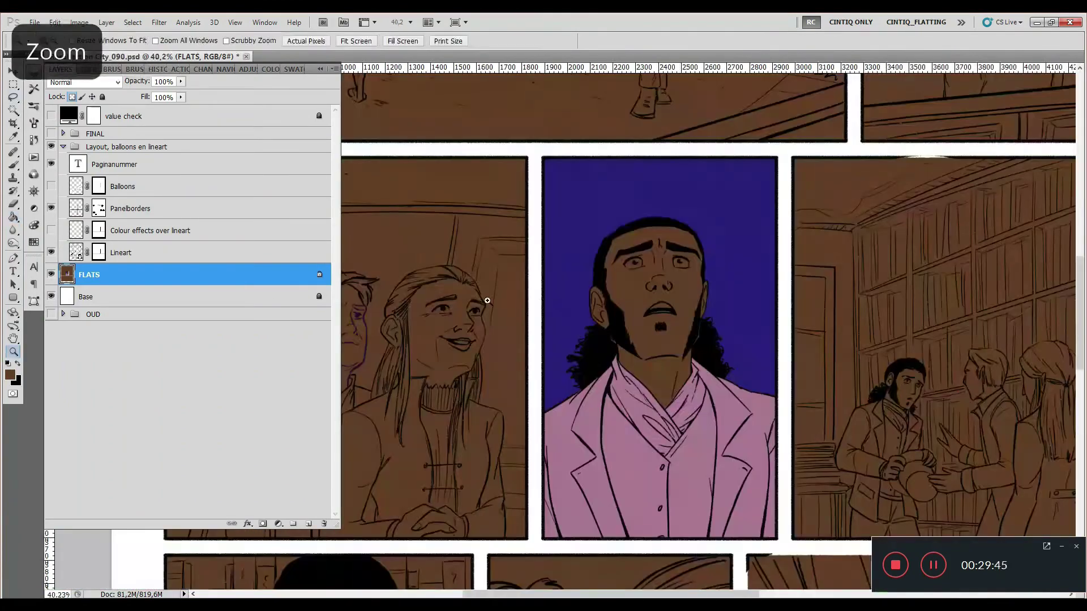
{"action": "left_click_drag", "start_coordinate": [481, 315], "coordinate": [921, 574]}
{"action": "key", "text": "l"}
{"action": "left_click_drag", "start_coordinate": [645, 223], "coordinate": [792, 233]}
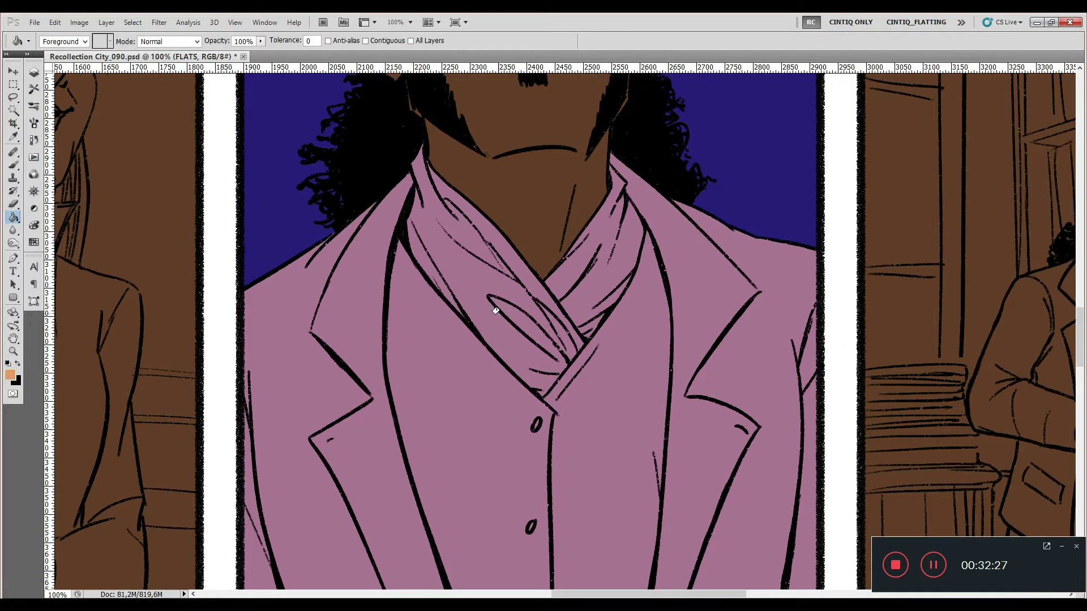
{"action": "key", "text": "l"}
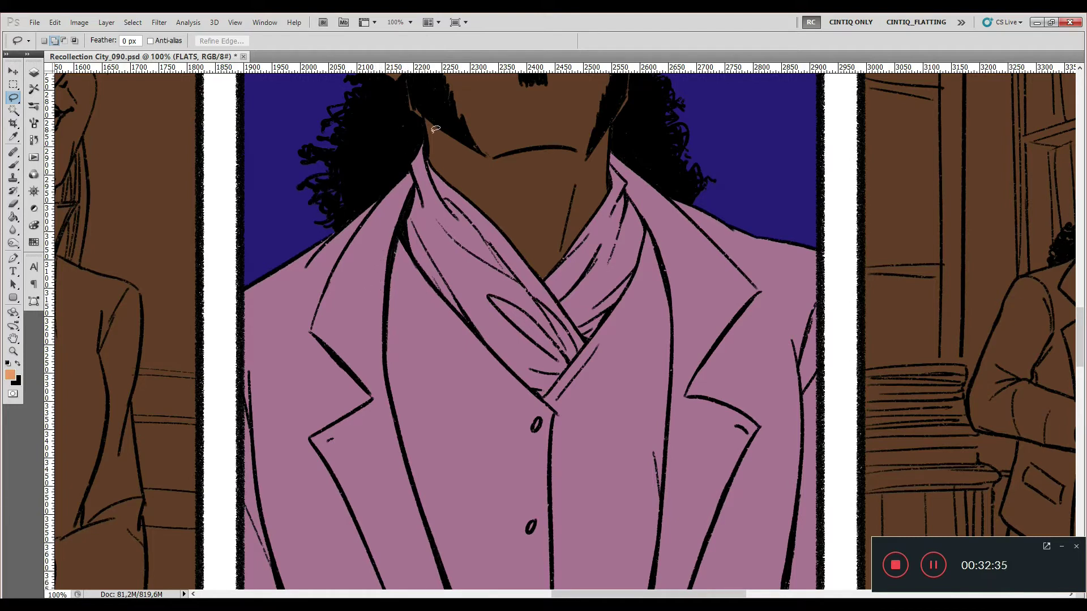
{"action": "mouse_move", "coordinate": [437, 130]}
{"action": "left_mouse_down"}
{"action": "mouse_move", "coordinate": [413, 132]}
{"action": "mouse_move", "coordinate": [405, 156]}
{"action": "mouse_move", "coordinate": [415, 183]}
{"action": "mouse_move", "coordinate": [388, 274]}
{"action": "mouse_move", "coordinate": [389, 260]}
{"action": "mouse_move", "coordinate": [384, 326]}
{"action": "mouse_move", "coordinate": [393, 415]}
{"action": "mouse_move", "coordinate": [426, 505]}
{"action": "mouse_move", "coordinate": [427, 494]}
{"action": "mouse_move", "coordinate": [448, 514]}
{"action": "mouse_move", "coordinate": [621, 560]}
{"action": "mouse_move", "coordinate": [652, 511]}
{"action": "mouse_move", "coordinate": [674, 270]}
{"action": "mouse_move", "coordinate": [645, 130]}
{"action": "mouse_move", "coordinate": [644, 149]}
{"action": "mouse_move", "coordinate": [626, 113]}
{"action": "mouse_move", "coordinate": [456, 64]}
{"action": "left_mouse_up"}
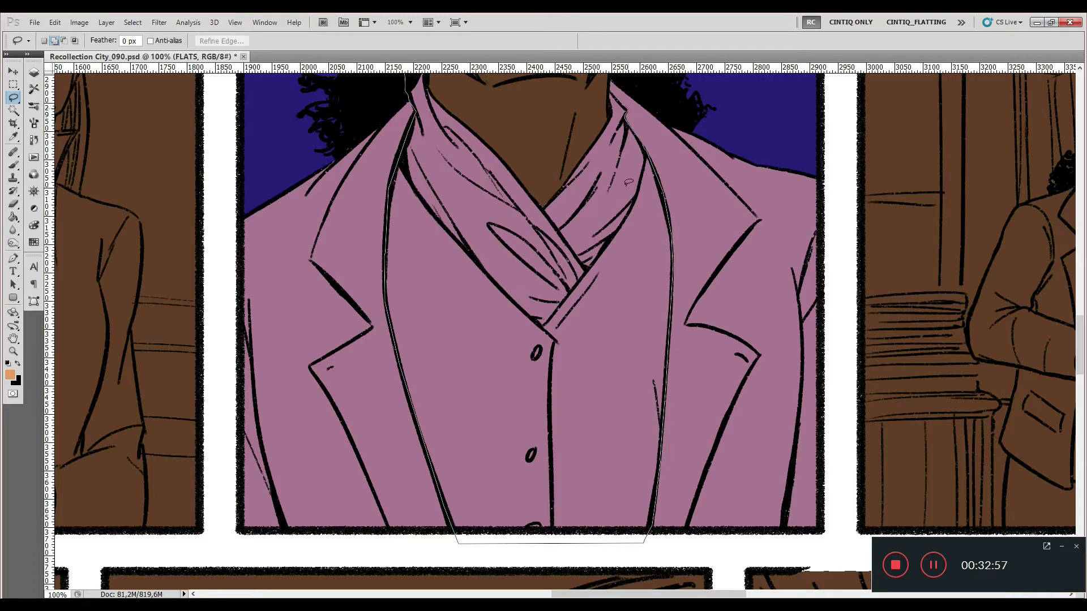
Step: Fill the lassoed shirt front orange and deselect
{"action": "key", "text": "g"}
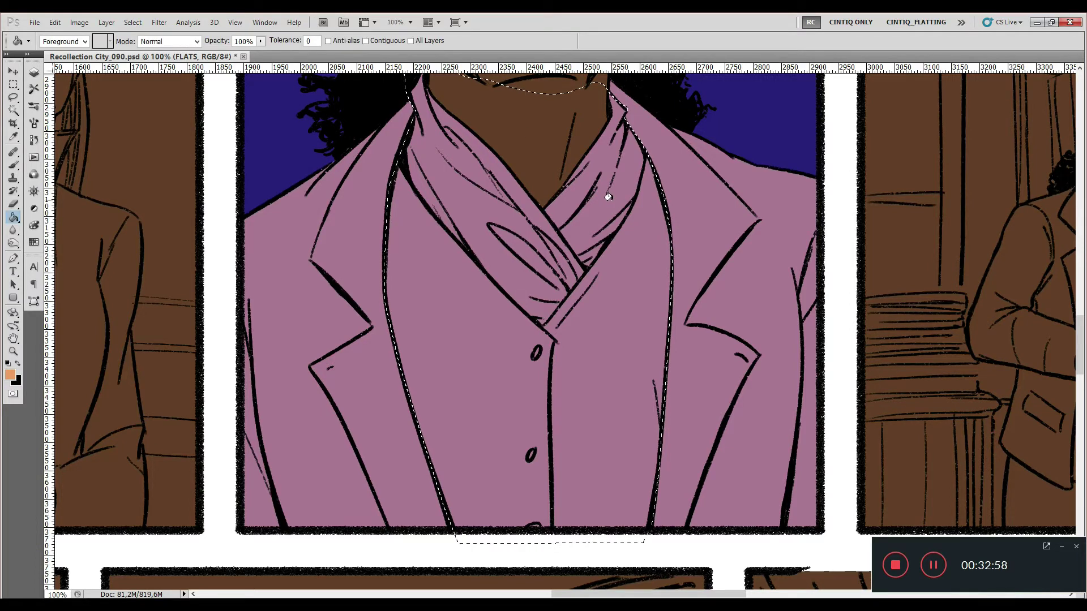
{"action": "left_click", "coordinate": [597, 249]}
{"action": "key", "text": "ctrl+d"}
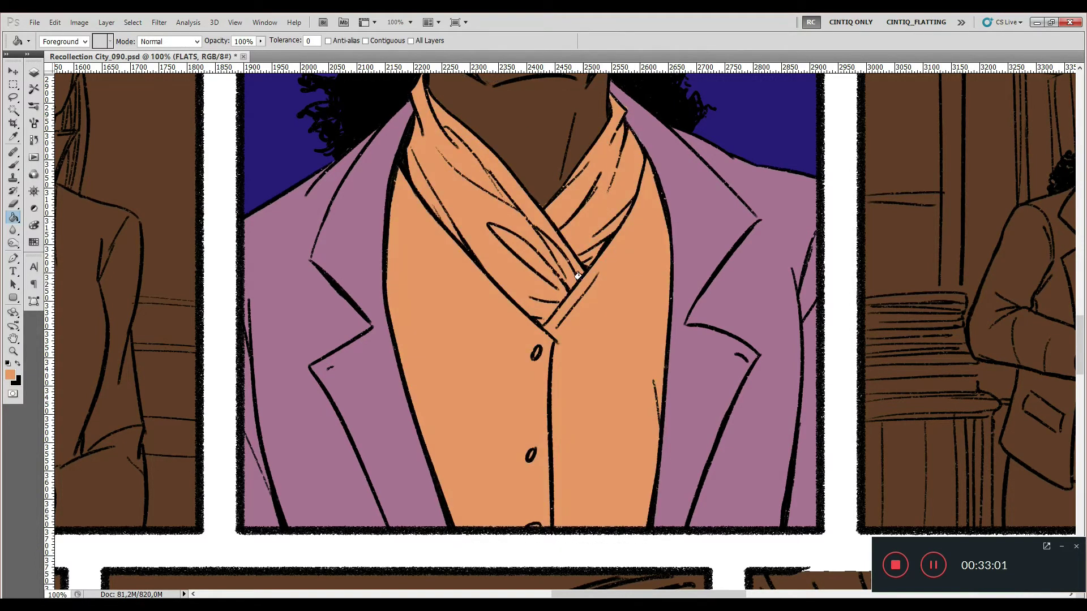
Step: Lasso a freehand selection around the scarf along the collar
{"action": "key", "text": "l"}
{"action": "mouse_move", "coordinate": [611, 85]}
{"action": "left_mouse_down"}
{"action": "mouse_move", "coordinate": [599, 79]}
{"action": "mouse_move", "coordinate": [633, 114]}
{"action": "left_mouse_up"}
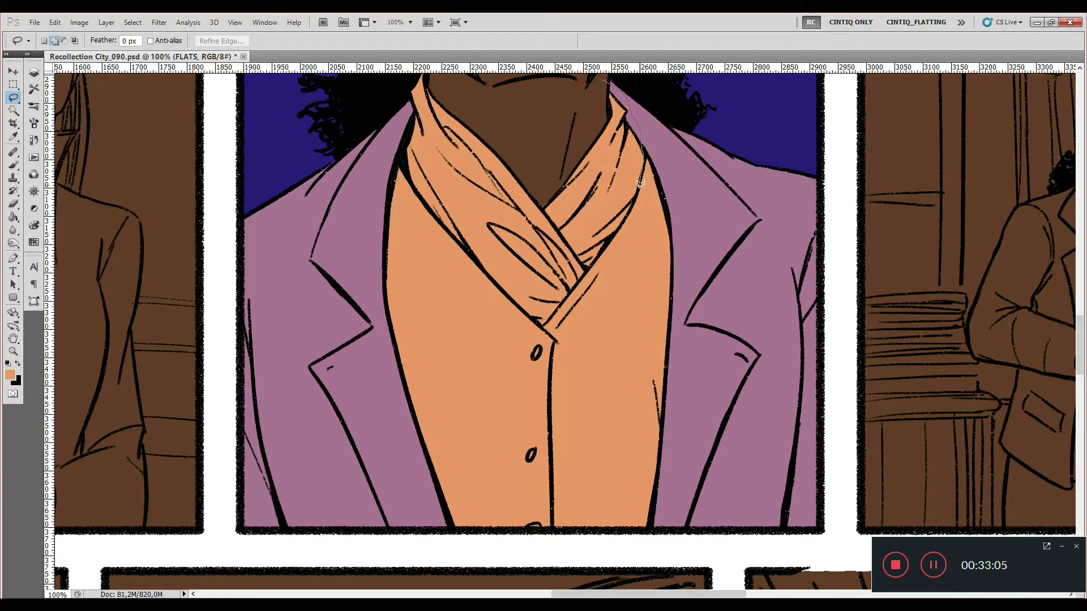
{"action": "mouse_move", "coordinate": [642, 184]}
{"action": "left_mouse_down"}
{"action": "mouse_move", "coordinate": [540, 328]}
{"action": "mouse_move", "coordinate": [458, 248]}
{"action": "mouse_move", "coordinate": [476, 257]}
{"action": "mouse_move", "coordinate": [443, 197]}
{"action": "mouse_move", "coordinate": [426, 206]}
{"action": "mouse_move", "coordinate": [406, 172]}
{"action": "mouse_move", "coordinate": [426, 207]}
{"action": "mouse_move", "coordinate": [402, 147]}
{"action": "left_mouse_up"}
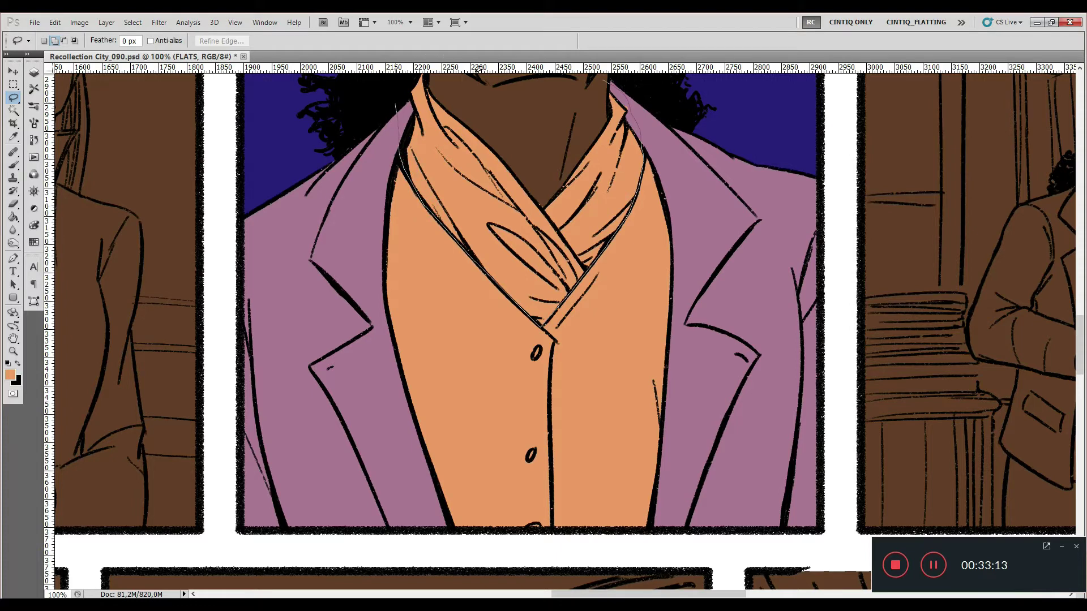
{"action": "left_click_drag", "start_coordinate": [523, 132], "coordinate": [594, 76]}
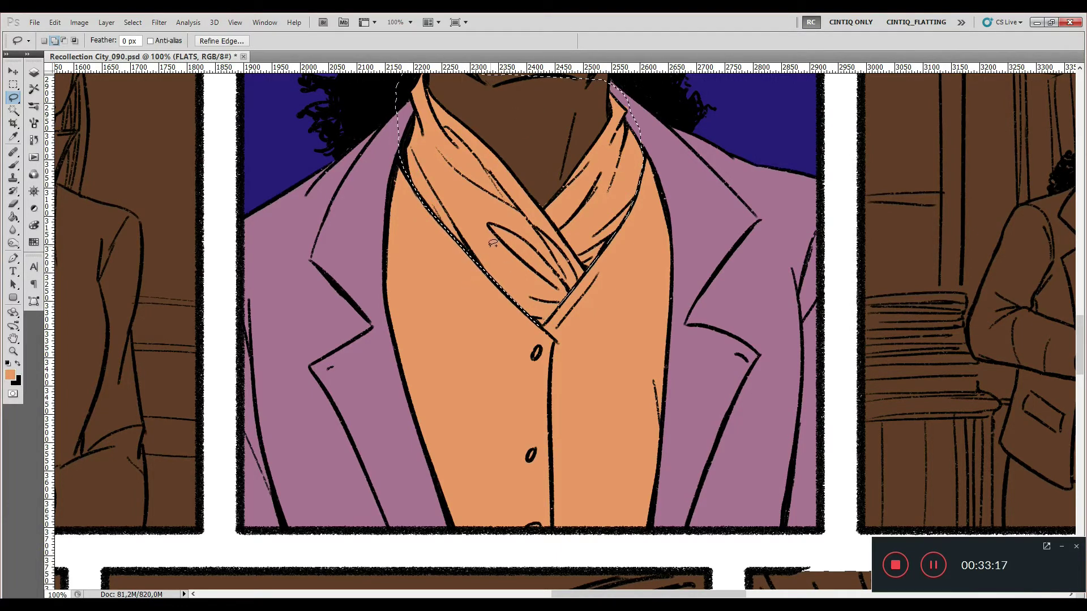
Step: Set the foreground colour to mint green 57e8ba and fill the scarf with it, then deselect
{"action": "key", "text": "i"}
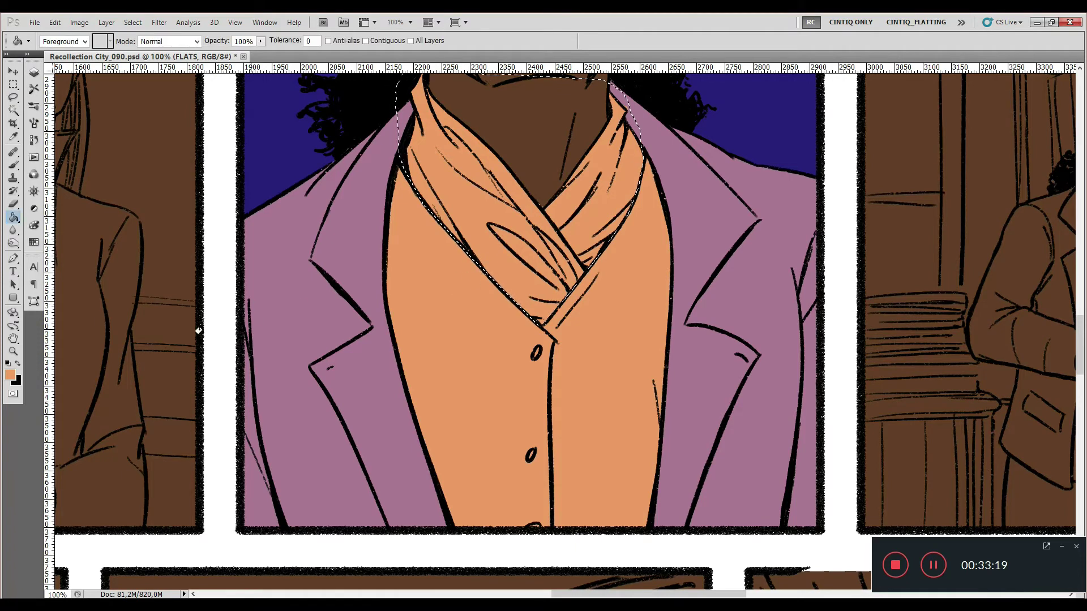
{"action": "left_click", "coordinate": [10, 374]}
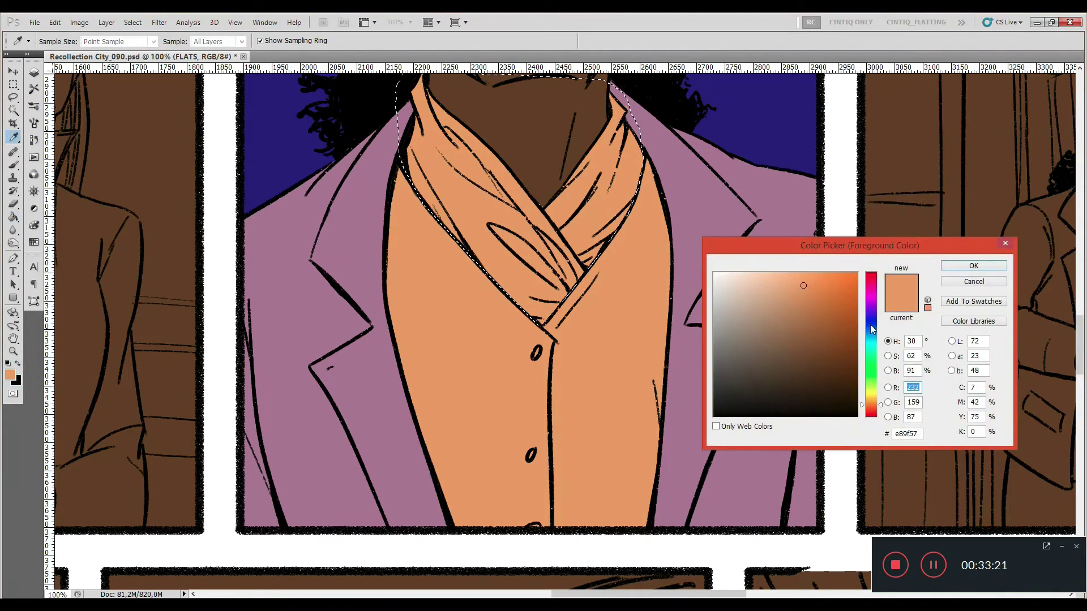
{"action": "left_click_drag", "start_coordinate": [872, 325], "coordinate": [871, 352]}
{"action": "left_click", "coordinate": [972, 266]}
{"action": "key", "text": "g"}
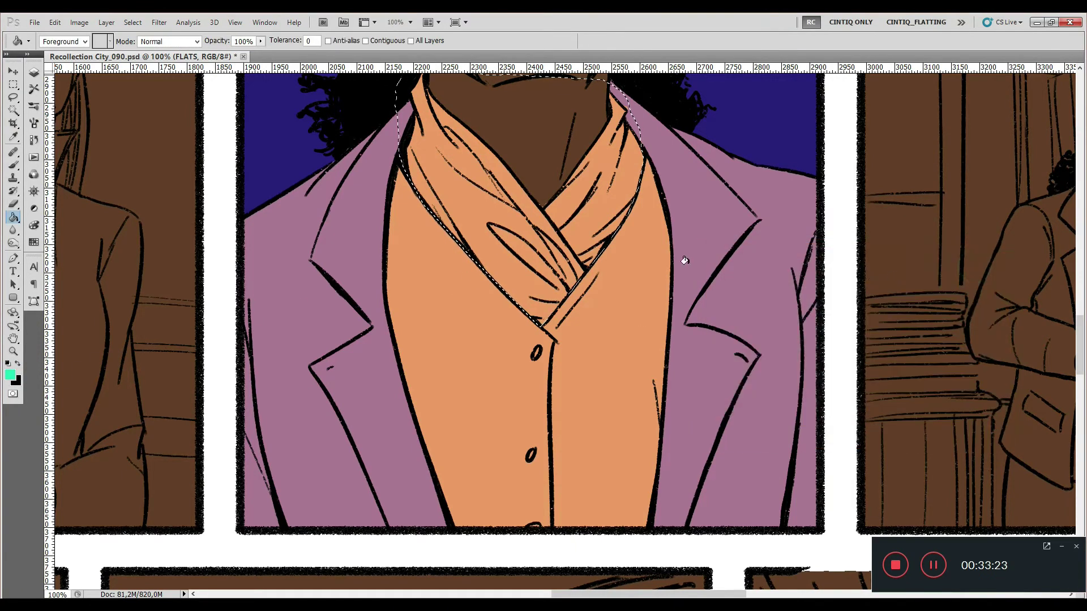
{"action": "left_click", "coordinate": [586, 235]}
{"action": "key", "text": "ctrl+d"}
{"action": "mouse_move", "coordinate": [655, 216]}
{"action": "left_mouse_down"}
{"action": "mouse_move", "coordinate": [670, 219]}
{"action": "mouse_move", "coordinate": [652, 354]}
{"action": "mouse_move", "coordinate": [617, 371]}
{"action": "left_mouse_up"}
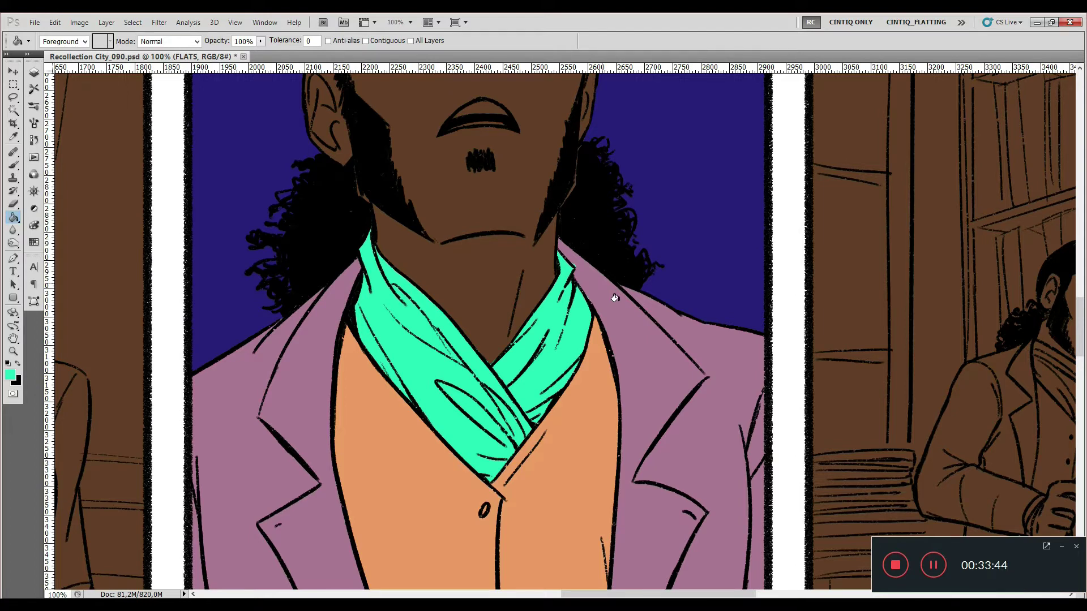
{"action": "scroll", "coordinate": [555, 409], "scroll_direction": "down", "scroll_amount": 5}
Step: Lasso the top, middle and bottom vest buttons together and fill them dark green
{"action": "key", "text": "l"}
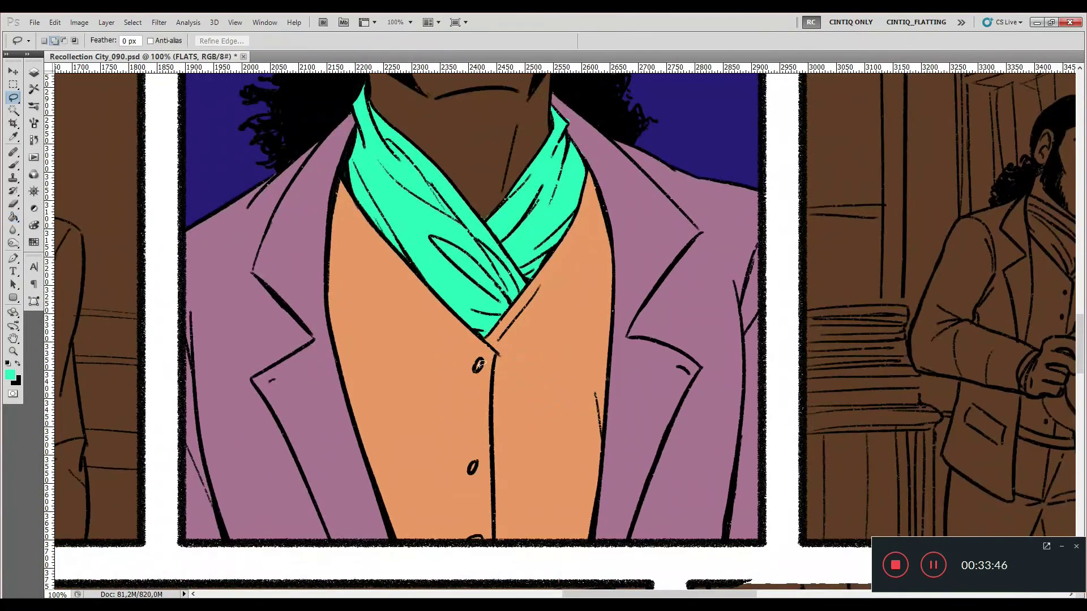
{"action": "left_click_drag", "start_coordinate": [481, 358], "coordinate": [479, 358]}
{"action": "left_click_drag", "start_coordinate": [473, 465], "coordinate": [479, 477]}
{"action": "left_click_drag", "start_coordinate": [485, 542], "coordinate": [482, 542]}
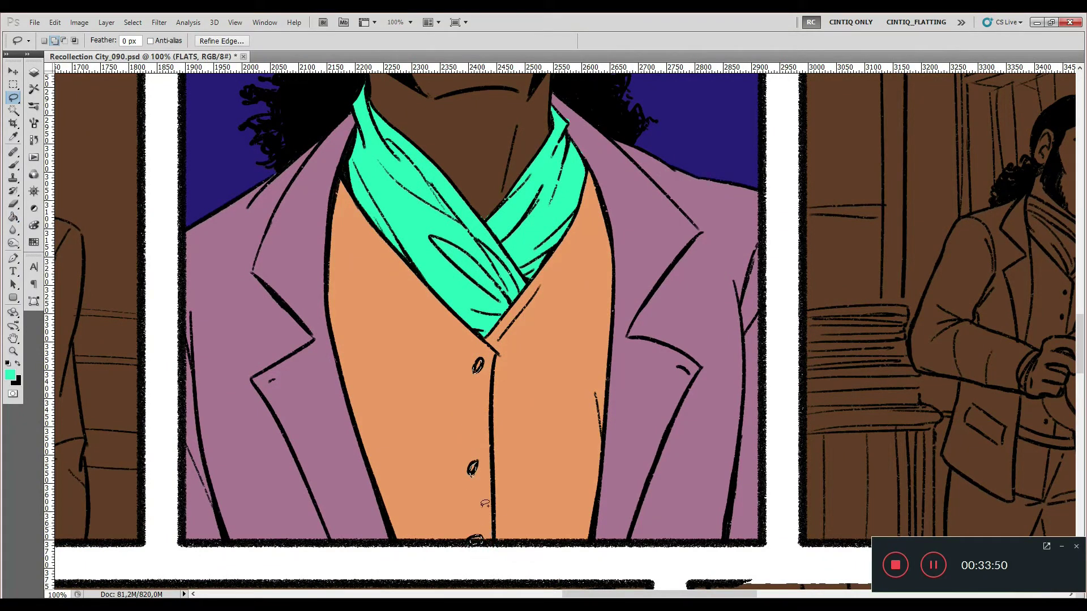
{"action": "key", "text": "g"}
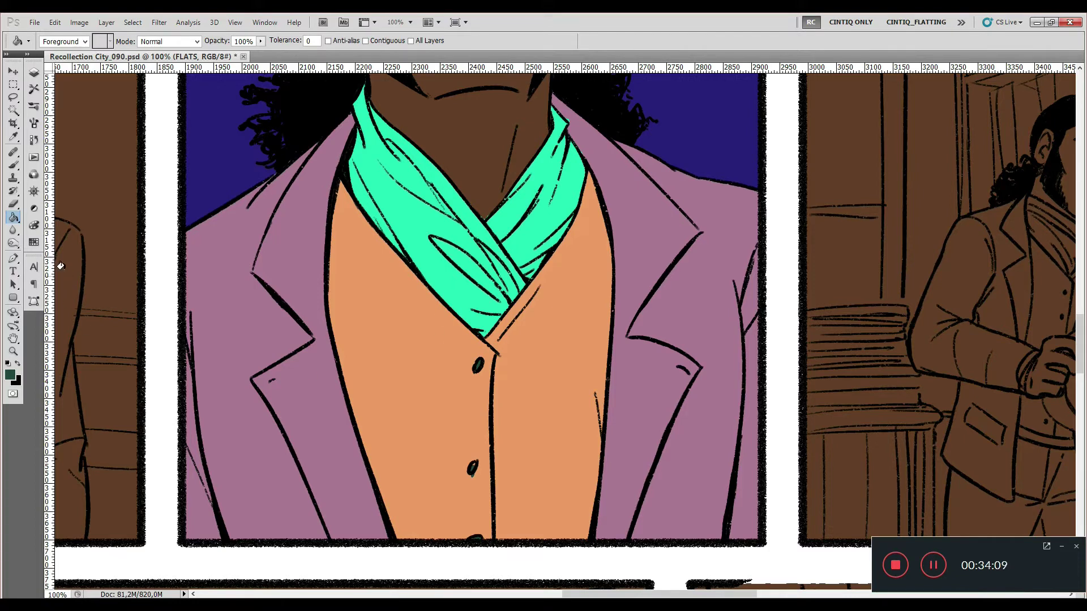
{"action": "left_click", "coordinate": [34, 242]}
{"action": "scroll", "coordinate": [679, 185], "scroll_direction": "up", "scroll_amount": 6}
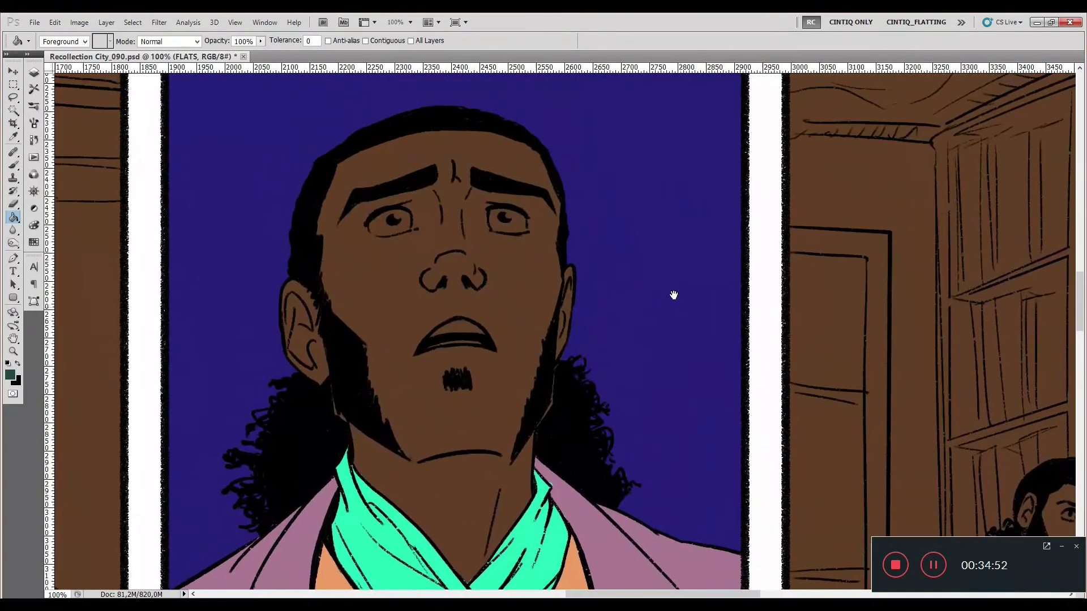
{"action": "key", "text": "l"}
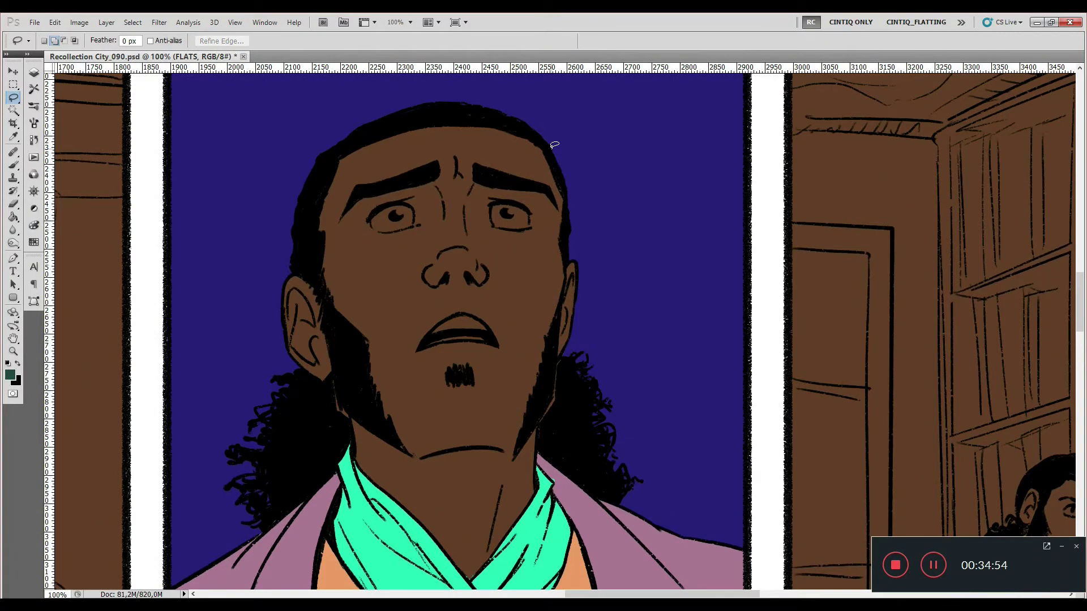
Step: Set the foreground colour to white and zoom in closely on the man's eyes
{"action": "left_click", "coordinate": [9, 376]}
{"action": "left_click_drag", "start_coordinate": [736, 289], "coordinate": [687, 249]}
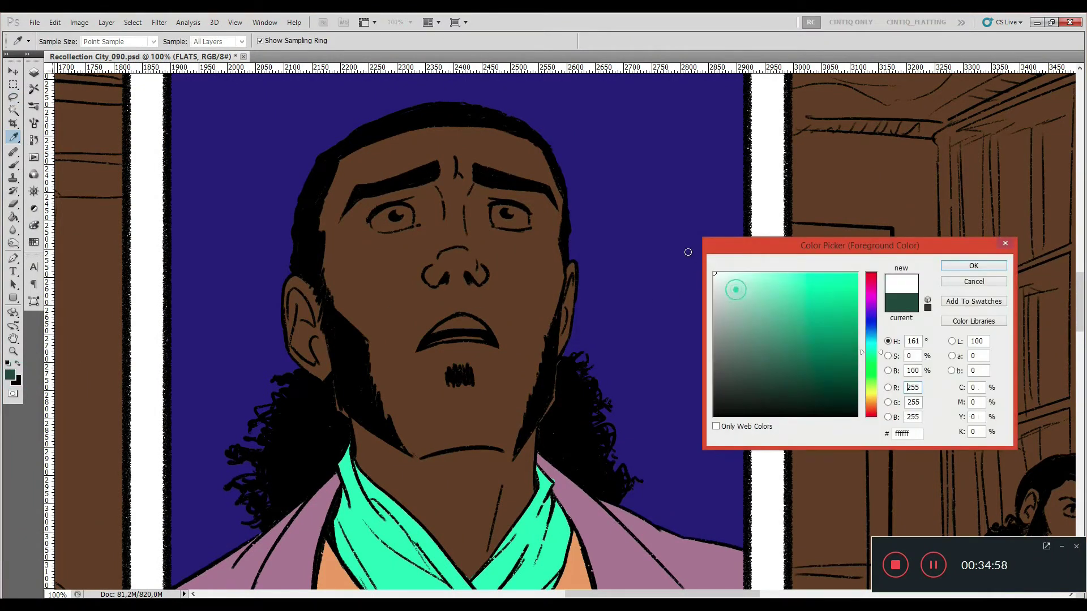
{"action": "left_click", "coordinate": [965, 266]}
{"action": "key", "text": "z"}
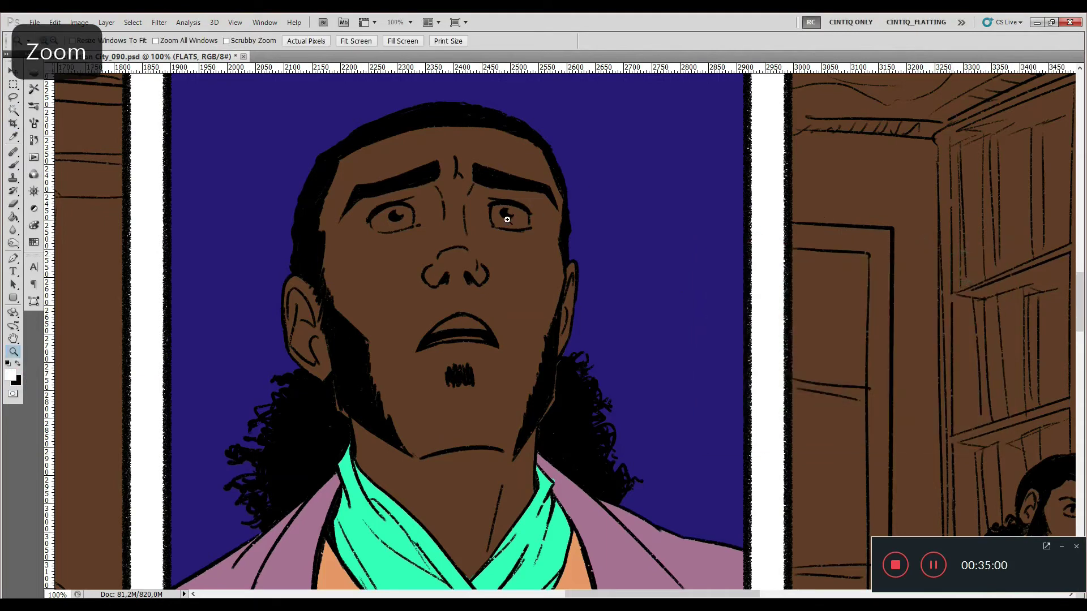
{"action": "left_click_drag", "start_coordinate": [337, 191], "coordinate": [577, 265]}
Step: Lasso both eyes and fill their whites with white
{"action": "key", "text": "l"}
{"action": "mouse_move", "coordinate": [191, 319]}
{"action": "left_mouse_down"}
{"action": "mouse_move", "coordinate": [190, 266]}
{"action": "mouse_move", "coordinate": [247, 223]}
{"action": "mouse_move", "coordinate": [289, 215]}
{"action": "mouse_move", "coordinate": [345, 234]}
{"action": "mouse_move", "coordinate": [352, 268]}
{"action": "left_mouse_up"}
{"action": "mouse_move", "coordinate": [349, 313]}
{"action": "left_mouse_down"}
{"action": "mouse_move", "coordinate": [262, 337]}
{"action": "mouse_move", "coordinate": [190, 320]}
{"action": "left_mouse_up"}
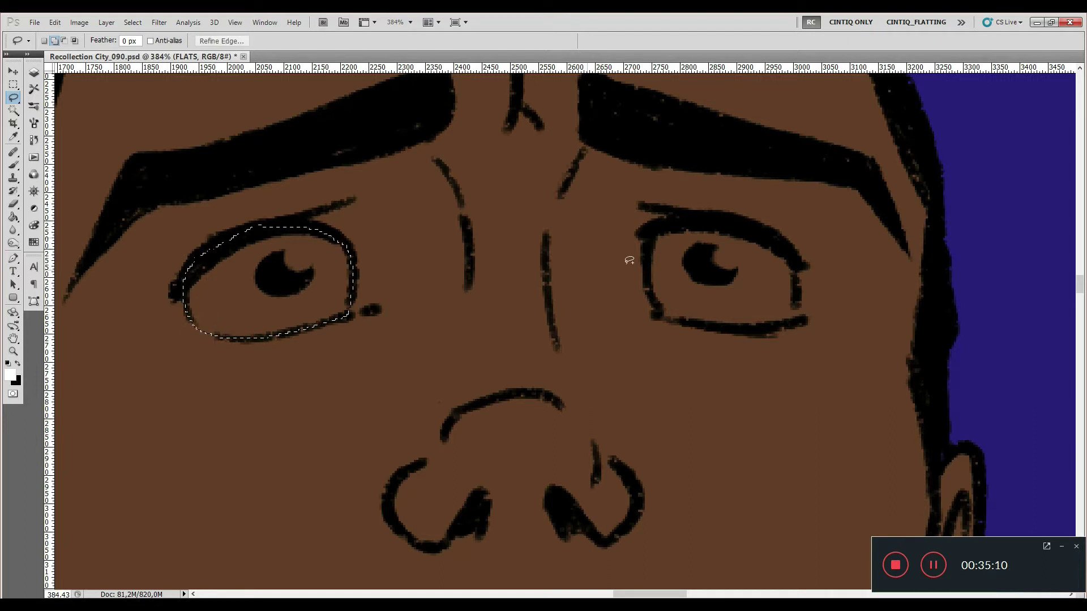
{"action": "mouse_move", "coordinate": [660, 311]}
{"action": "left_mouse_down"}
{"action": "mouse_move", "coordinate": [647, 279]}
{"action": "mouse_move", "coordinate": [654, 228]}
{"action": "mouse_move", "coordinate": [720, 217]}
{"action": "mouse_move", "coordinate": [776, 236]}
{"action": "mouse_move", "coordinate": [796, 264]}
{"action": "mouse_move", "coordinate": [796, 320]}
{"action": "mouse_move", "coordinate": [663, 311]}
{"action": "left_mouse_up"}
{"action": "key", "text": "g"}
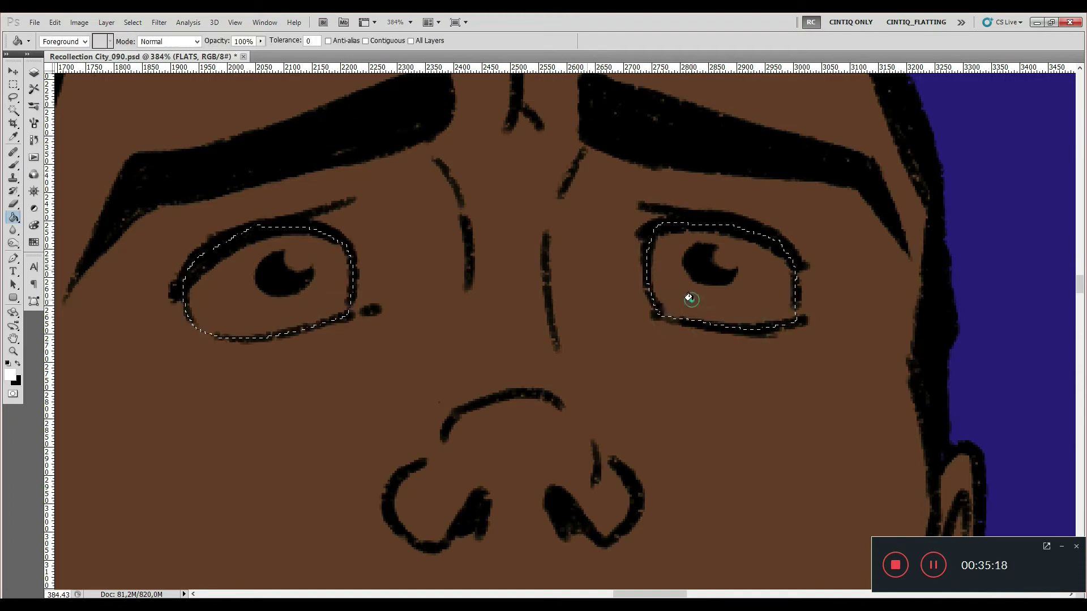
{"action": "left_click", "coordinate": [686, 300]}
{"action": "mouse_move", "coordinate": [752, 254]}
{"action": "left_mouse_down"}
{"action": "mouse_move", "coordinate": [718, 364]}
{"action": "mouse_move", "coordinate": [735, 279]}
{"action": "left_mouse_up"}
{"action": "scroll", "coordinate": [736, 295], "scroll_direction": "down", "scroll_amount": 5}
Step: Start a polygonal outline of the teeth along the upper lip to the mouth's left corner
{"action": "key", "text": "ctrl+r"}
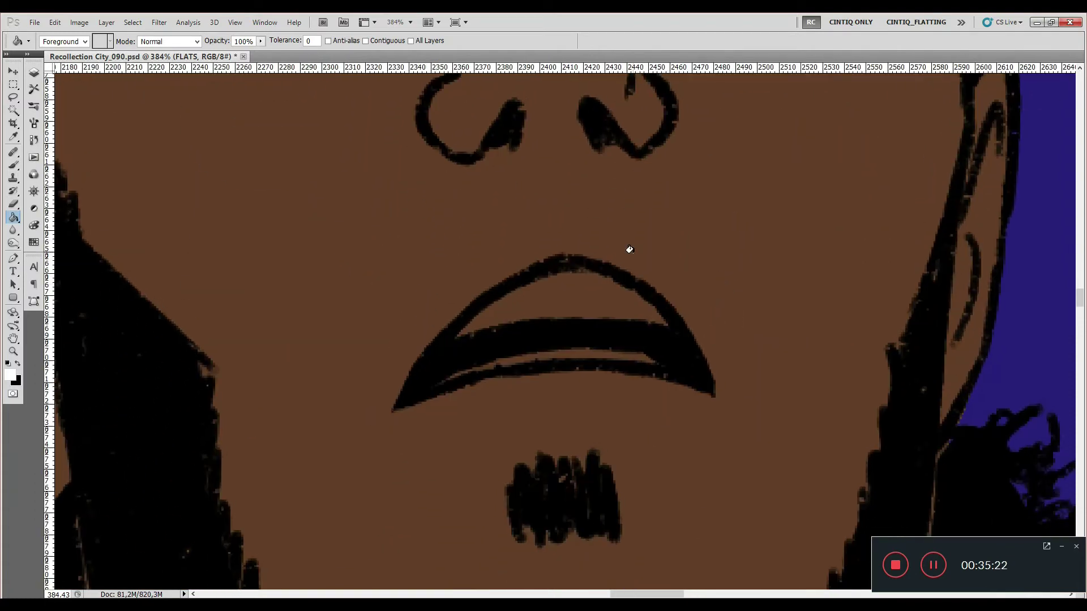
{"action": "key", "text": "l"}
{"action": "left_click", "coordinate": [682, 334]}
{"action": "left_click", "coordinate": [652, 296]}
{"action": "left_click", "coordinate": [607, 269]}
{"action": "left_click", "coordinate": [573, 260]}
{"action": "left_click", "coordinate": [529, 272]}
{"action": "left_click", "coordinate": [454, 324]}
{"action": "left_click", "coordinate": [421, 378]}
{"action": "left_click", "coordinate": [410, 402]}
Step: Close the teeth outline along the lower lip, fill the teeth white and deselect
{"action": "left_click", "coordinate": [470, 378]}
{"action": "left_click", "coordinate": [516, 370]}
{"action": "left_click", "coordinate": [592, 366]}
{"action": "left_click", "coordinate": [660, 371]}
{"action": "left_click", "coordinate": [708, 383]}
{"action": "left_click", "coordinate": [682, 334]}
{"action": "key", "text": "g"}
{"action": "left_click", "coordinate": [646, 318]}
{"action": "key", "text": "ctrl+d"}
Step: Lasso the lower lip area
{"action": "left_click", "coordinate": [13, 97]}
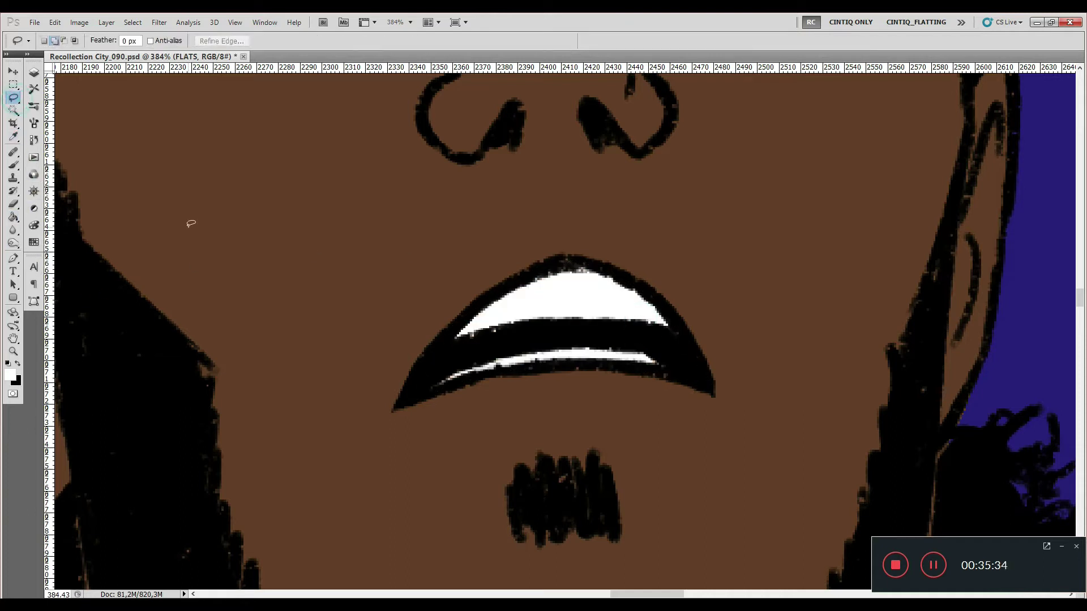
{"action": "left_click_drag", "start_coordinate": [416, 389], "coordinate": [400, 395]}
{"action": "key", "text": "g"}
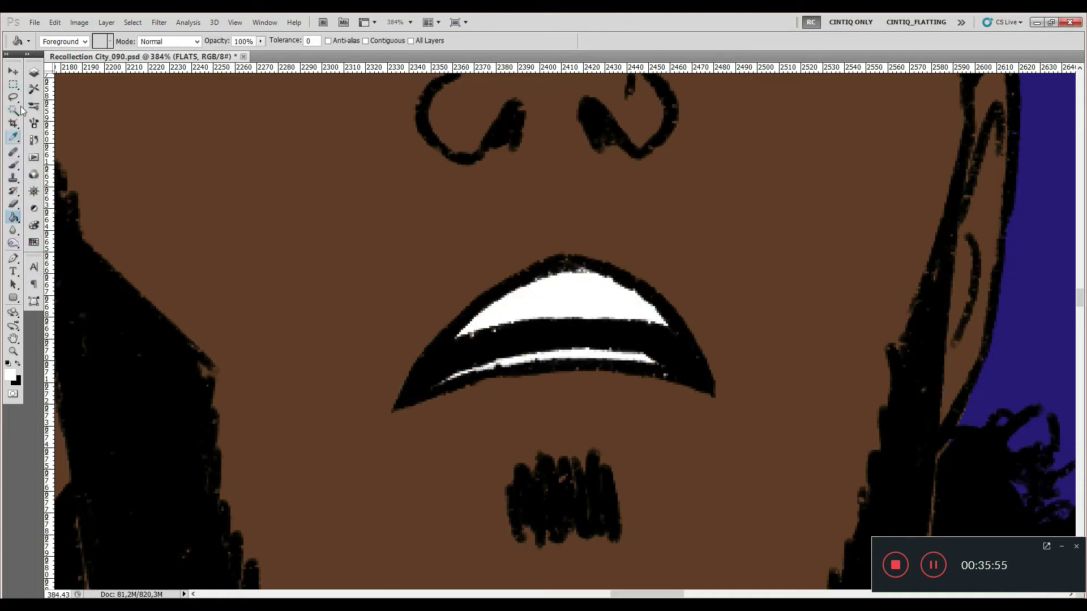
{"action": "left_click", "coordinate": [13, 97]}
{"action": "mouse_move", "coordinate": [403, 393]}
{"action": "left_mouse_down"}
{"action": "mouse_move", "coordinate": [701, 360]}
{"action": "mouse_move", "coordinate": [408, 401]}
{"action": "left_mouse_up"}
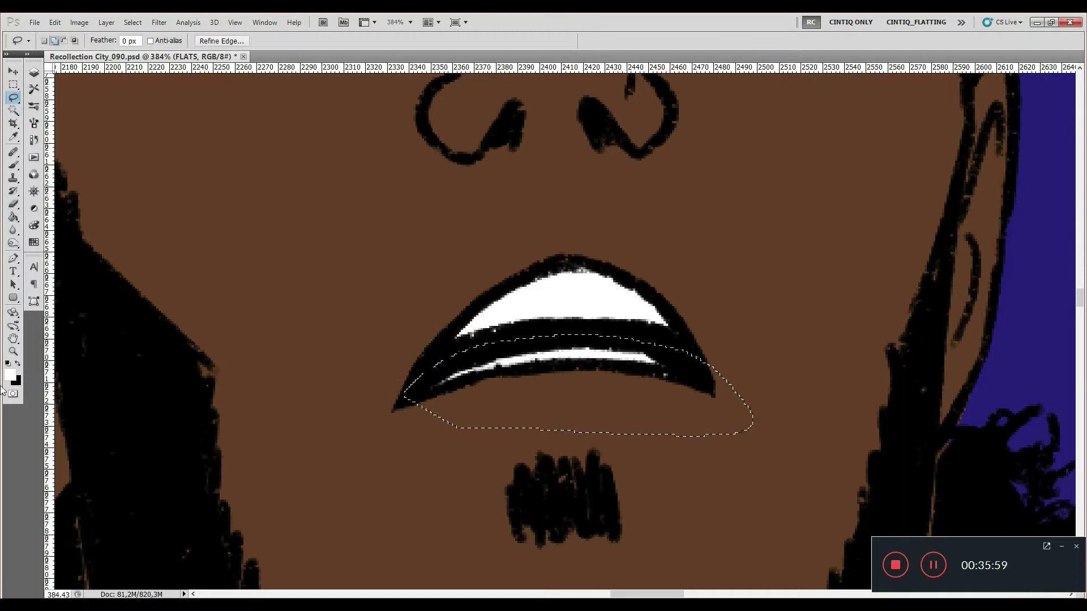
Step: Set the foreground colour to a salmon pink (#d47e6f) for the lip
{"action": "left_click", "coordinate": [16, 374]}
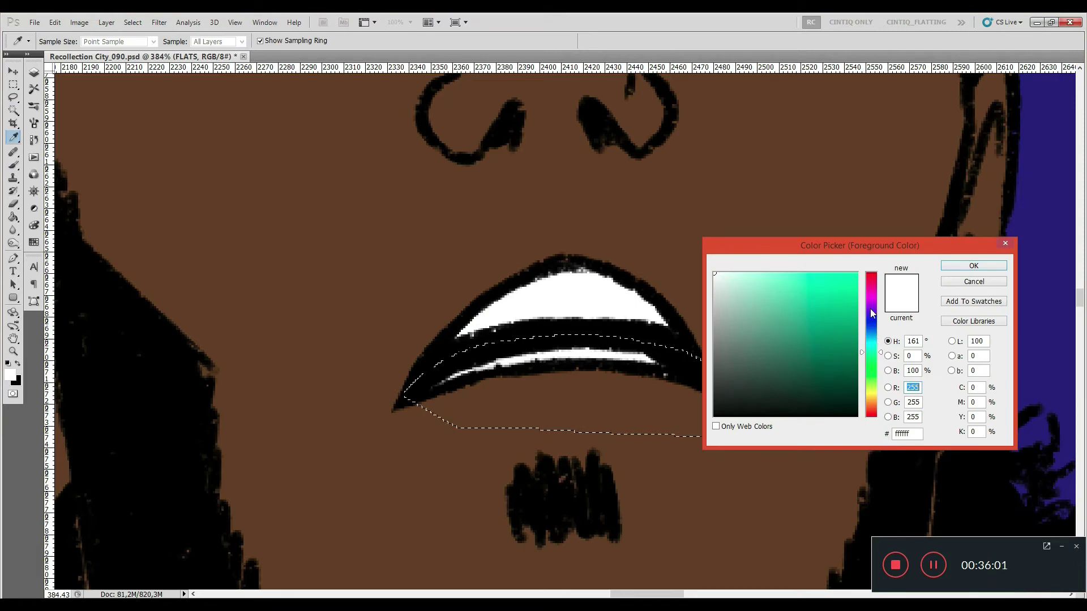
{"action": "left_click", "coordinate": [872, 284]}
{"action": "left_click_drag", "start_coordinate": [872, 285], "coordinate": [876, 286]}
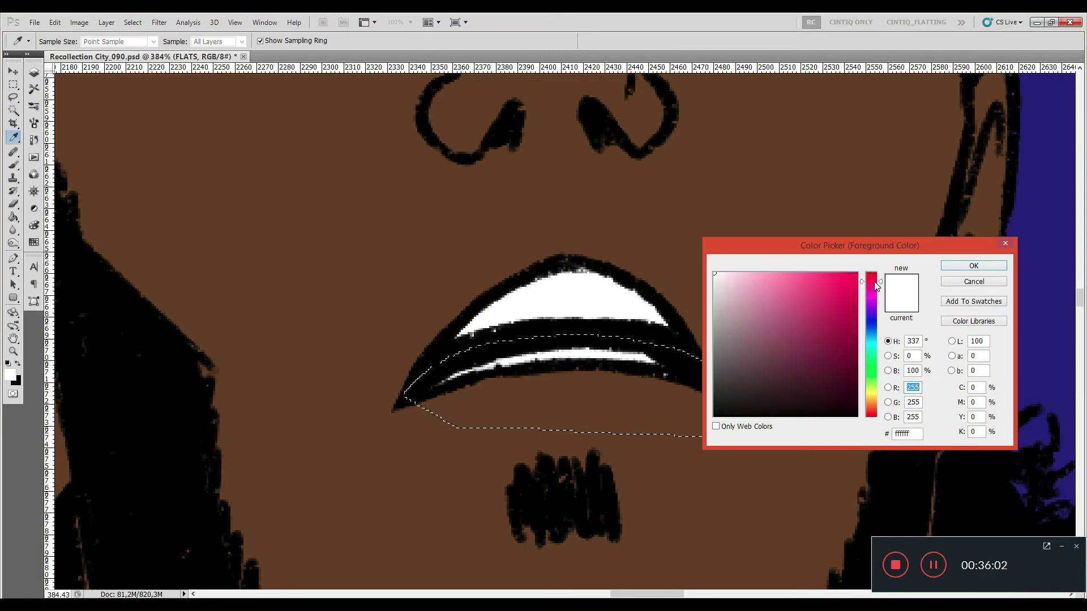
{"action": "left_click", "coordinate": [743, 275]}
{"action": "left_click_drag", "start_coordinate": [875, 405], "coordinate": [875, 414]}
{"action": "left_click", "coordinate": [781, 291]}
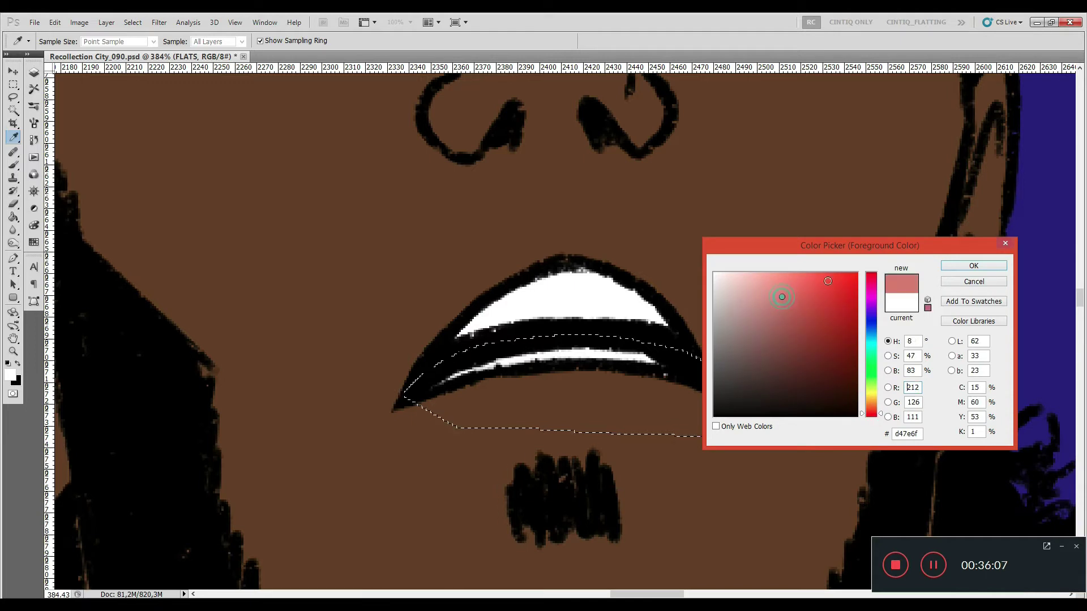
{"action": "left_click", "coordinate": [973, 265]}
Step: Fill the lower lip pink, deselect, and fit the whole page on screen
{"action": "key", "text": "l"}
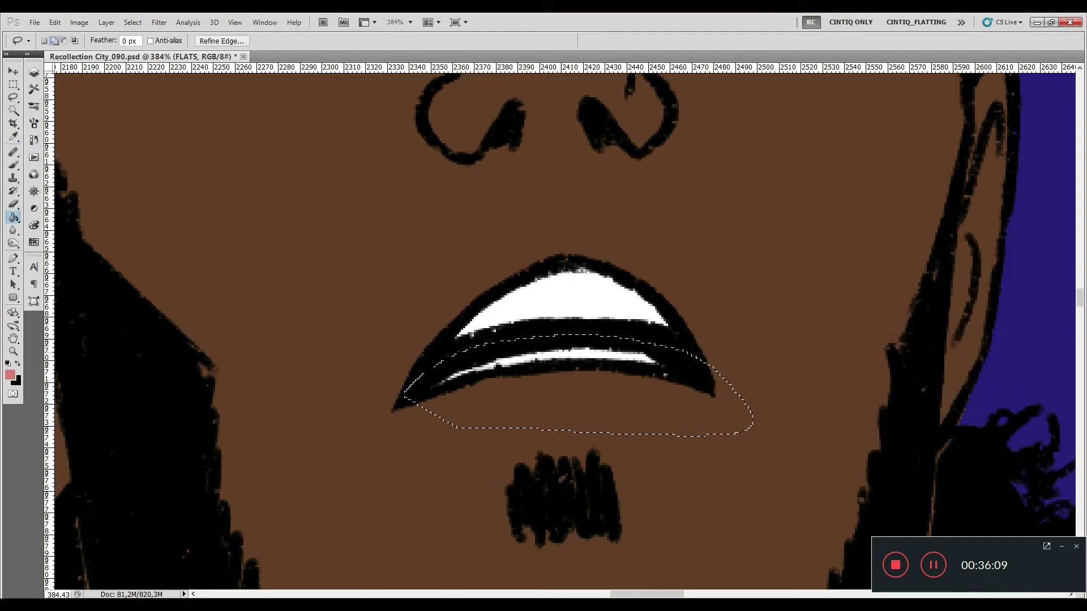
{"action": "key", "text": "g"}
{"action": "left_click", "coordinate": [562, 350]}
{"action": "key", "text": "ctrl+d"}
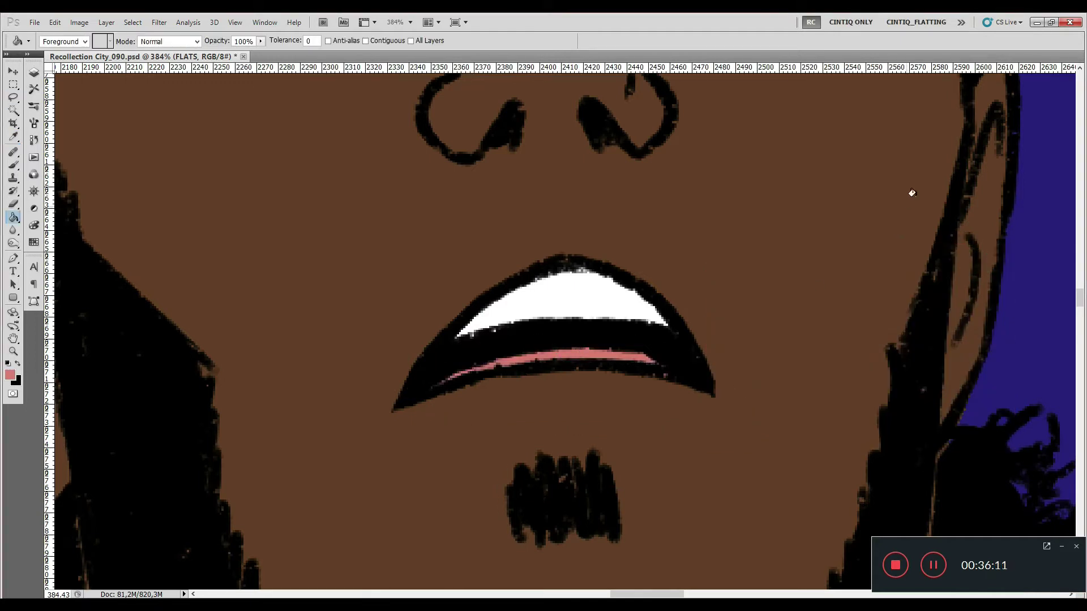
{"action": "key", "text": "ctrl+0"}
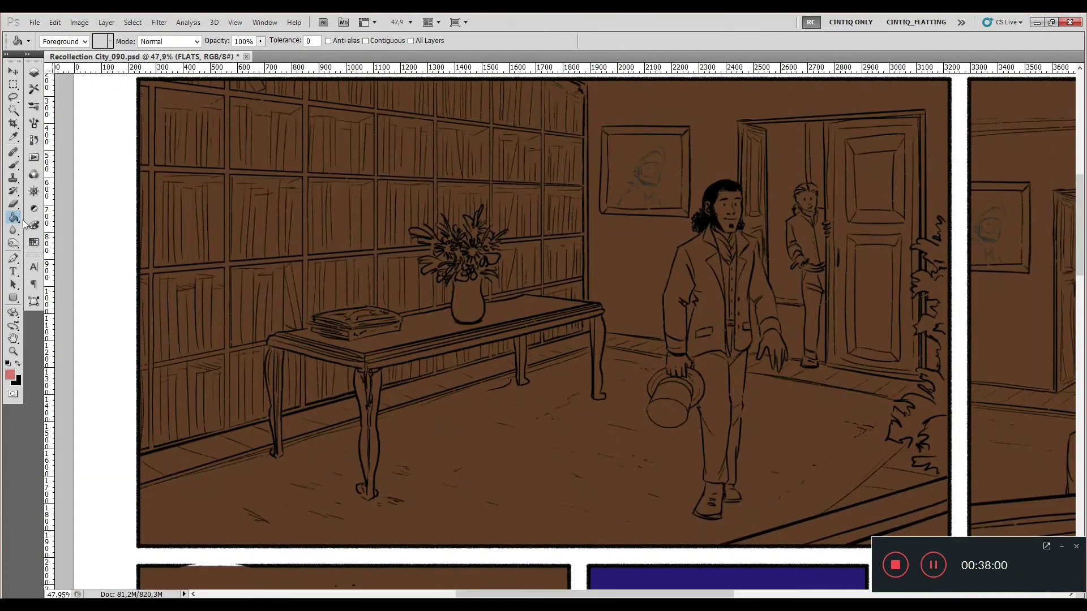
Step: With Contiguous on, marquee the top-left library panel and fill its interior light mint green
{"action": "left_click", "coordinate": [366, 41]}
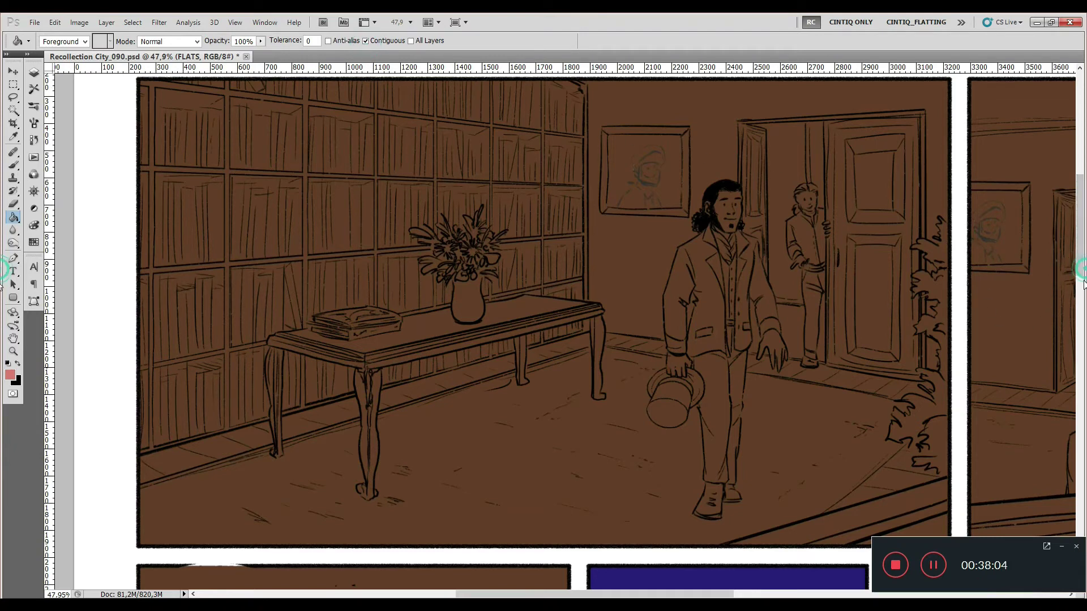
{"action": "key", "text": "m"}
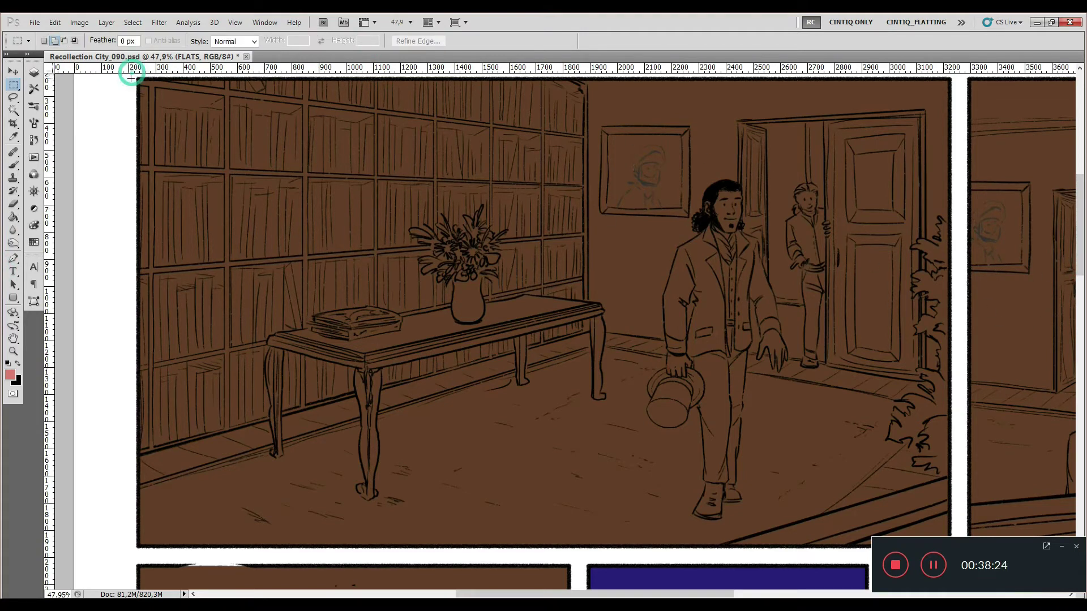
{"action": "mouse_move", "coordinate": [133, 74]}
{"action": "left_mouse_down"}
{"action": "mouse_move", "coordinate": [166, 208]}
{"action": "mouse_move", "coordinate": [300, 343]}
{"action": "mouse_move", "coordinate": [956, 556]}
{"action": "left_mouse_up"}
{"action": "key", "text": "g"}
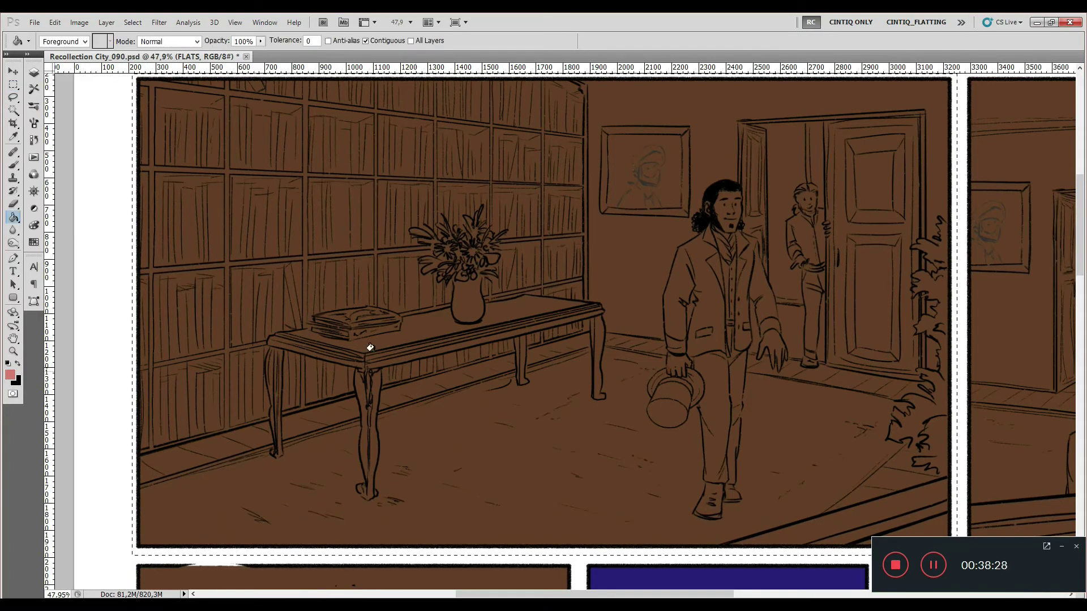
{"action": "left_click", "coordinate": [14, 374]}
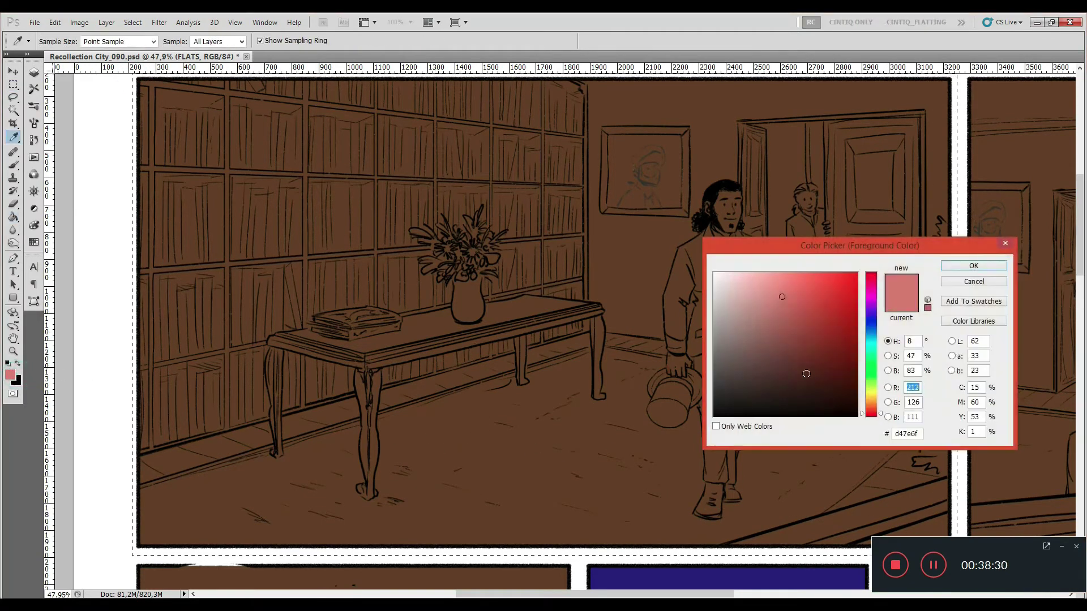
{"action": "left_click_drag", "start_coordinate": [872, 342], "coordinate": [871, 363]}
{"action": "left_click", "coordinate": [974, 266]}
{"action": "key", "text": "g"}
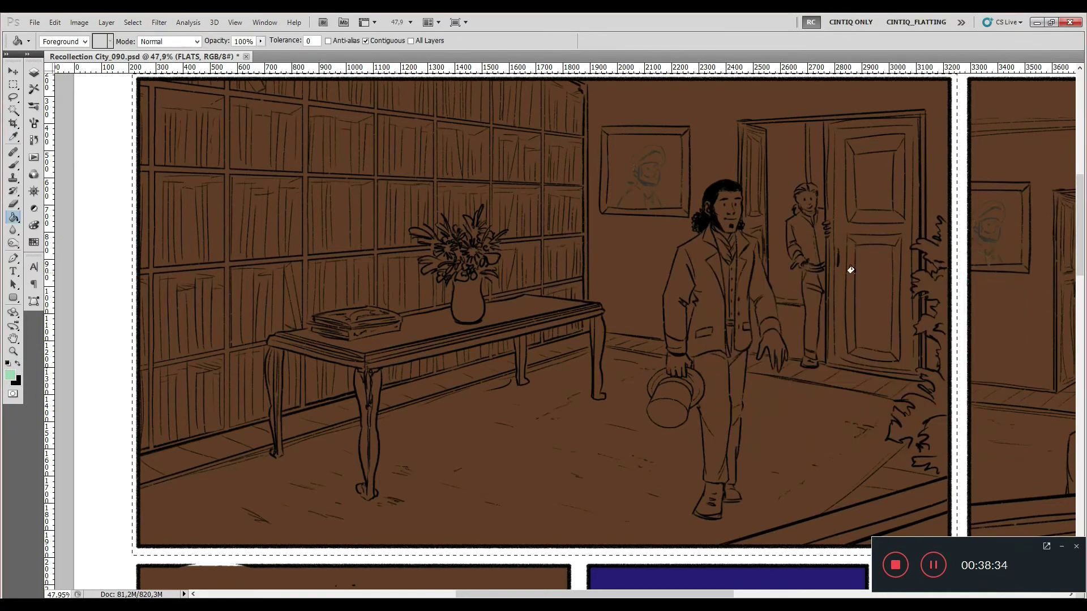
{"action": "left_click", "coordinate": [812, 267]}
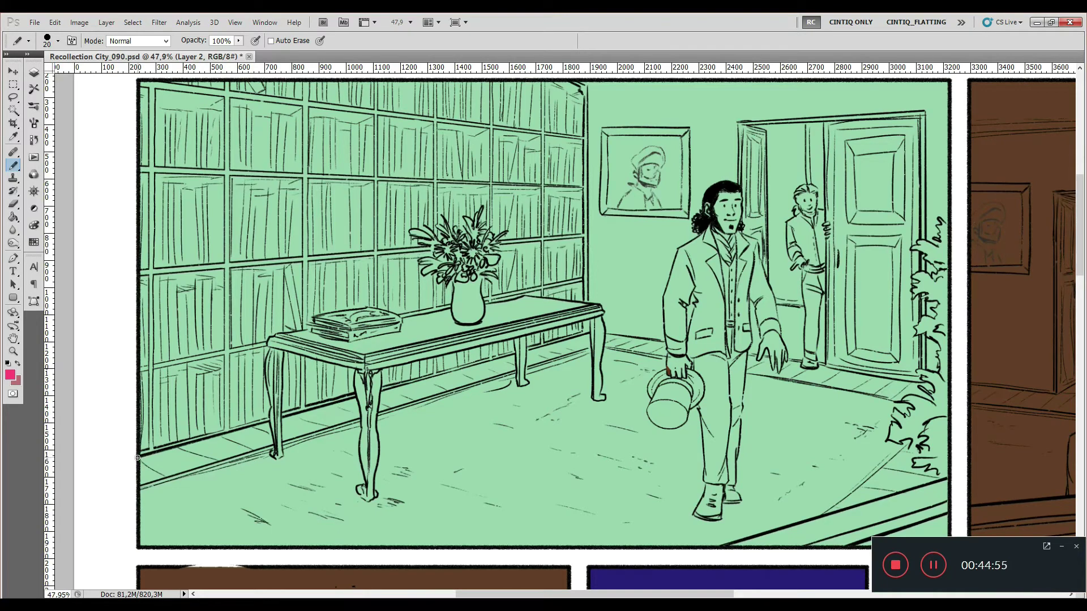
Step: Brush pink lines along the floor edge, around the table legs and down the wall corner
{"action": "mouse_move", "coordinate": [137, 457]}
{"action": "left_mouse_down"}
{"action": "mouse_move", "coordinate": [266, 423]}
{"action": "mouse_move", "coordinate": [273, 457]}
{"action": "mouse_move", "coordinate": [284, 455]}
{"action": "mouse_move", "coordinate": [283, 424]}
{"action": "mouse_move", "coordinate": [358, 399]}
{"action": "mouse_move", "coordinate": [362, 483]}
{"action": "mouse_move", "coordinate": [391, 488]}
{"action": "mouse_move", "coordinate": [382, 403]}
{"action": "mouse_move", "coordinate": [531, 372]}
{"action": "mouse_move", "coordinate": [534, 350]}
{"action": "mouse_move", "coordinate": [589, 339]}
{"action": "mouse_move", "coordinate": [579, 372]}
{"action": "mouse_move", "coordinate": [585, 393]}
{"action": "mouse_move", "coordinate": [603, 402]}
{"action": "mouse_move", "coordinate": [589, 298]}
{"action": "left_mouse_up"}
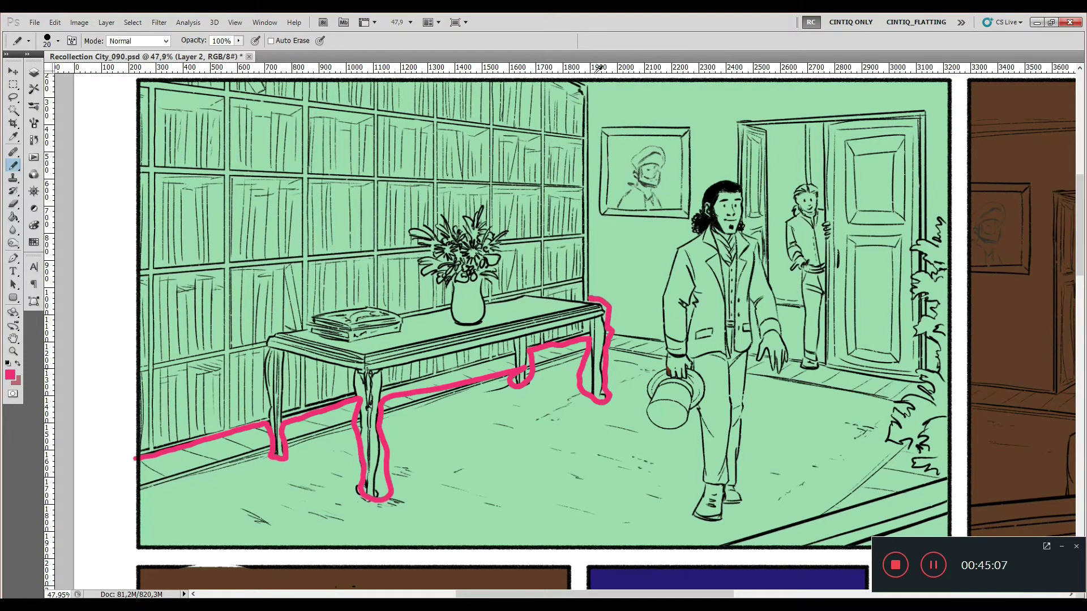
{"action": "left_click_drag", "start_coordinate": [588, 84], "coordinate": [589, 300]}
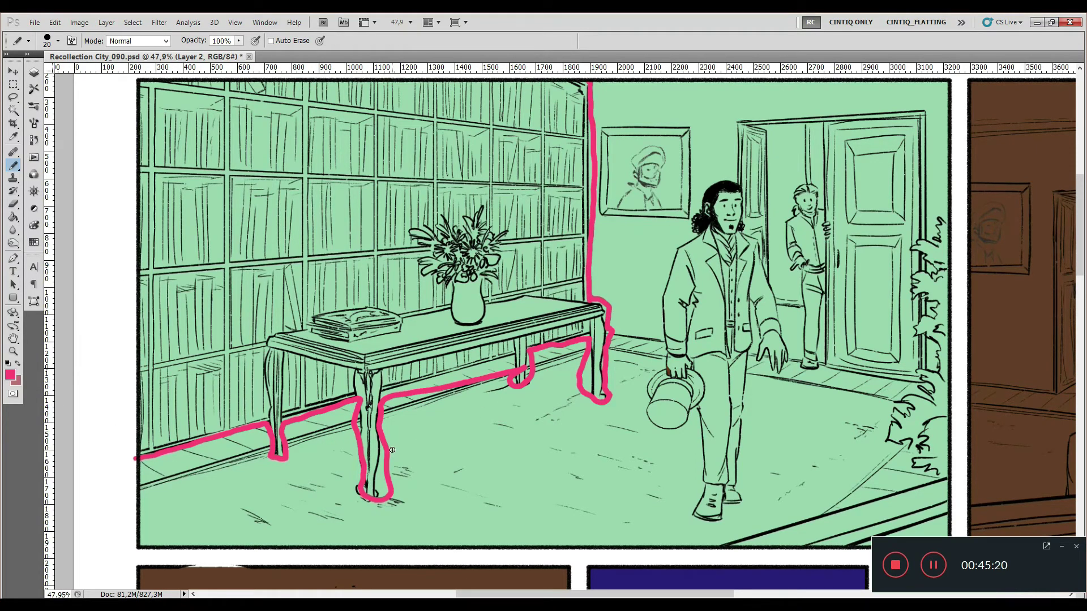
Step: Paint a purple line behind the vase up to the flowers
{"action": "left_click", "coordinate": [10, 374]}
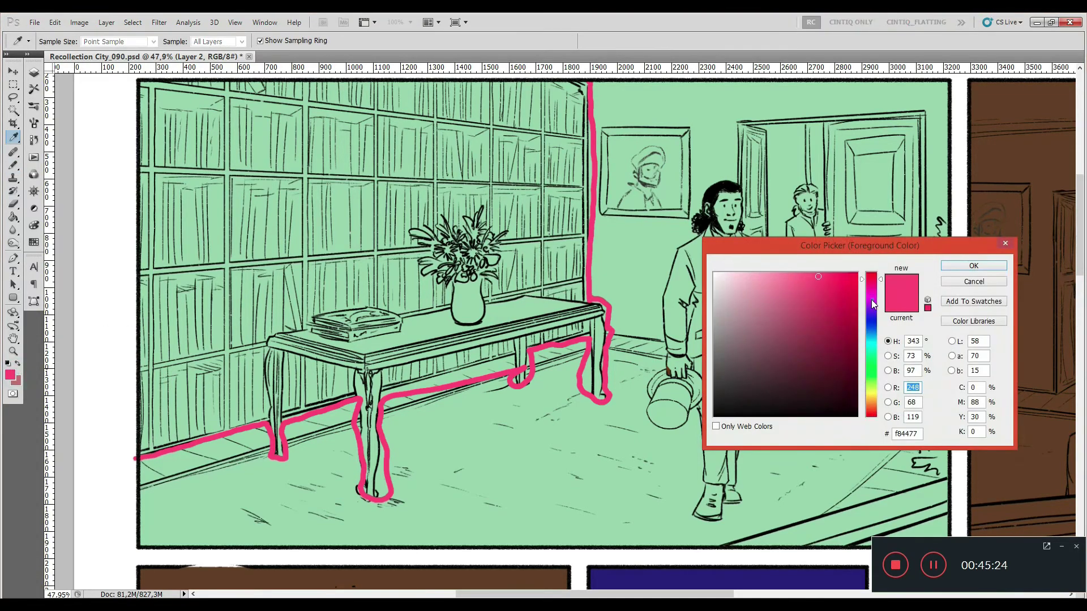
{"action": "left_click_drag", "start_coordinate": [870, 289], "coordinate": [871, 309]}
{"action": "left_click", "coordinate": [973, 266]}
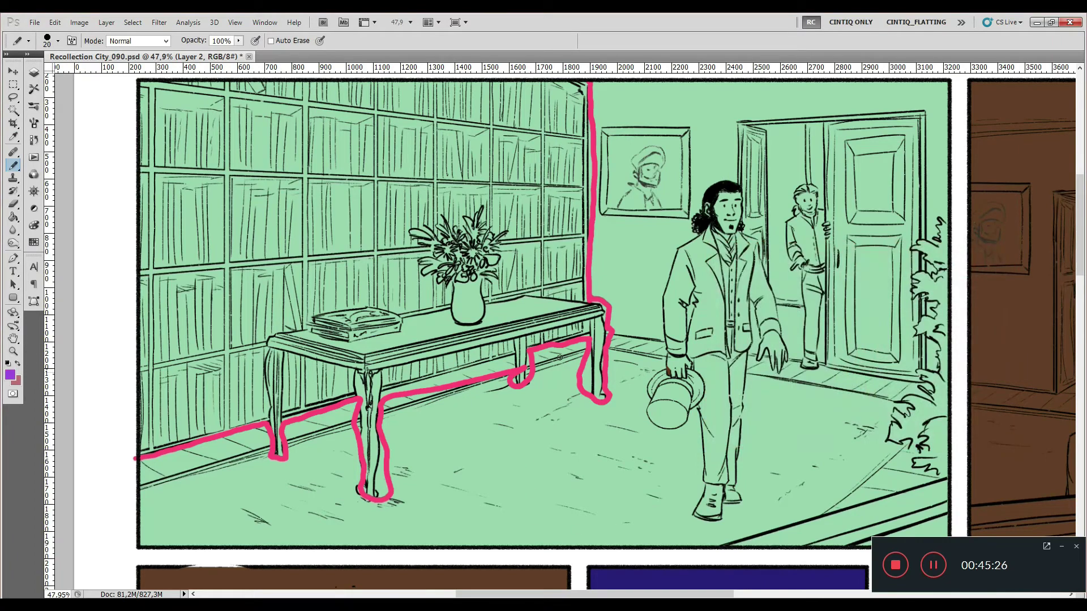
{"action": "mouse_move", "coordinate": [595, 304]}
{"action": "left_mouse_down"}
{"action": "mouse_move", "coordinate": [537, 288]}
{"action": "mouse_move", "coordinate": [487, 302]}
{"action": "mouse_move", "coordinate": [496, 221]}
{"action": "mouse_move", "coordinate": [471, 208]}
{"action": "mouse_move", "coordinate": [435, 233]}
{"action": "mouse_move", "coordinate": [427, 270]}
{"action": "mouse_move", "coordinate": [445, 306]}
{"action": "mouse_move", "coordinate": [318, 317]}
{"action": "mouse_move", "coordinate": [274, 332]}
{"action": "mouse_move", "coordinate": [270, 444]}
{"action": "mouse_move", "coordinate": [289, 357]}
{"action": "mouse_move", "coordinate": [355, 367]}
{"action": "mouse_move", "coordinate": [359, 400]}
{"action": "mouse_move", "coordinate": [421, 359]}
{"action": "mouse_move", "coordinate": [524, 338]}
{"action": "mouse_move", "coordinate": [518, 369]}
{"action": "mouse_move", "coordinate": [531, 333]}
{"action": "mouse_move", "coordinate": [590, 315]}
{"action": "mouse_move", "coordinate": [585, 351]}
{"action": "left_mouse_up"}
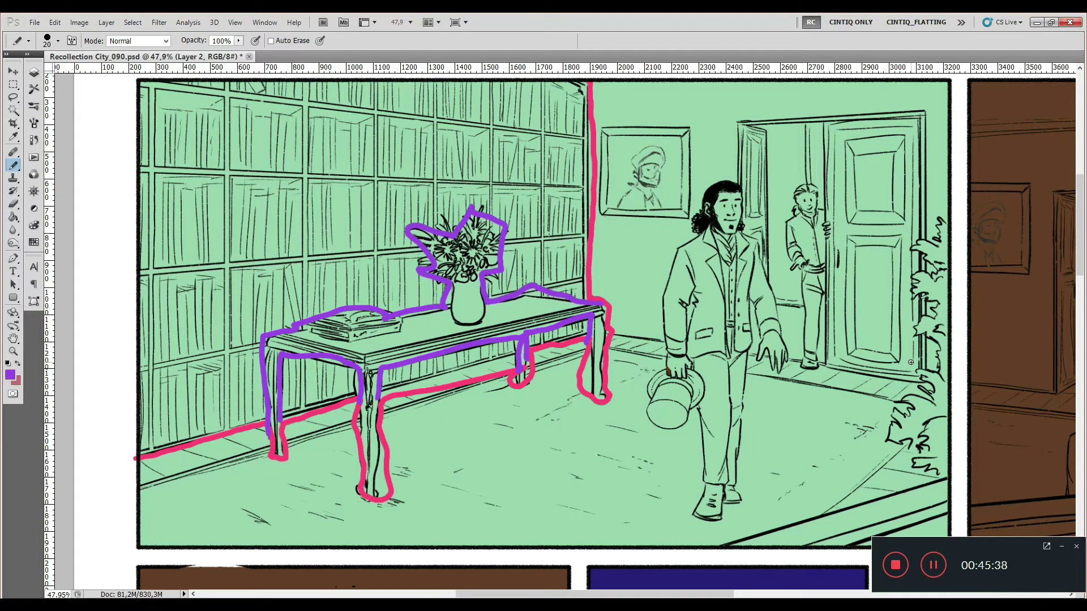
Step: Switch the colour to orange and mark around the bottom of the vase
{"action": "key", "text": "F6"}
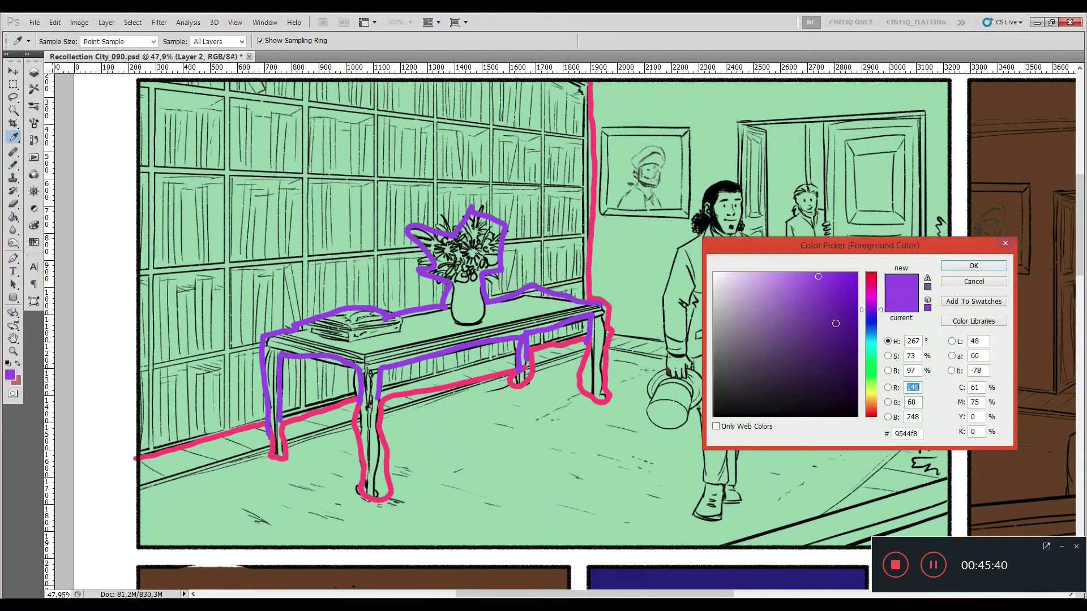
{"action": "left_click_drag", "start_coordinate": [871, 398], "coordinate": [872, 407]}
{"action": "left_click", "coordinate": [985, 265]}
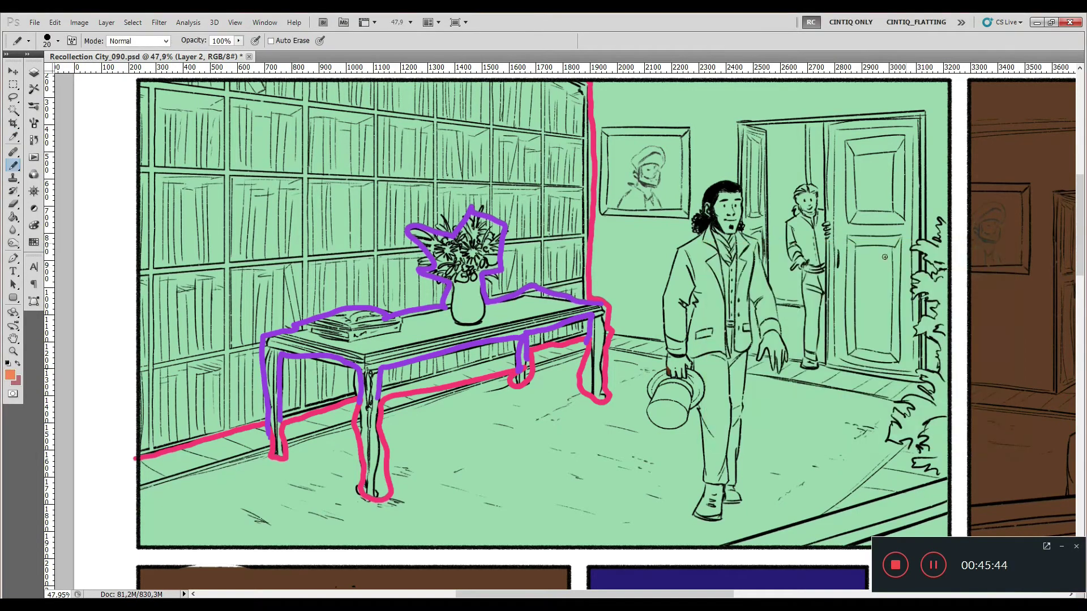
{"action": "mouse_move", "coordinate": [481, 306]}
{"action": "left_mouse_down"}
{"action": "mouse_move", "coordinate": [476, 324]}
{"action": "mouse_move", "coordinate": [445, 291]}
{"action": "mouse_move", "coordinate": [396, 334]}
{"action": "mouse_move", "coordinate": [309, 338]}
{"action": "mouse_move", "coordinate": [300, 314]}
{"action": "left_mouse_up"}
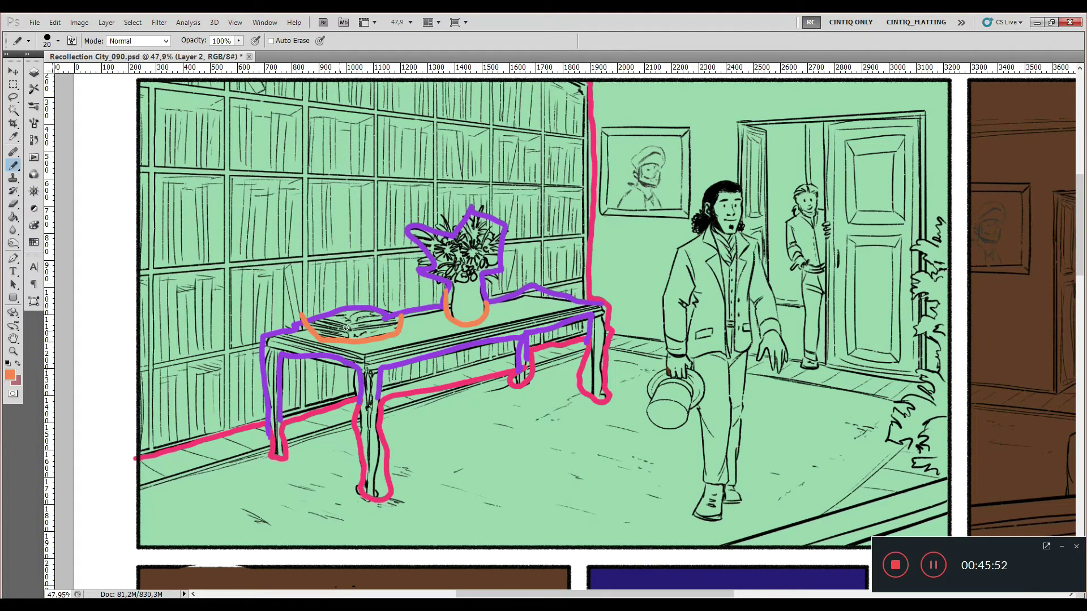
Step: Switch to yellow-green and mark the bouquet base and the top of the book
{"action": "left_click", "coordinate": [10, 374]}
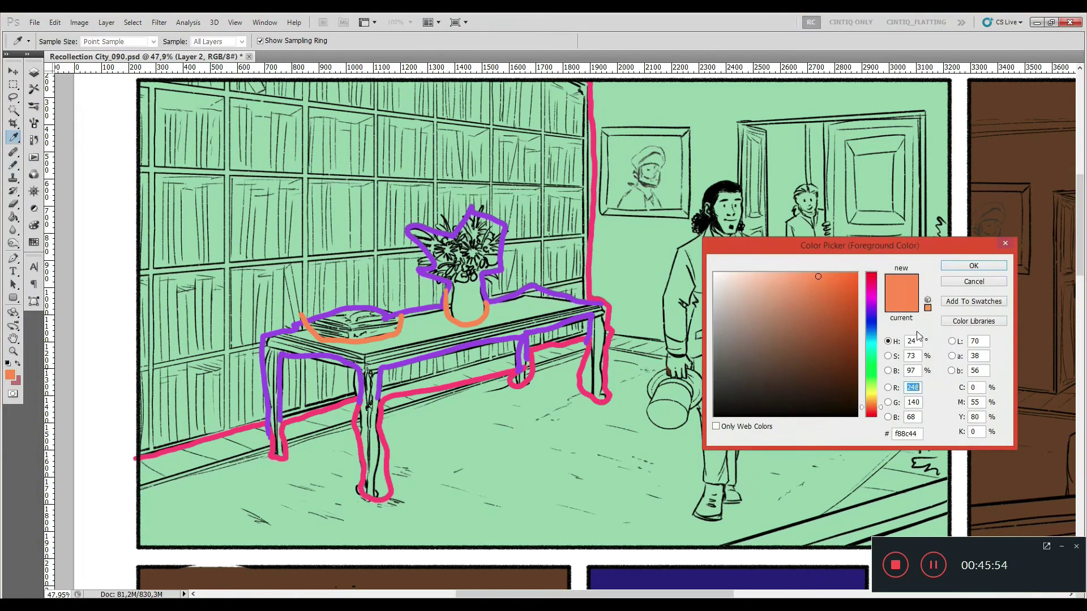
{"action": "left_click", "coordinate": [872, 363]}
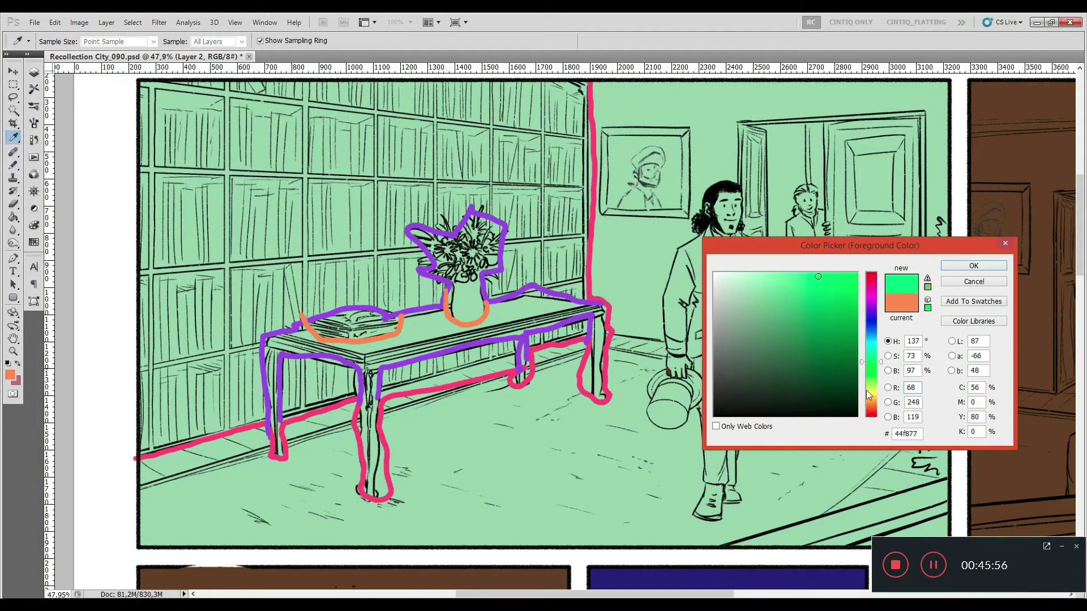
{"action": "left_click", "coordinate": [874, 389]}
{"action": "key", "text": "Return"}
{"action": "left_click_drag", "start_coordinate": [451, 277], "coordinate": [485, 267]}
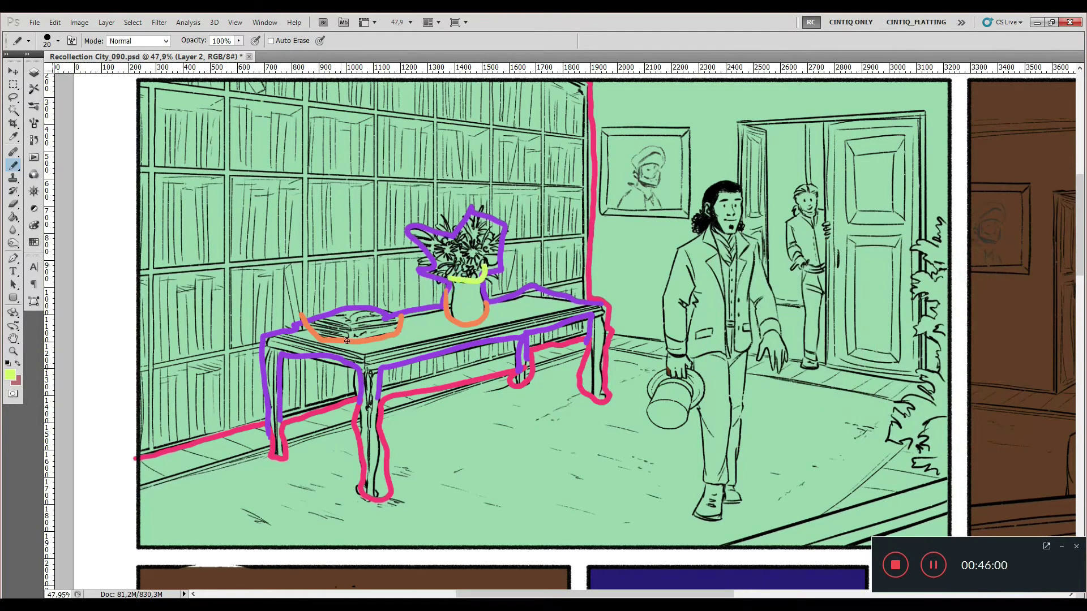
{"action": "mouse_move", "coordinate": [316, 318]}
{"action": "left_mouse_down"}
{"action": "mouse_move", "coordinate": [354, 327]}
{"action": "mouse_move", "coordinate": [395, 315]}
{"action": "left_mouse_up"}
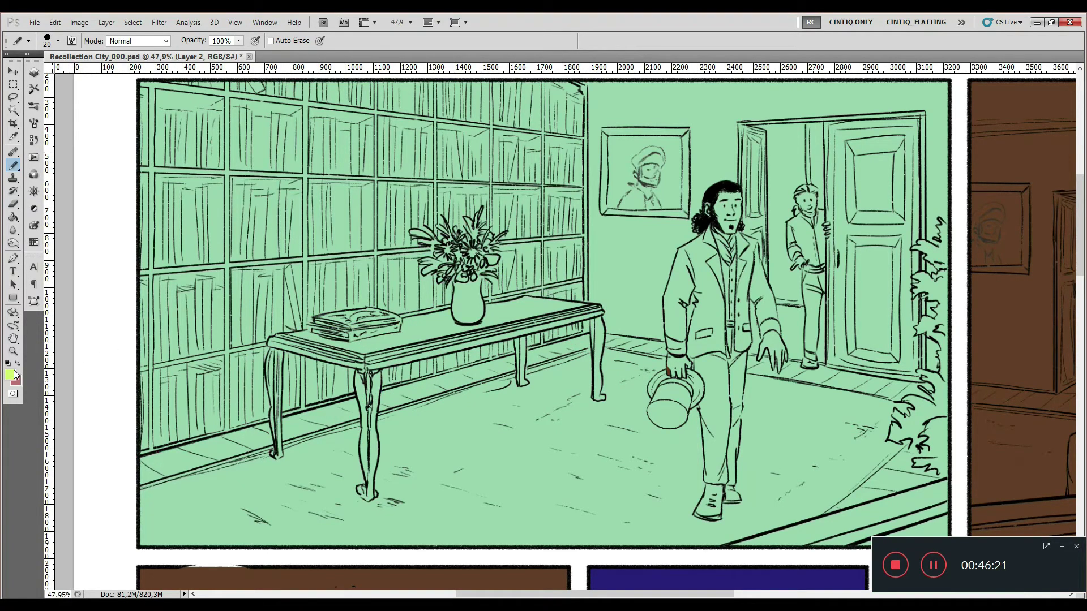
Step: Set the foreground colour to pink and select the Brush tool
{"action": "left_click", "coordinate": [12, 373]}
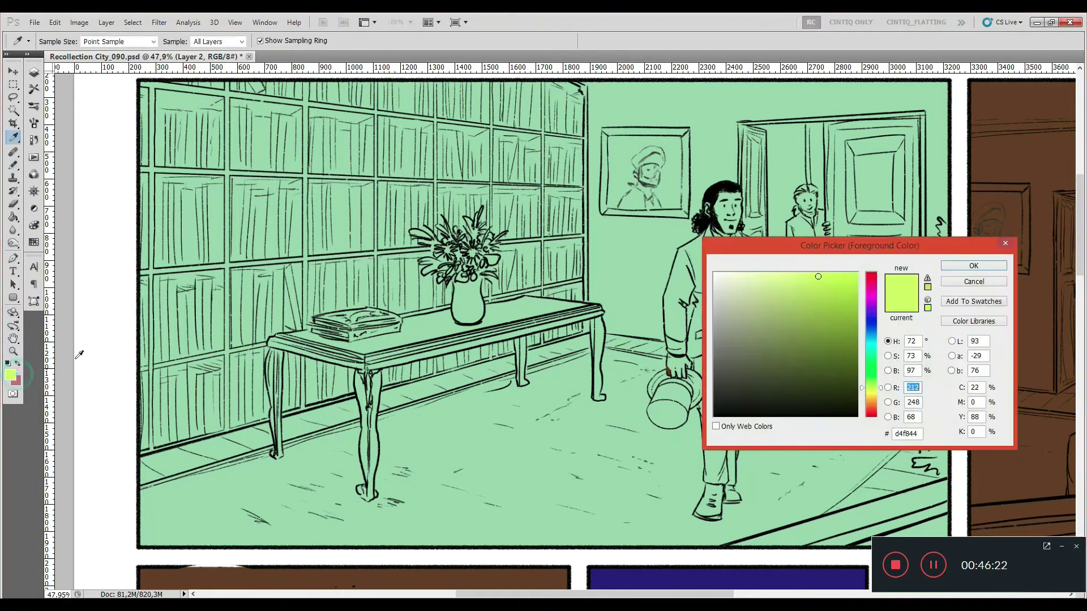
{"action": "left_click", "coordinate": [873, 282]}
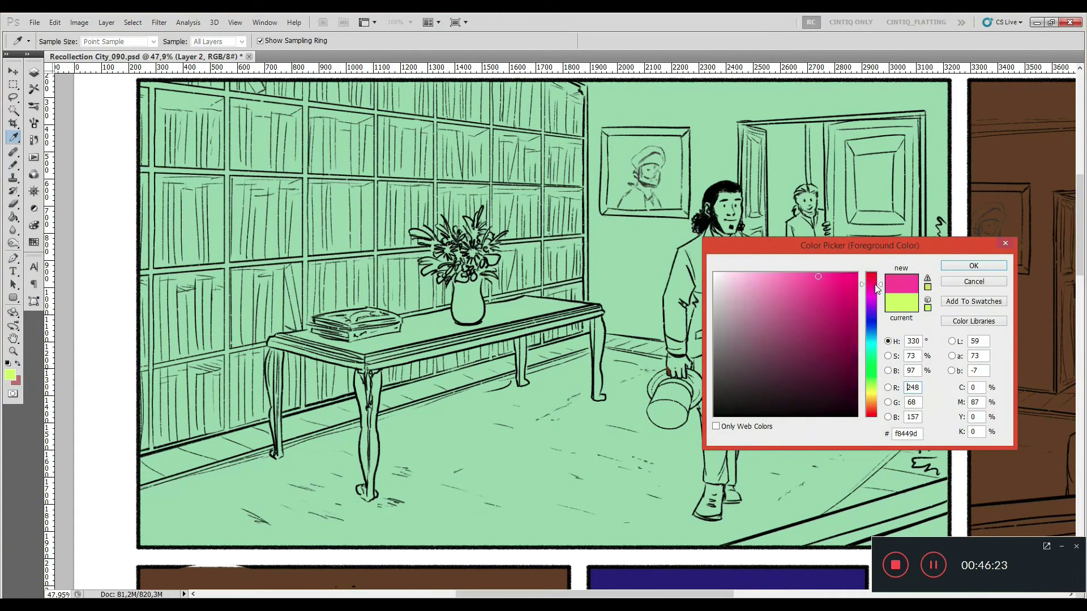
{"action": "left_click", "coordinate": [973, 266]}
{"action": "key", "text": "b"}
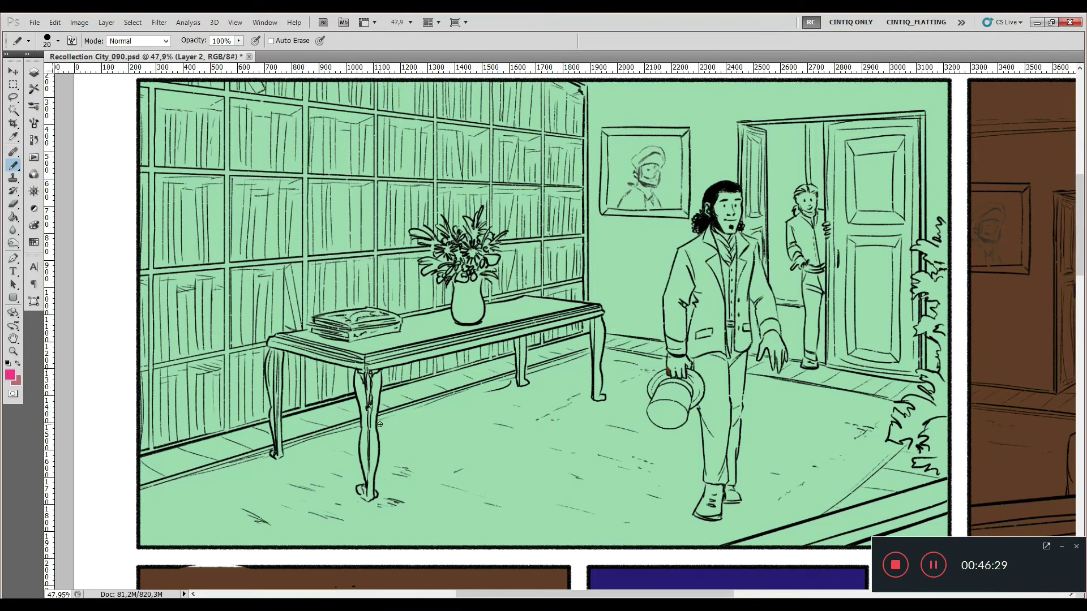
Step: Brush a pink outline along the baseboard, left margin and the gaps between the table legs
{"action": "mouse_move", "coordinate": [139, 457]}
{"action": "left_mouse_down"}
{"action": "mouse_move", "coordinate": [254, 416]}
{"action": "mouse_move", "coordinate": [267, 394]}
{"action": "mouse_move", "coordinate": [265, 342]}
{"action": "mouse_move", "coordinate": [343, 306]}
{"action": "mouse_move", "coordinate": [450, 306]}
{"action": "mouse_move", "coordinate": [453, 281]}
{"action": "mouse_move", "coordinate": [423, 271]}
{"action": "mouse_move", "coordinate": [422, 227]}
{"action": "mouse_move", "coordinate": [500, 227]}
{"action": "mouse_move", "coordinate": [474, 298]}
{"action": "mouse_move", "coordinate": [587, 302]}
{"action": "mouse_move", "coordinate": [590, 86]}
{"action": "mouse_move", "coordinate": [140, 64]}
{"action": "mouse_move", "coordinate": [104, 358]}
{"action": "left_mouse_up"}
{"action": "left_click_drag", "start_coordinate": [116, 407], "coordinate": [129, 435]}
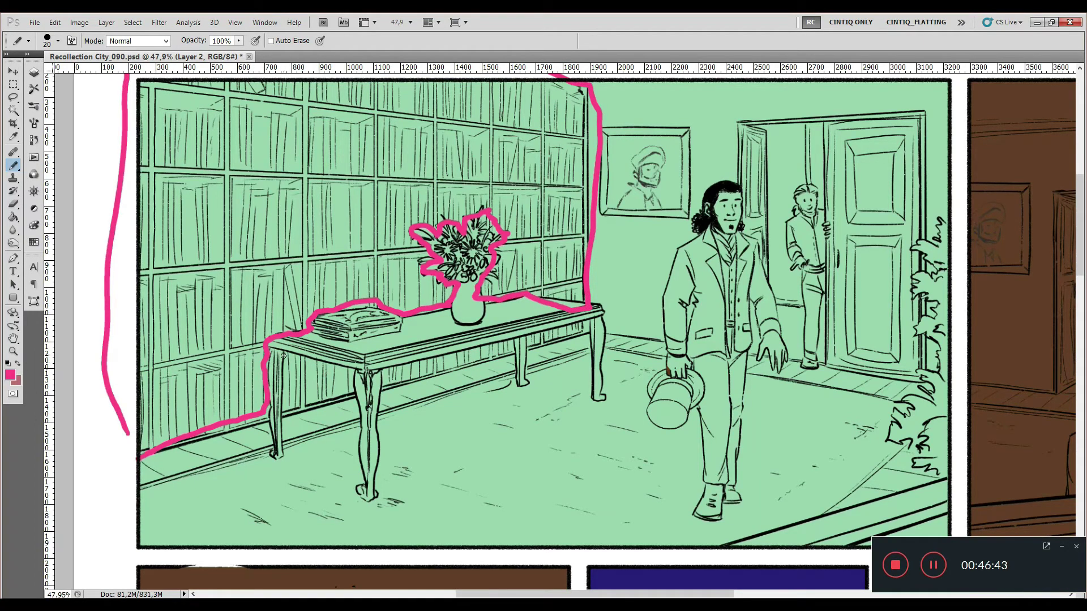
{"action": "mouse_move", "coordinate": [282, 360]}
{"action": "left_mouse_down"}
{"action": "mouse_move", "coordinate": [345, 404]}
{"action": "mouse_move", "coordinate": [354, 392]}
{"action": "mouse_move", "coordinate": [357, 372]}
{"action": "mouse_move", "coordinate": [294, 355]}
{"action": "left_mouse_up"}
{"action": "mouse_move", "coordinate": [386, 387]}
{"action": "left_mouse_down"}
{"action": "mouse_move", "coordinate": [412, 366]}
{"action": "mouse_move", "coordinate": [512, 346]}
{"action": "mouse_move", "coordinate": [383, 392]}
{"action": "left_mouse_up"}
{"action": "left_click_drag", "start_coordinate": [526, 351], "coordinate": [582, 326]}
{"action": "left_click_drag", "start_coordinate": [522, 351], "coordinate": [588, 331]}
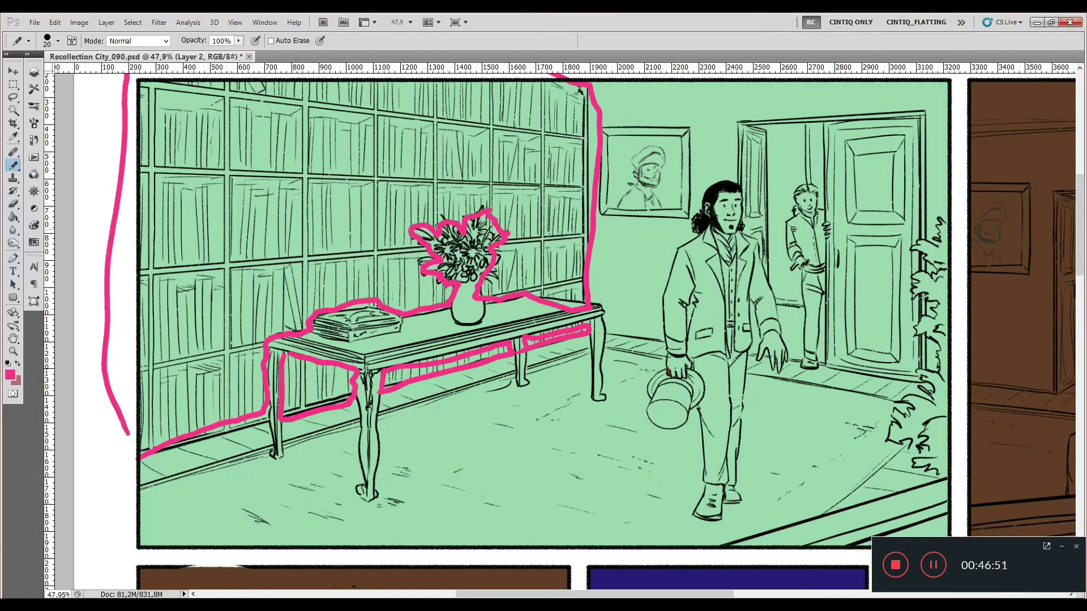
Step: Set the foreground to violet and outline the left, middle front and back table legs
{"action": "left_click", "coordinate": [9, 374]}
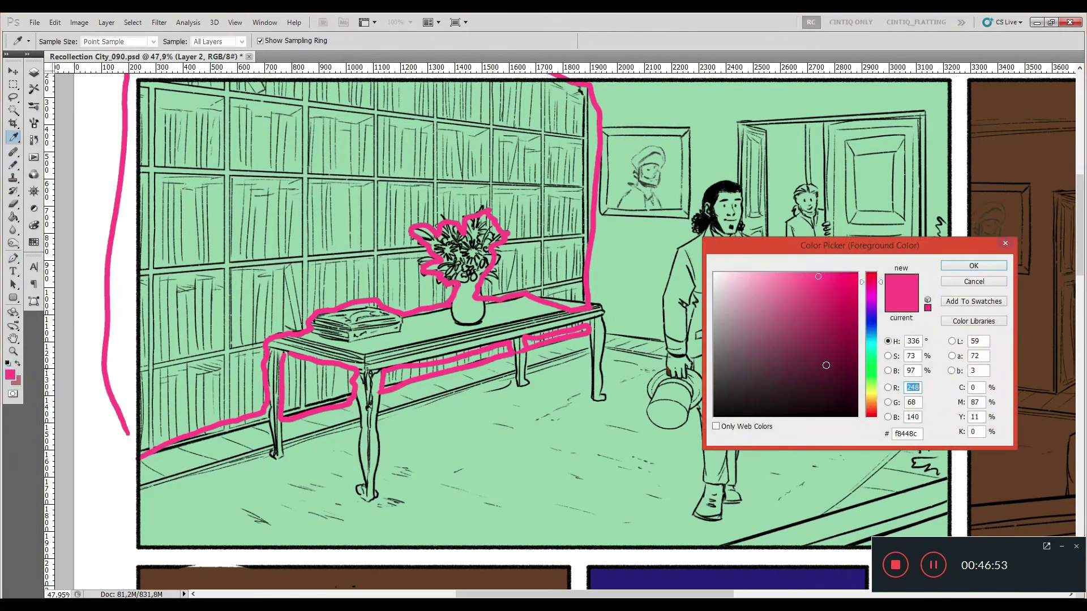
{"action": "left_click_drag", "start_coordinate": [873, 327], "coordinate": [872, 310]}
{"action": "left_click", "coordinate": [973, 265]}
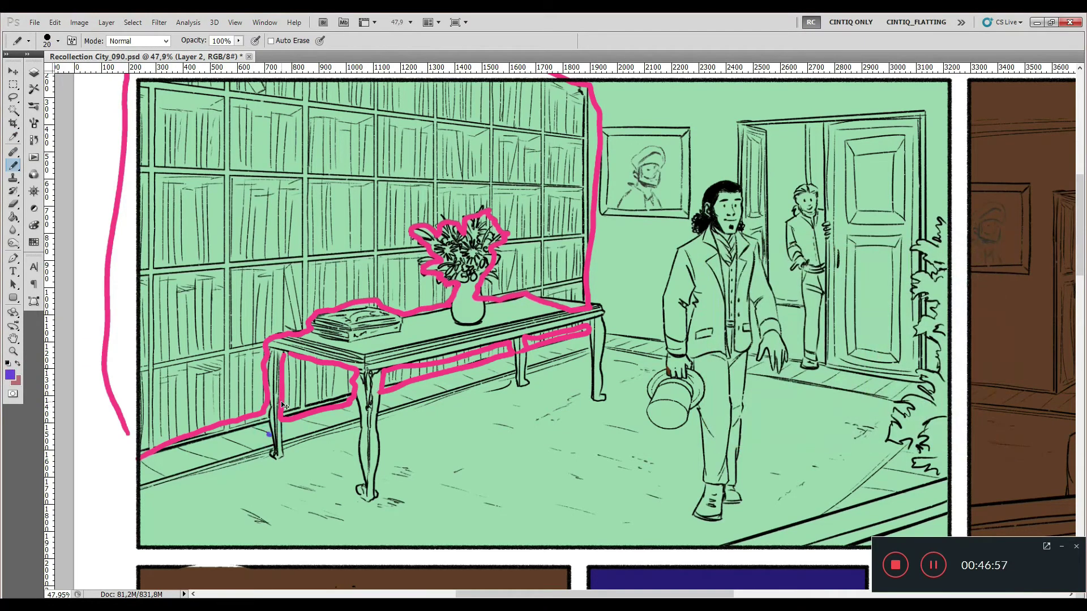
{"action": "mouse_move", "coordinate": [267, 406]}
{"action": "left_mouse_down"}
{"action": "mouse_move", "coordinate": [274, 460]}
{"action": "mouse_move", "coordinate": [283, 419]}
{"action": "left_mouse_up"}
{"action": "mouse_move", "coordinate": [354, 398]}
{"action": "left_mouse_down"}
{"action": "mouse_move", "coordinate": [368, 502]}
{"action": "mouse_move", "coordinate": [383, 396]}
{"action": "left_mouse_up"}
{"action": "left_click_drag", "start_coordinate": [516, 360], "coordinate": [529, 353]}
Step: Outline the right front leg in violet, redoing the stroke, then set the foreground to cyan
{"action": "mouse_move", "coordinate": [590, 331]}
{"action": "left_mouse_down"}
{"action": "mouse_move", "coordinate": [597, 397]}
{"action": "mouse_move", "coordinate": [605, 394]}
{"action": "mouse_move", "coordinate": [601, 311]}
{"action": "mouse_move", "coordinate": [551, 214]}
{"action": "mouse_move", "coordinate": [304, 228]}
{"action": "mouse_move", "coordinate": [219, 412]}
{"action": "left_mouse_up"}
{"action": "key", "text": "ctrl+z"}
{"action": "mouse_move", "coordinate": [590, 332]}
{"action": "left_mouse_down"}
{"action": "mouse_move", "coordinate": [597, 401]}
{"action": "mouse_move", "coordinate": [603, 329]}
{"action": "mouse_move", "coordinate": [587, 306]}
{"action": "left_mouse_up"}
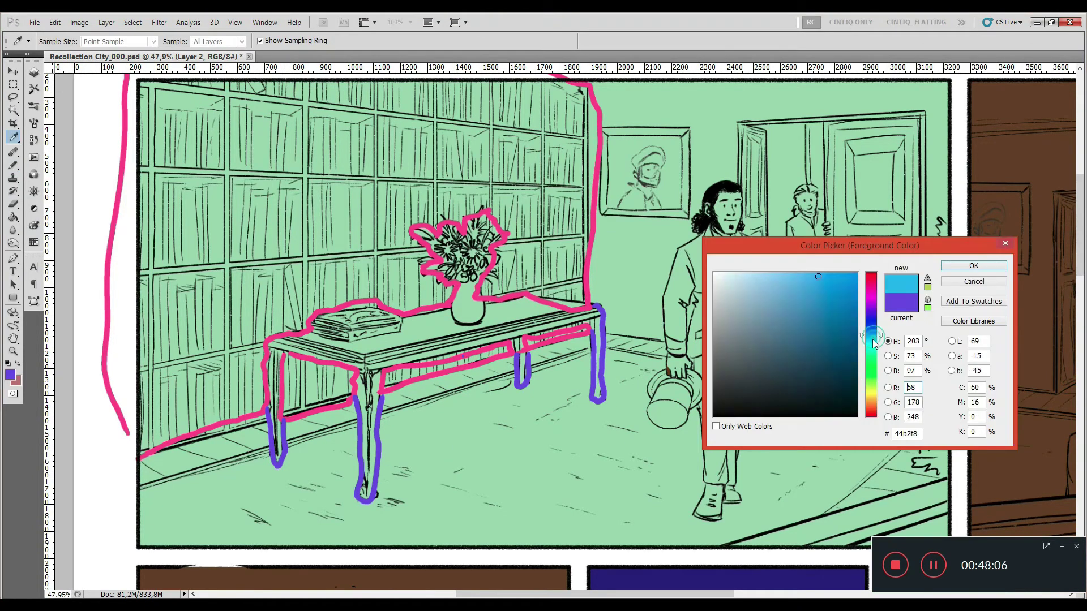
{"action": "left_click", "coordinate": [870, 337]}
{"action": "left_click", "coordinate": [962, 270]}
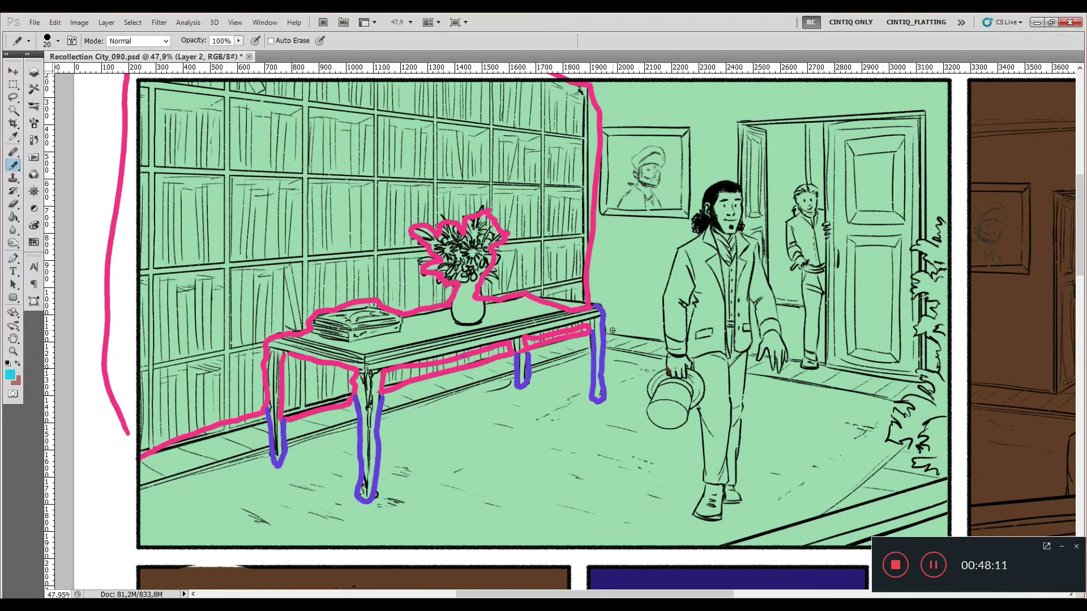
Step: Trace the floor edge, man and back wall's left edge in cyan, then start the plant in yellow-green
{"action": "mouse_move", "coordinate": [612, 331]}
{"action": "left_mouse_down"}
{"action": "mouse_move", "coordinate": [664, 348]}
{"action": "mouse_move", "coordinate": [667, 291]}
{"action": "mouse_move", "coordinate": [709, 198]}
{"action": "mouse_move", "coordinate": [740, 188]}
{"action": "mouse_move", "coordinate": [736, 227]}
{"action": "mouse_move", "coordinate": [756, 242]}
{"action": "mouse_move", "coordinate": [778, 356]}
{"action": "mouse_move", "coordinate": [767, 361]}
{"action": "mouse_move", "coordinate": [758, 308]}
{"action": "mouse_move", "coordinate": [748, 357]}
{"action": "mouse_move", "coordinate": [914, 385]}
{"action": "mouse_move", "coordinate": [918, 368]}
{"action": "mouse_move", "coordinate": [939, 369]}
{"action": "mouse_move", "coordinate": [936, 336]}
{"action": "mouse_move", "coordinate": [919, 332]}
{"action": "mouse_move", "coordinate": [935, 305]}
{"action": "mouse_move", "coordinate": [917, 299]}
{"action": "mouse_move", "coordinate": [915, 281]}
{"action": "mouse_move", "coordinate": [935, 274]}
{"action": "mouse_move", "coordinate": [911, 244]}
{"action": "mouse_move", "coordinate": [937, 240]}
{"action": "mouse_move", "coordinate": [943, 219]}
{"action": "mouse_move", "coordinate": [953, 225]}
{"action": "mouse_move", "coordinate": [983, 123]}
{"action": "mouse_move", "coordinate": [972, 86]}
{"action": "mouse_move", "coordinate": [934, 74]}
{"action": "left_mouse_up"}
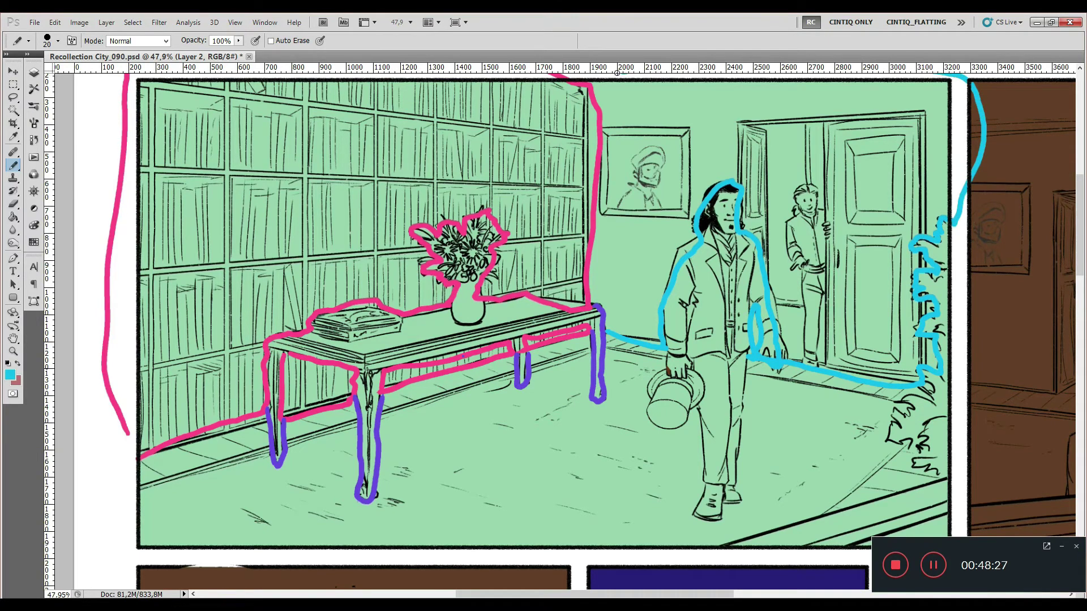
{"action": "mouse_move", "coordinate": [614, 72]}
{"action": "left_mouse_down"}
{"action": "mouse_move", "coordinate": [596, 84]}
{"action": "mouse_move", "coordinate": [577, 128]}
{"action": "mouse_move", "coordinate": [573, 257]}
{"action": "left_mouse_up"}
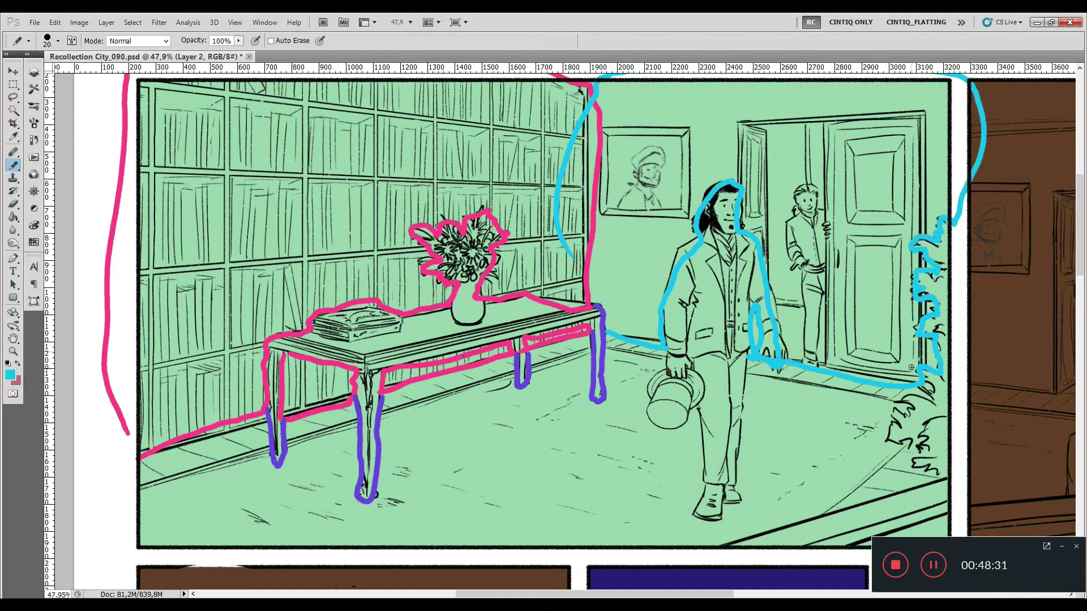
{"action": "left_click", "coordinate": [10, 375]}
{"action": "left_click", "coordinate": [874, 392]}
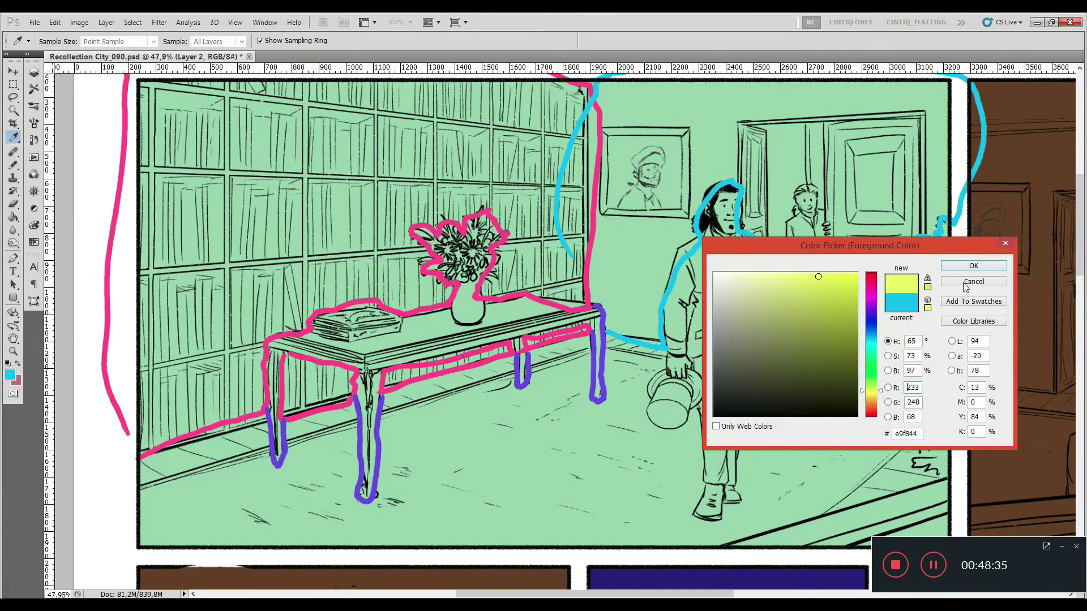
{"action": "left_click", "coordinate": [971, 267]}
{"action": "mouse_move", "coordinate": [932, 386]}
{"action": "left_mouse_down"}
{"action": "mouse_move", "coordinate": [894, 415]}
{"action": "mouse_move", "coordinate": [889, 438]}
{"action": "mouse_move", "coordinate": [913, 439]}
{"action": "mouse_move", "coordinate": [916, 467]}
{"action": "mouse_move", "coordinate": [940, 480]}
{"action": "mouse_move", "coordinate": [725, 555]}
{"action": "mouse_move", "coordinate": [861, 559]}
{"action": "mouse_move", "coordinate": [943, 538]}
{"action": "mouse_move", "coordinate": [957, 339]}
{"action": "left_mouse_up"}
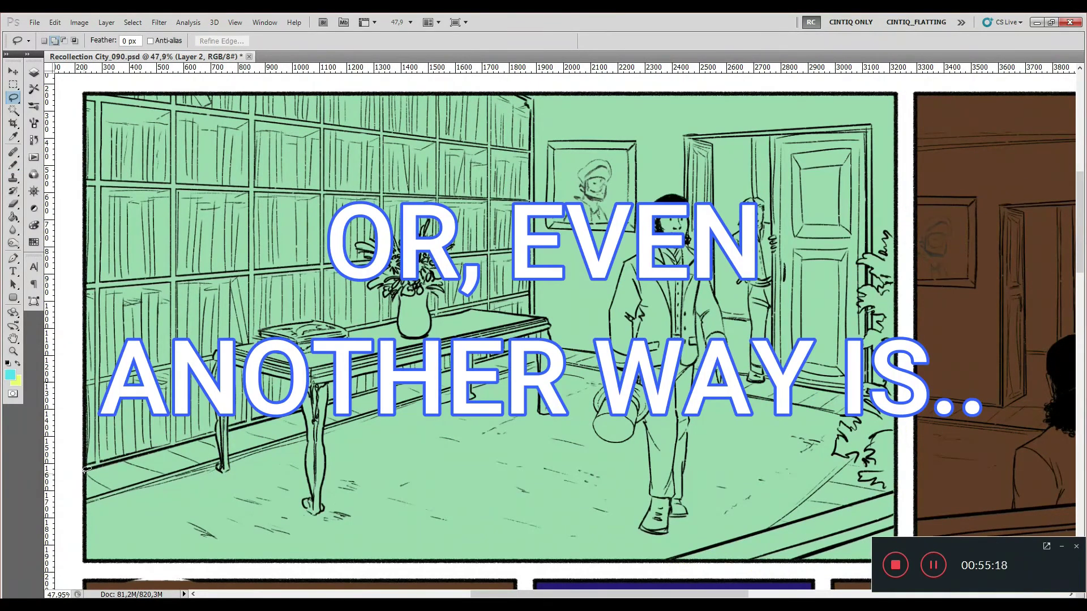
Step: Lasso the back wall and bookshelves, fill them cyan, and deselect
{"action": "mouse_move", "coordinate": [83, 468]}
{"action": "left_mouse_down"}
{"action": "mouse_move", "coordinate": [165, 430]}
{"action": "mouse_move", "coordinate": [214, 429]}
{"action": "mouse_move", "coordinate": [216, 348]}
{"action": "left_mouse_up"}
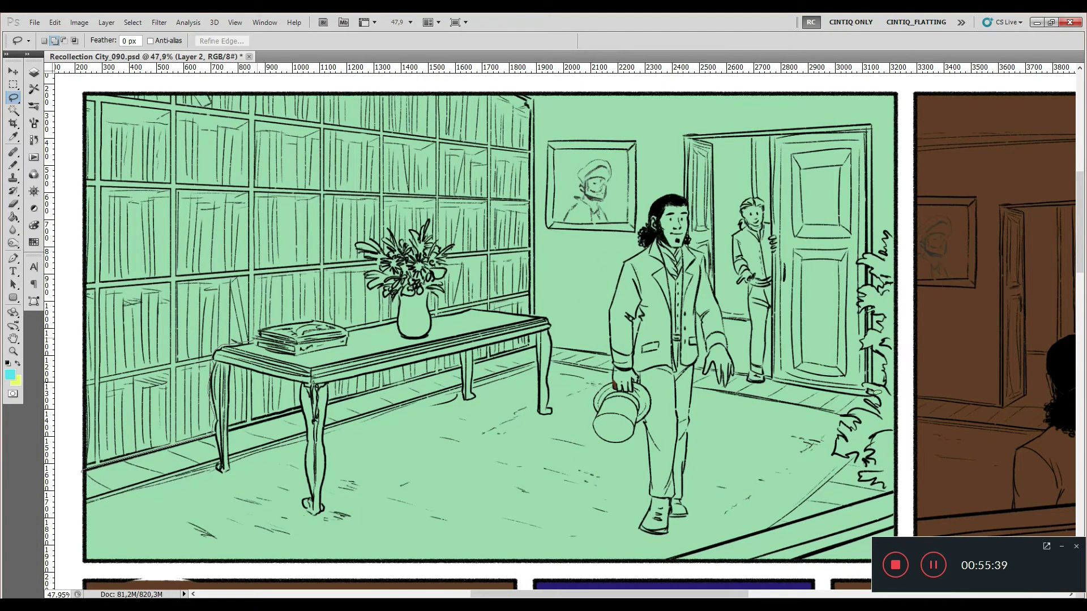
{"action": "mouse_move", "coordinate": [921, 78]}
{"action": "left_mouse_down"}
{"action": "mouse_move", "coordinate": [71, 272]}
{"action": "mouse_move", "coordinate": [82, 495]}
{"action": "mouse_move", "coordinate": [73, 464]}
{"action": "left_mouse_up"}
{"action": "key", "text": "g"}
{"action": "left_click", "coordinate": [240, 343]}
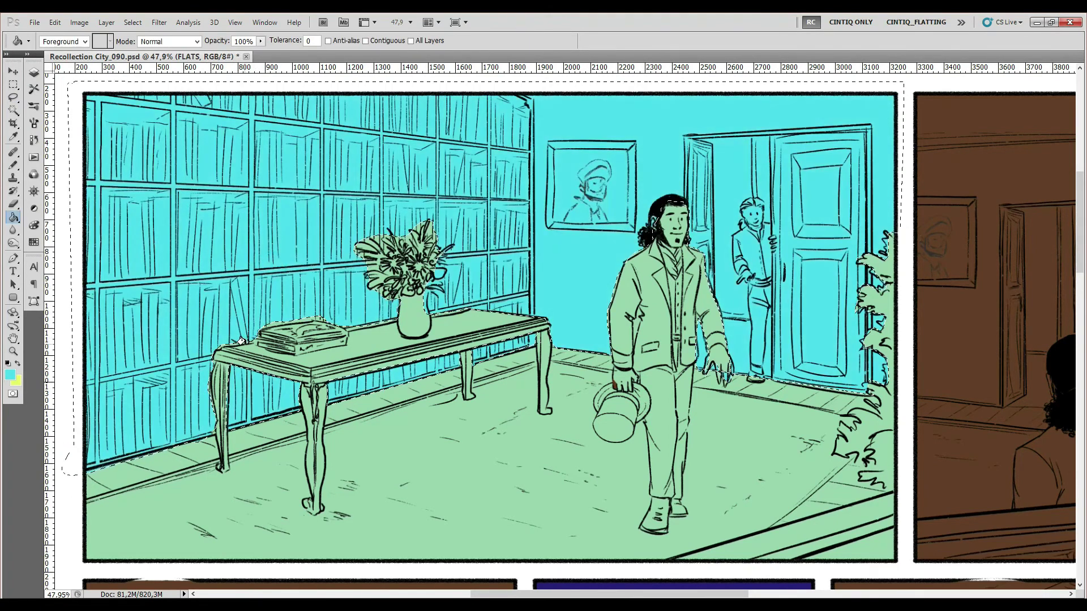
{"action": "key", "text": "ctrl+d"}
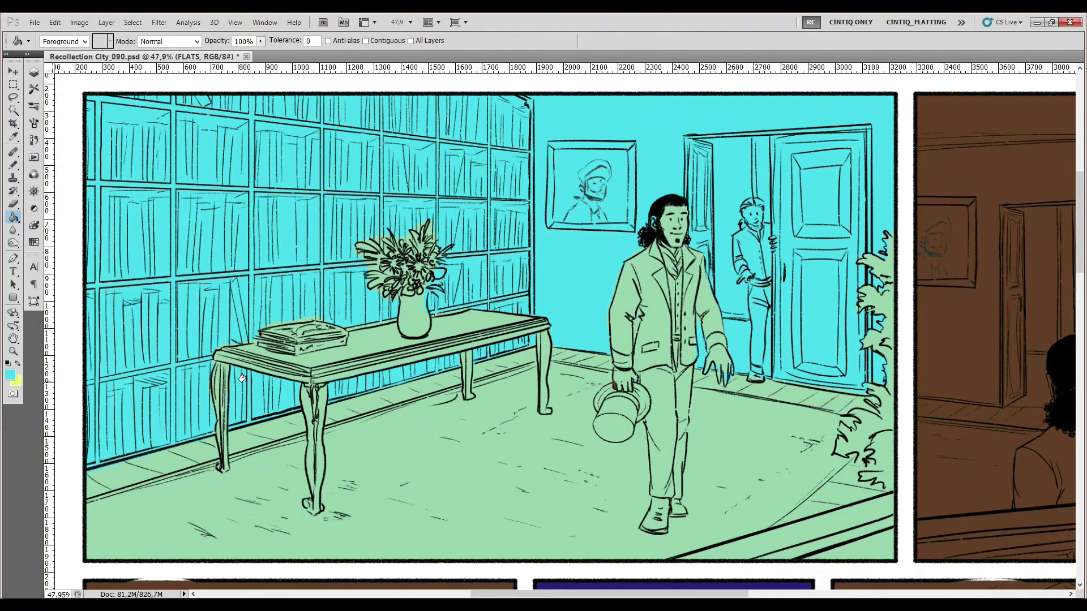
{"action": "key", "text": "l"}
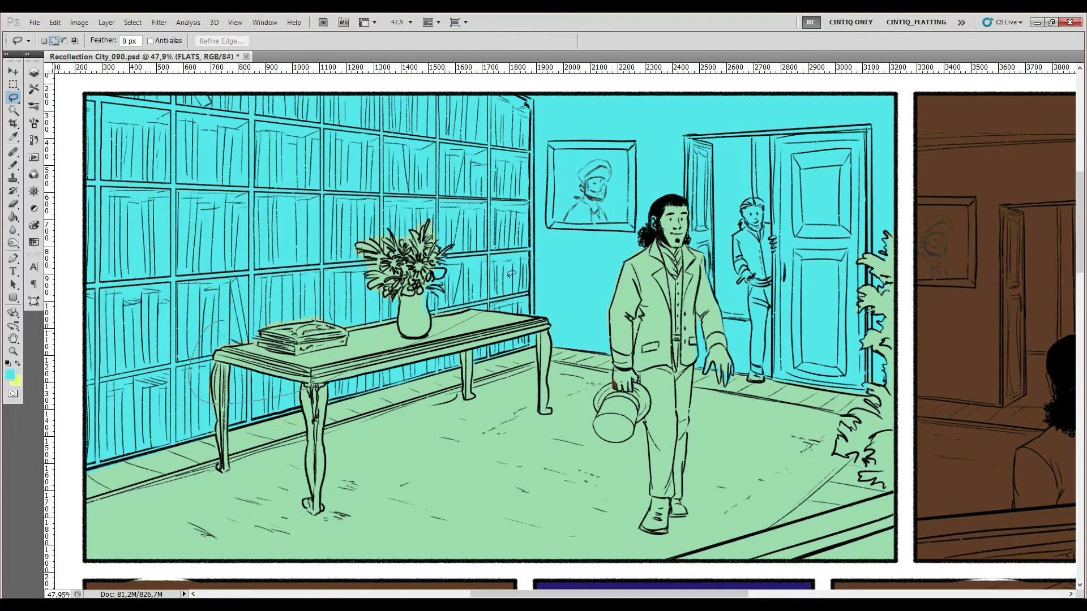
Step: On the FLATS layer, brush pink strokes around the table, man and plant, then undo them
{"action": "key", "text": "b"}
{"action": "left_click", "coordinate": [34, 72]}
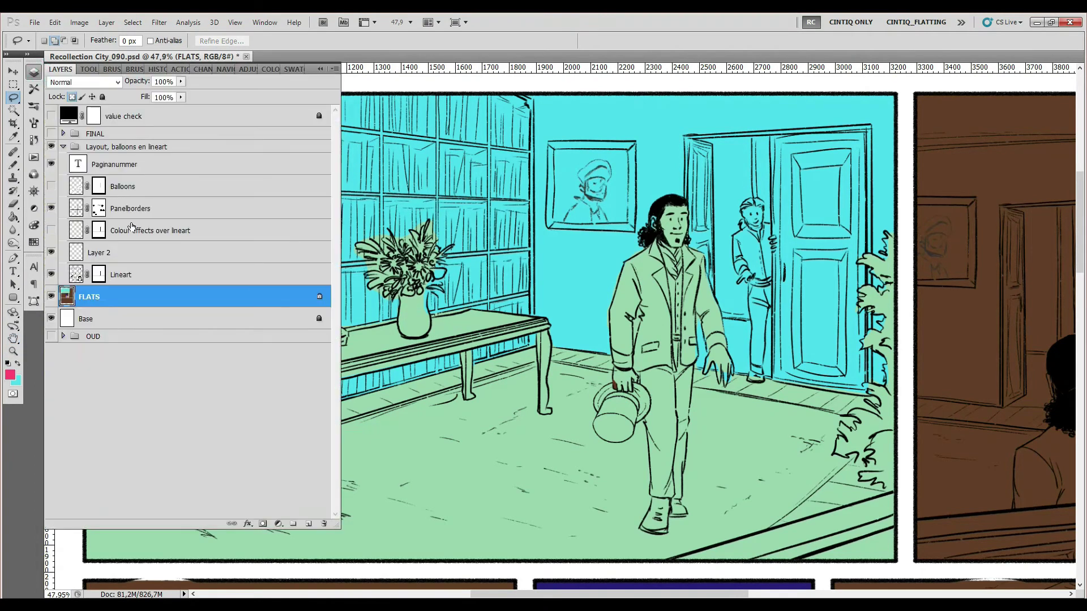
{"action": "left_click", "coordinate": [139, 257]}
{"action": "mouse_move", "coordinate": [216, 433]}
{"action": "left_mouse_down"}
{"action": "mouse_move", "coordinate": [209, 353]}
{"action": "mouse_move", "coordinate": [396, 240]}
{"action": "mouse_move", "coordinate": [546, 317]}
{"action": "mouse_move", "coordinate": [406, 379]}
{"action": "mouse_move", "coordinate": [260, 412]}
{"action": "left_mouse_up"}
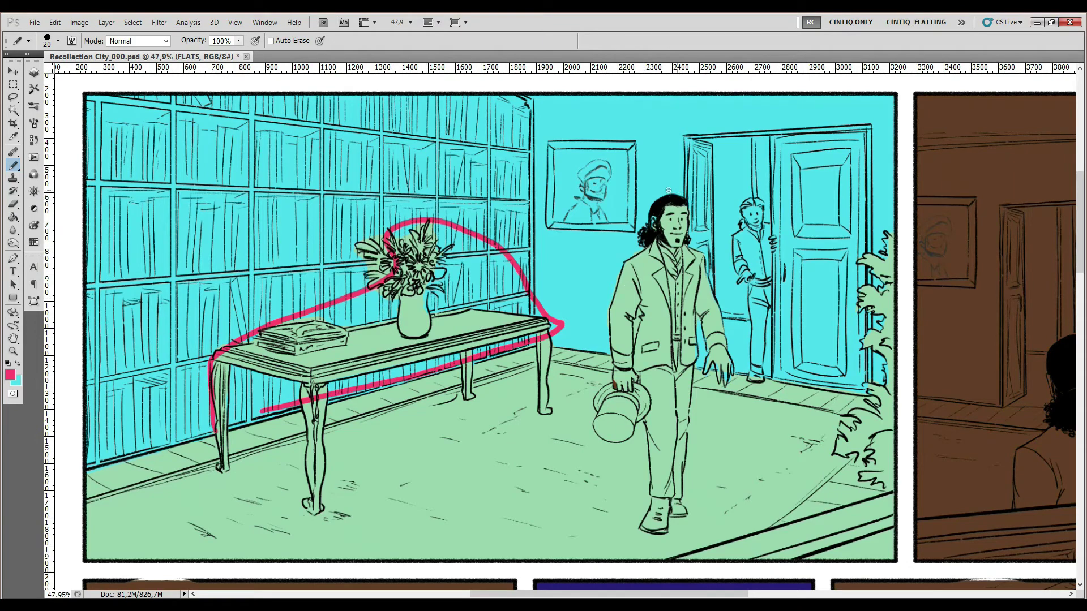
{"action": "mouse_move", "coordinate": [675, 189]}
{"action": "left_mouse_down"}
{"action": "mouse_move", "coordinate": [600, 356]}
{"action": "mouse_move", "coordinate": [742, 317]}
{"action": "mouse_move", "coordinate": [673, 161]}
{"action": "left_mouse_up"}
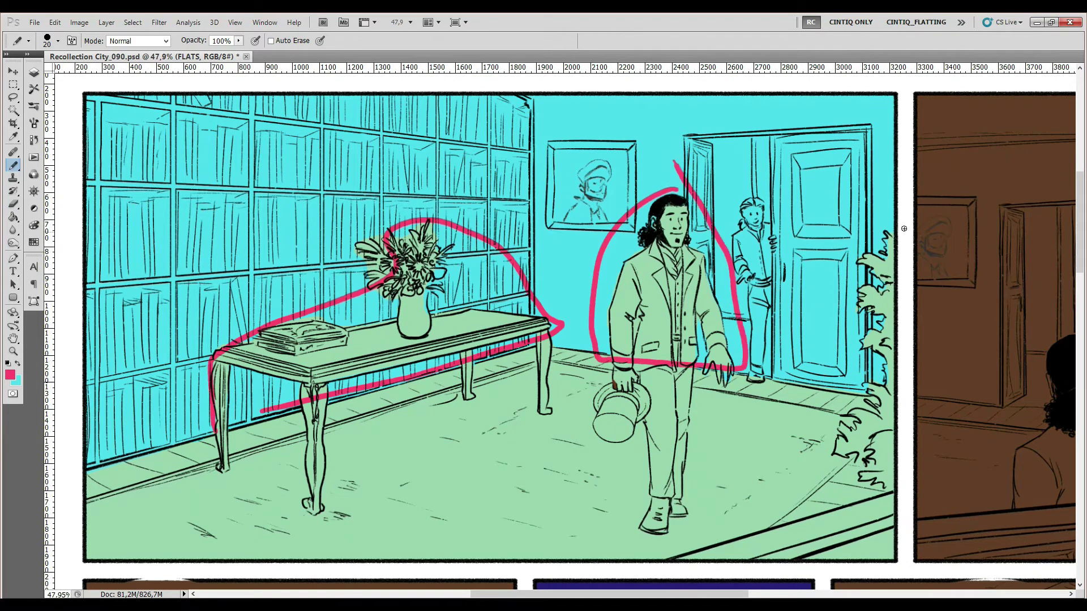
{"action": "mouse_move", "coordinate": [902, 221]}
{"action": "left_mouse_down"}
{"action": "mouse_move", "coordinate": [837, 328]}
{"action": "mouse_move", "coordinate": [849, 369]}
{"action": "mouse_move", "coordinate": [892, 393]}
{"action": "left_mouse_up"}
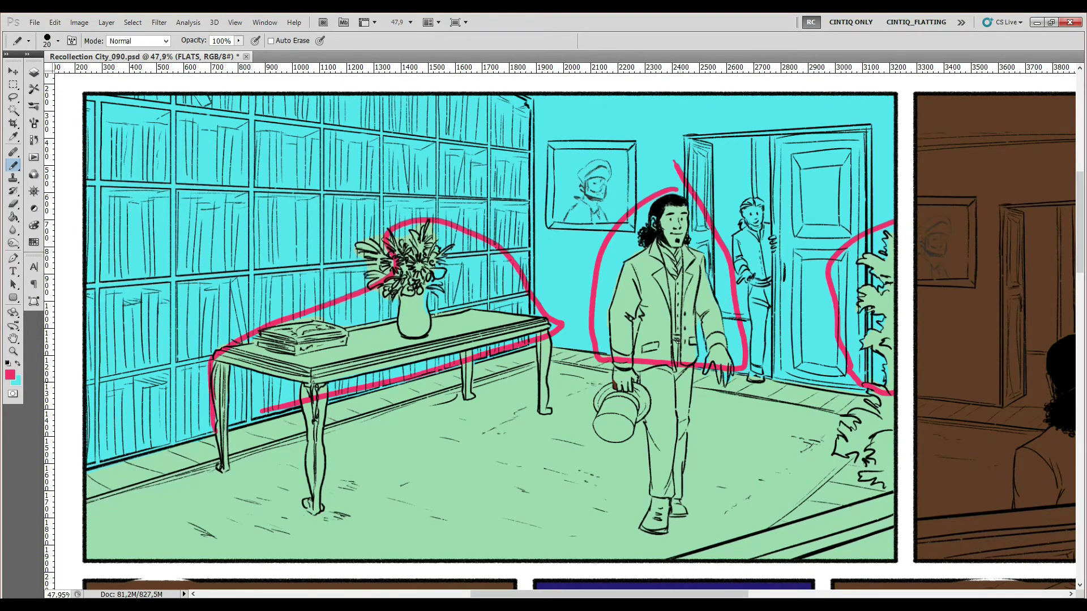
{"action": "key", "text": "ctrl+alt+z"}
{"action": "key", "text": "ctrl+alt+z"}
{"action": "key", "text": "ctrl+alt+z"}
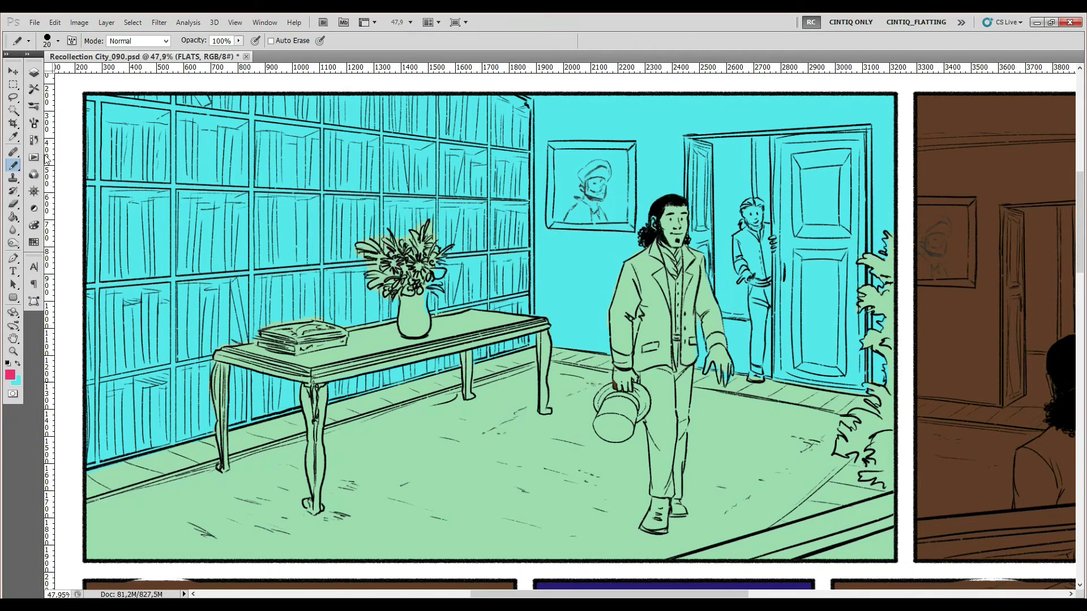
Step: Lasso the table and vase and fill them pink, redoing a partial fill, then deselect
{"action": "left_click", "coordinate": [16, 99]}
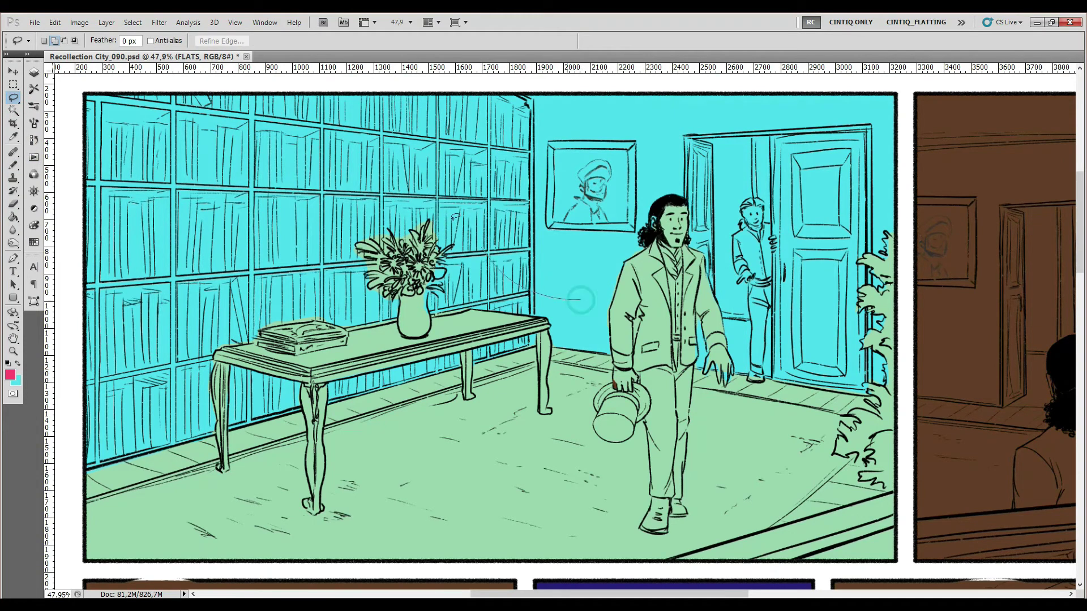
{"action": "mouse_move", "coordinate": [580, 299]}
{"action": "left_mouse_down"}
{"action": "mouse_move", "coordinate": [174, 297]}
{"action": "mouse_move", "coordinate": [186, 421]}
{"action": "left_mouse_up"}
{"action": "left_click_drag", "start_coordinate": [229, 458], "coordinate": [228, 422]}
{"action": "left_click_drag", "start_coordinate": [475, 395], "coordinate": [476, 355]}
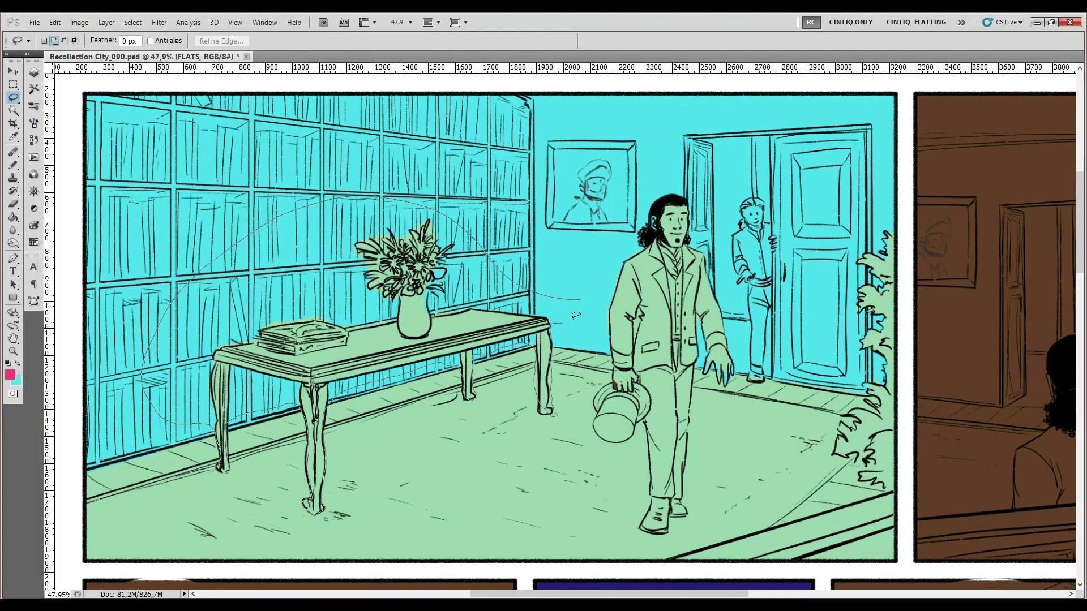
{"action": "left_click_drag", "start_coordinate": [588, 295], "coordinate": [577, 314]}
{"action": "key", "text": "g"}
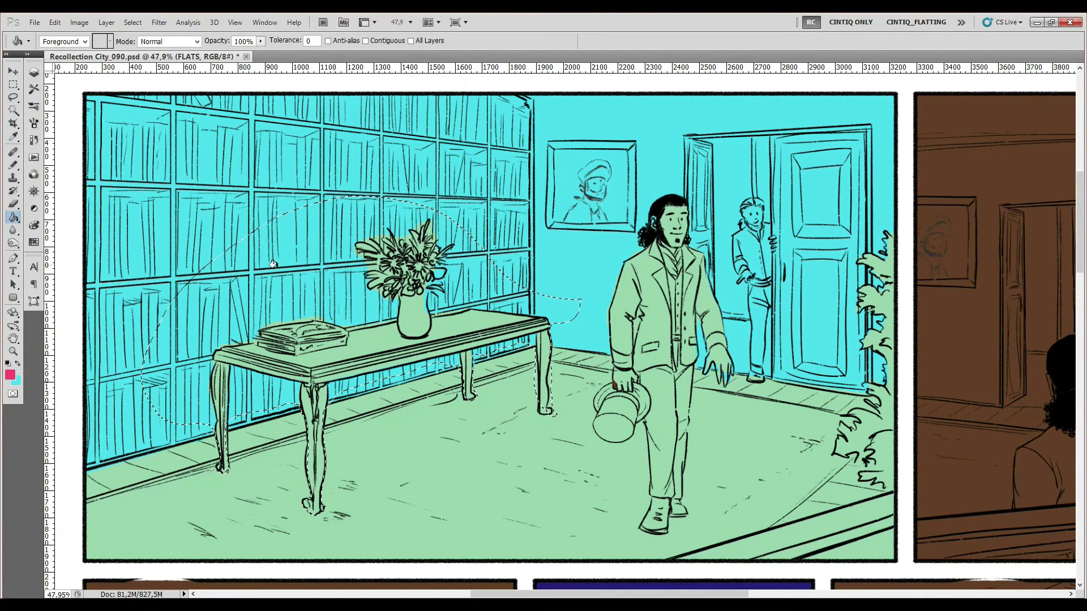
{"action": "left_click", "coordinate": [368, 346]}
{"action": "key", "text": "ctrl+z"}
{"action": "left_click", "coordinate": [366, 345]}
{"action": "key", "text": "ctrl+d"}
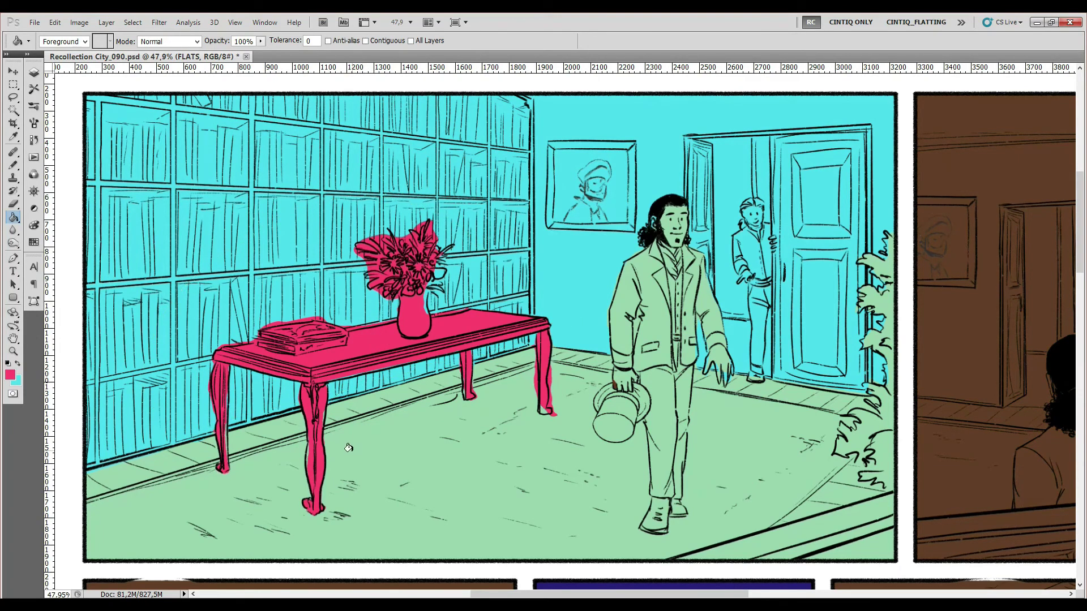
Step: Lasso around the standing man, from his hat down to his shoes
{"action": "key", "text": "l"}
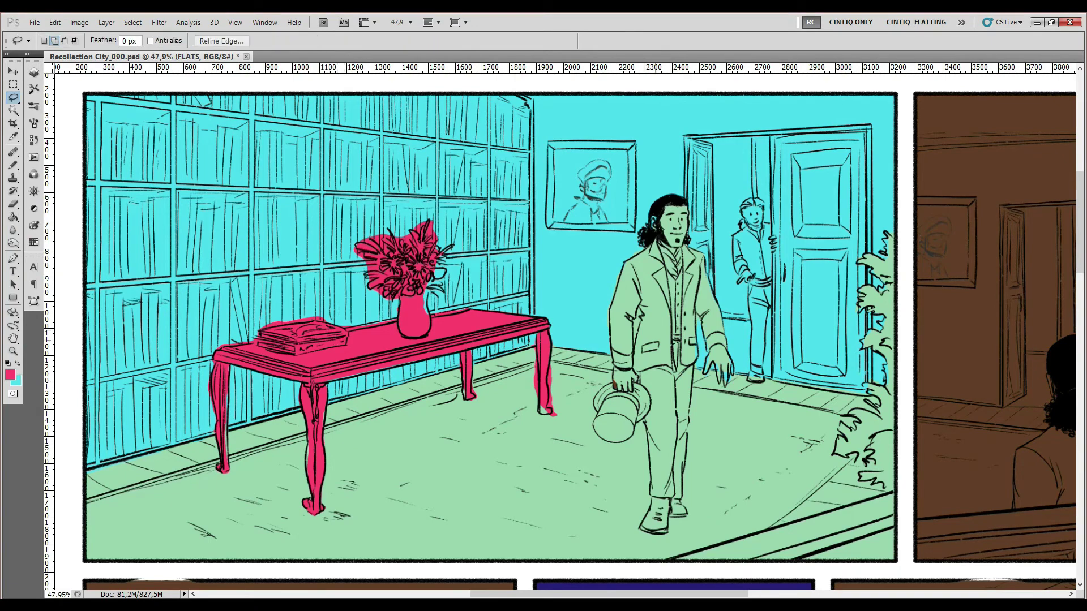
{"action": "mouse_move", "coordinate": [652, 167]}
{"action": "left_mouse_down"}
{"action": "mouse_move", "coordinate": [590, 246]}
{"action": "mouse_move", "coordinate": [605, 347]}
{"action": "left_mouse_up"}
{"action": "left_click_drag", "start_coordinate": [666, 514], "coordinate": [686, 507]}
{"action": "left_click_drag", "start_coordinate": [685, 450], "coordinate": [696, 372]}
{"action": "mouse_move", "coordinate": [741, 340]}
{"action": "left_mouse_down"}
{"action": "mouse_move", "coordinate": [705, 233]}
{"action": "mouse_move", "coordinate": [659, 158]}
{"action": "left_mouse_up"}
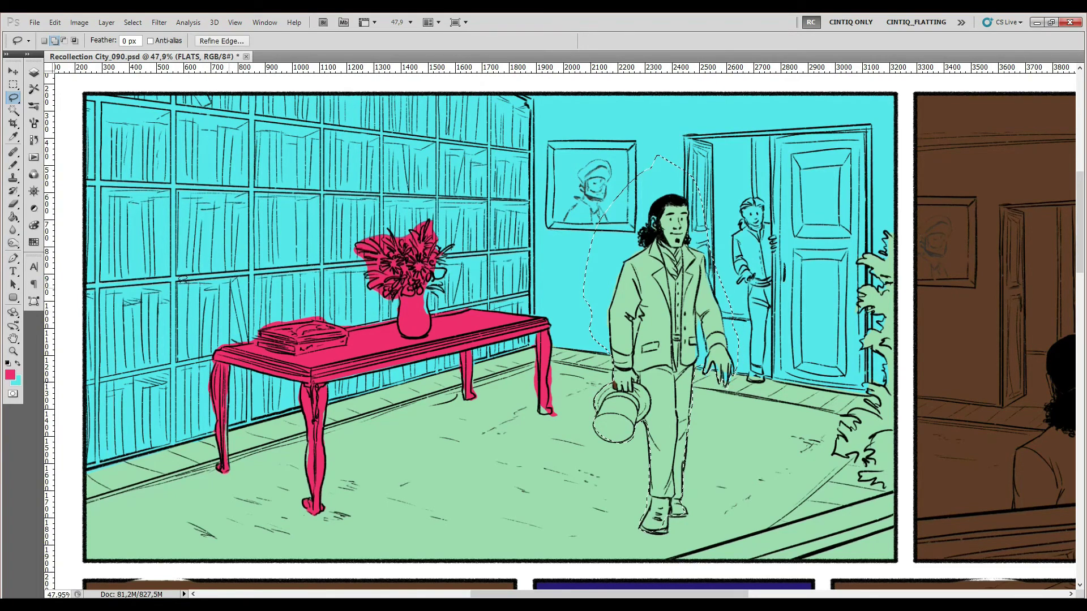
Step: Fill the man's selection with a yellow-green foreground colour, then deselect
{"action": "left_click", "coordinate": [18, 364]}
{"action": "left_click", "coordinate": [10, 375]}
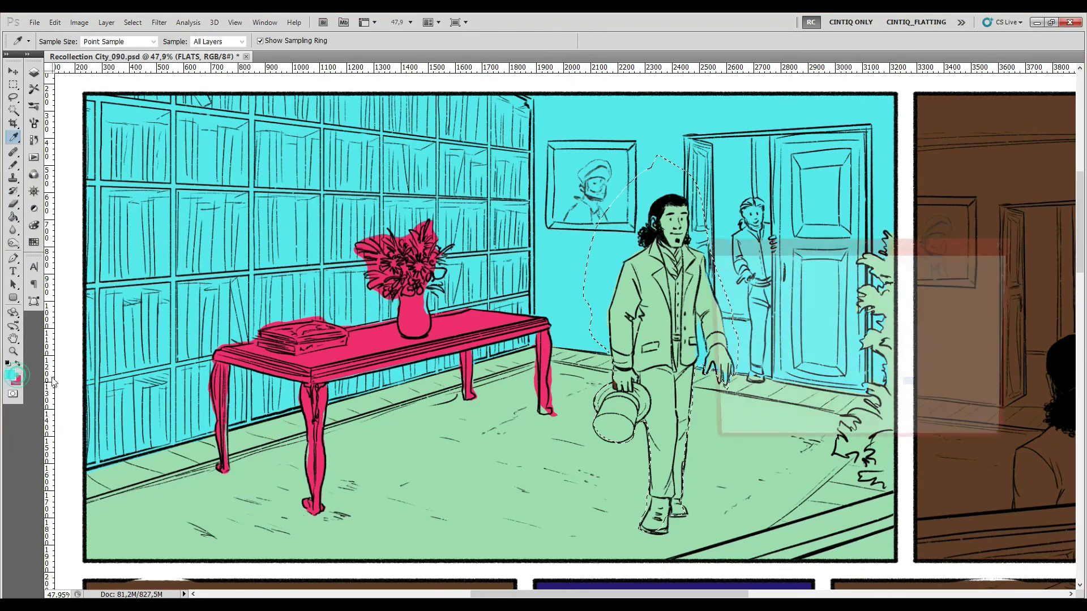
{"action": "left_click", "coordinate": [871, 390]}
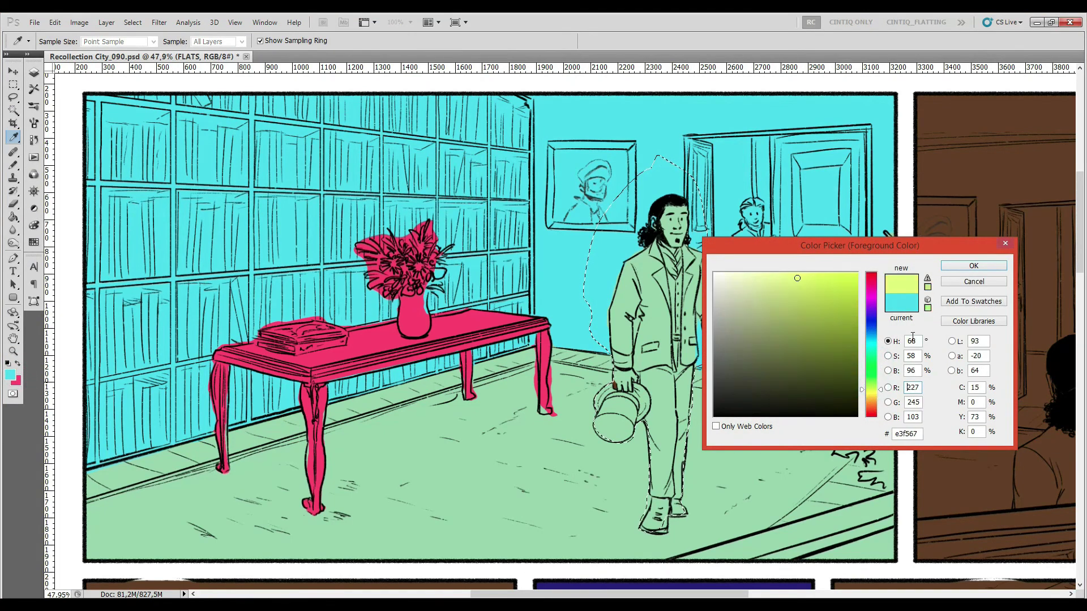
{"action": "left_click", "coordinate": [975, 263]}
{"action": "key", "text": "g"}
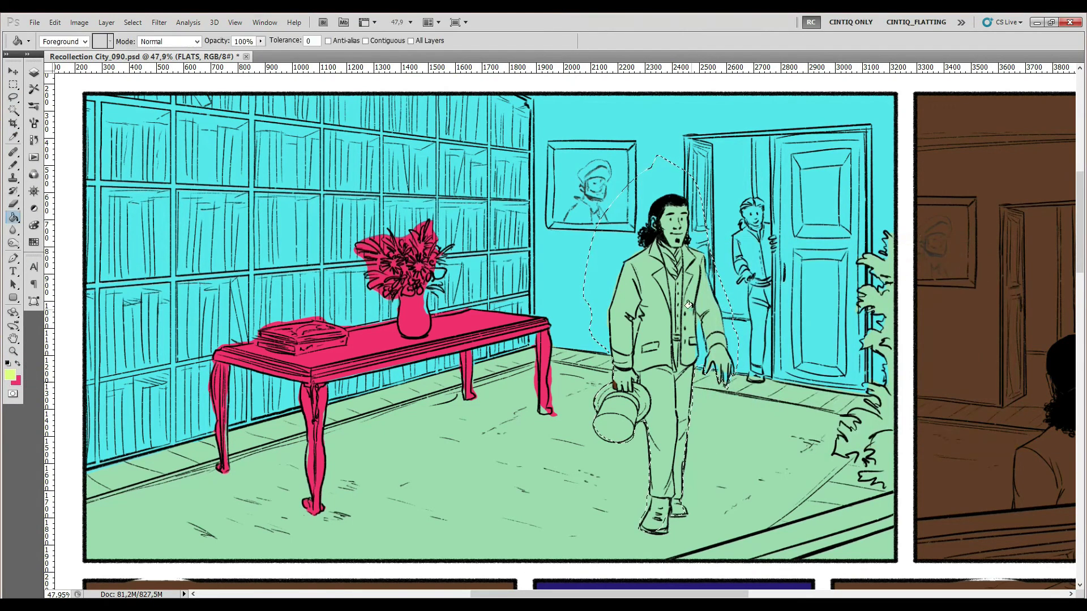
{"action": "left_click", "coordinate": [680, 339]}
{"action": "key", "text": "ctrl+d"}
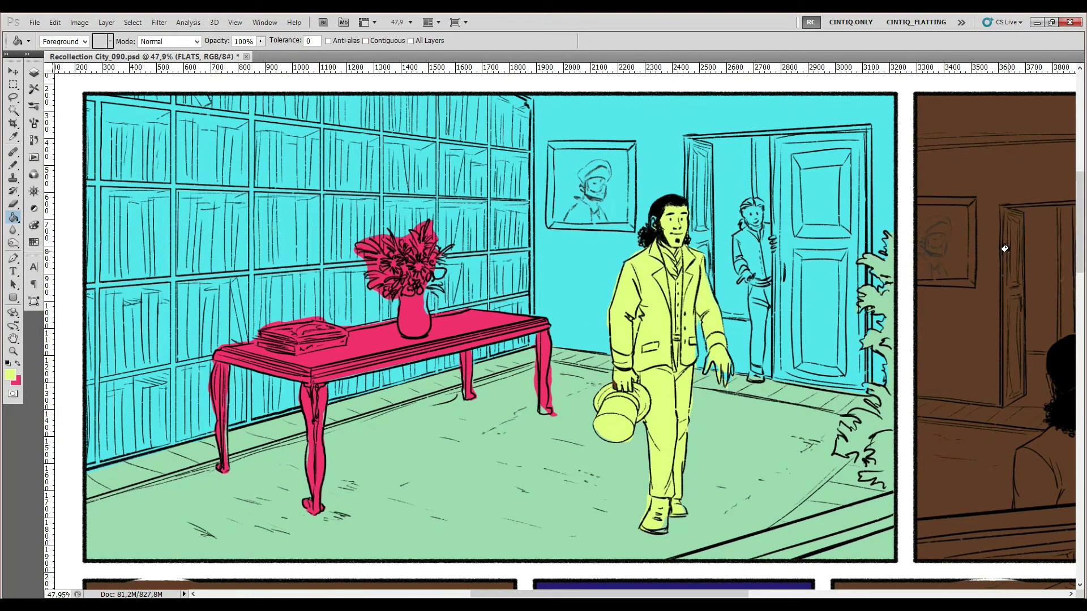
Step: Lasso the plant beside the doors together with the strip along the bottom-right edge
{"action": "key", "text": "l"}
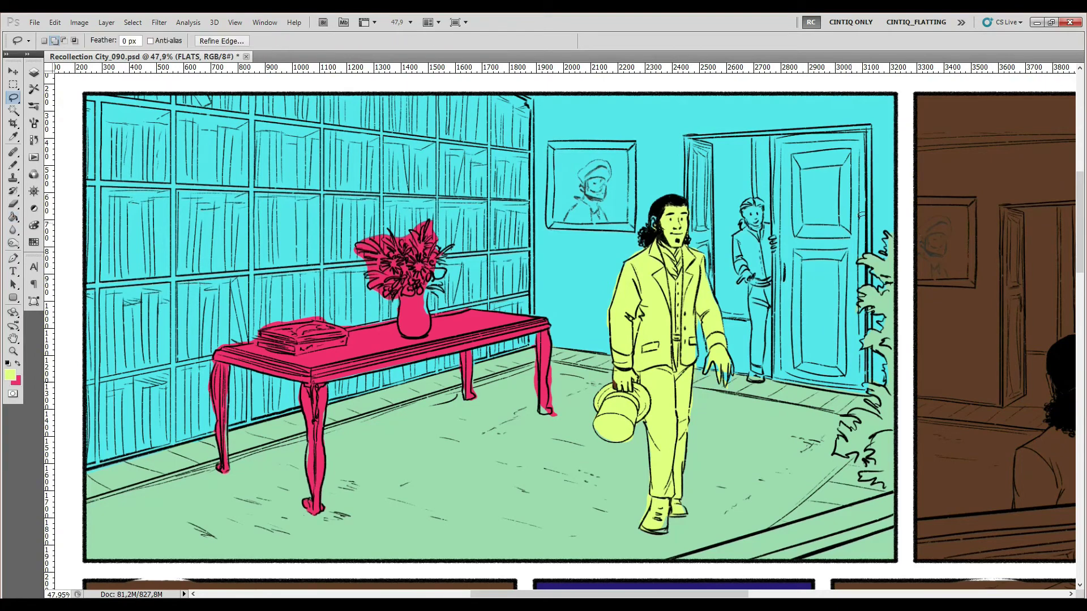
{"action": "left_click_drag", "start_coordinate": [907, 229], "coordinate": [838, 308]}
{"action": "mouse_move", "coordinate": [888, 492]}
{"action": "left_mouse_down"}
{"action": "mouse_move", "coordinate": [919, 305]}
{"action": "mouse_move", "coordinate": [901, 224]}
{"action": "left_mouse_up"}
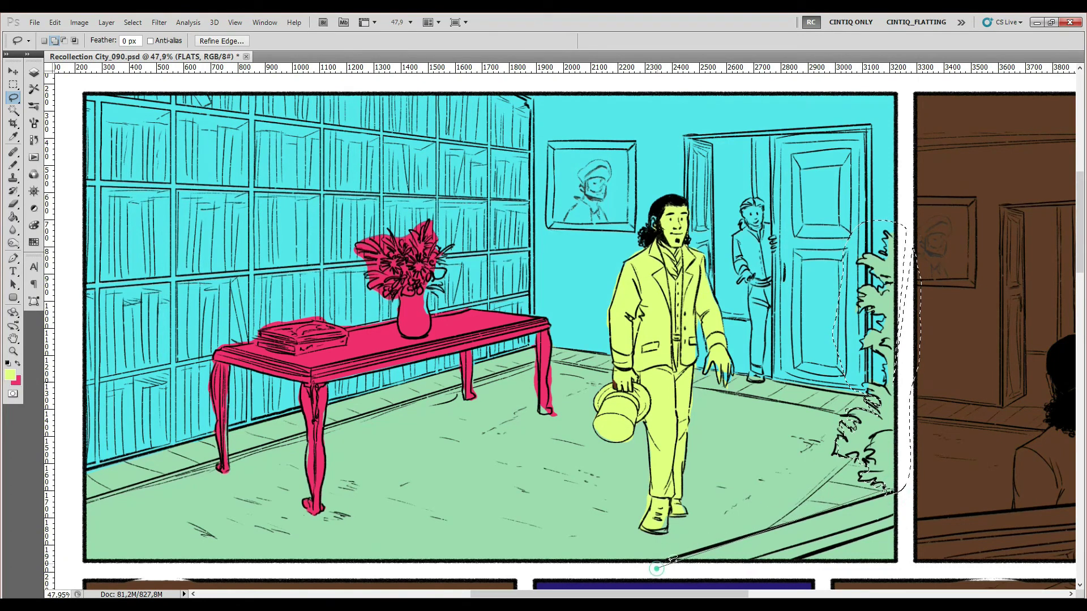
{"action": "mouse_move", "coordinate": [656, 567]}
{"action": "left_mouse_down"}
{"action": "mouse_move", "coordinate": [807, 581]}
{"action": "mouse_move", "coordinate": [908, 562]}
{"action": "left_mouse_up"}
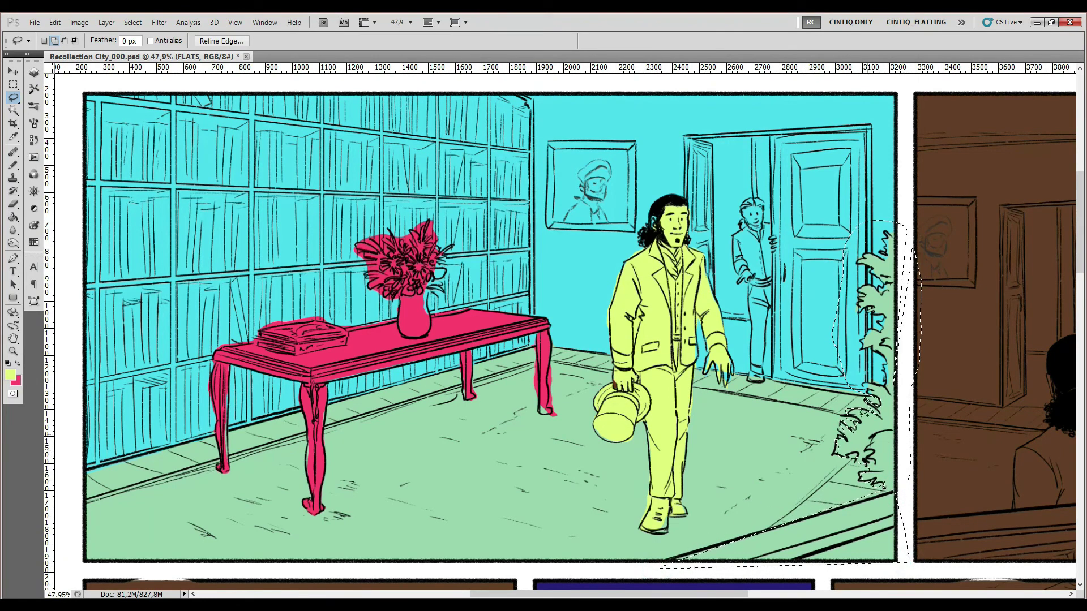
Step: Choose bright green and fill the plant and bottom-right strip with it
{"action": "key", "text": "g"}
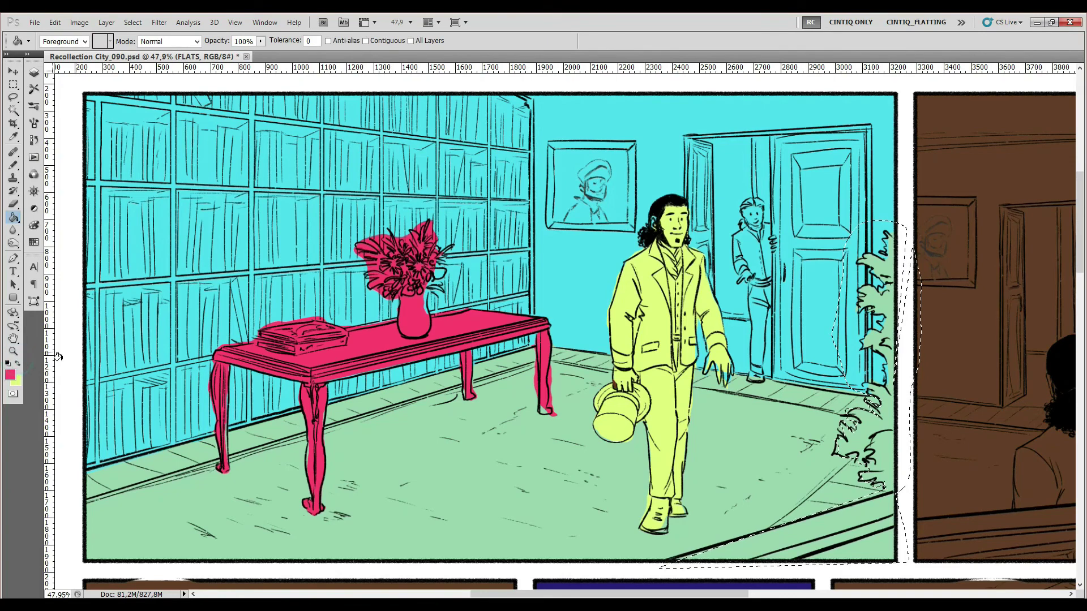
{"action": "key", "text": "x"}
{"action": "left_click", "coordinate": [10, 374]}
{"action": "left_click_drag", "start_coordinate": [870, 350], "coordinate": [870, 378]}
{"action": "left_click", "coordinate": [972, 266]}
{"action": "left_click", "coordinate": [880, 389]}
{"action": "key", "text": "l"}
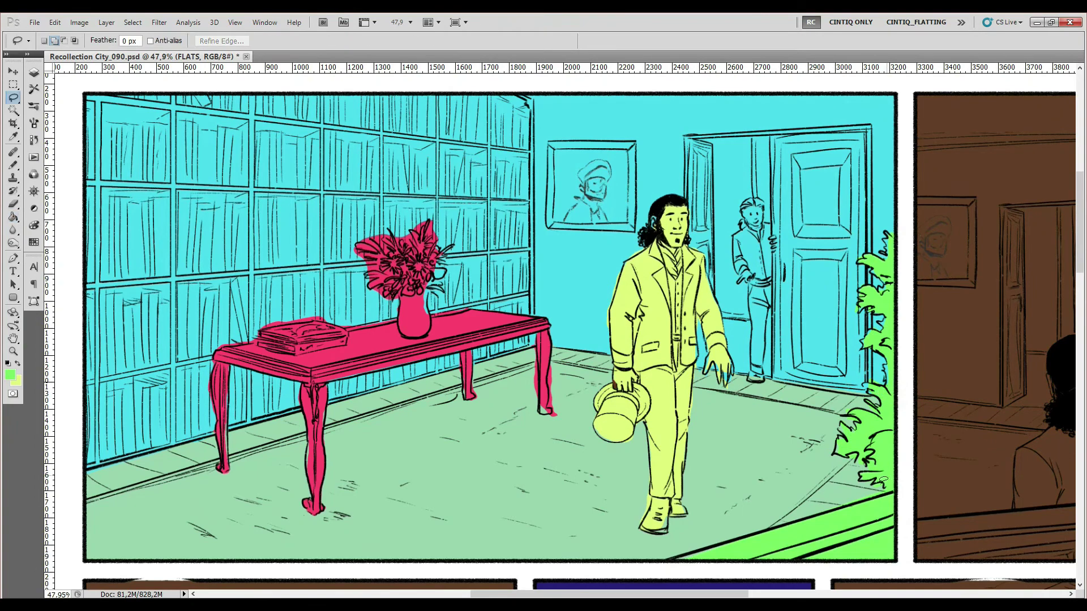
{"action": "left_click", "coordinate": [877, 489]}
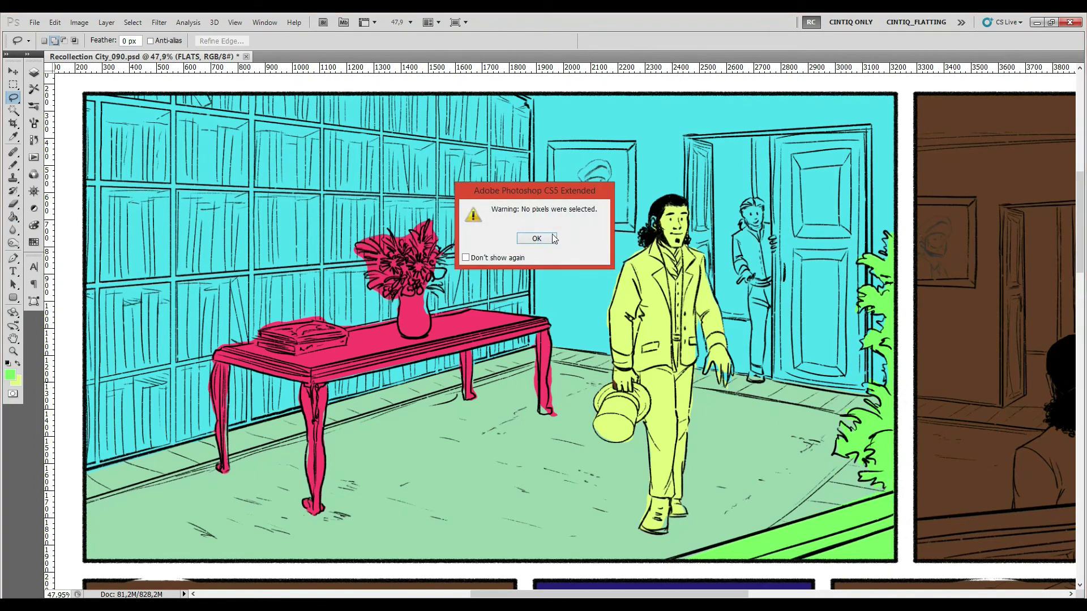
{"action": "left_click", "coordinate": [672, 300]}
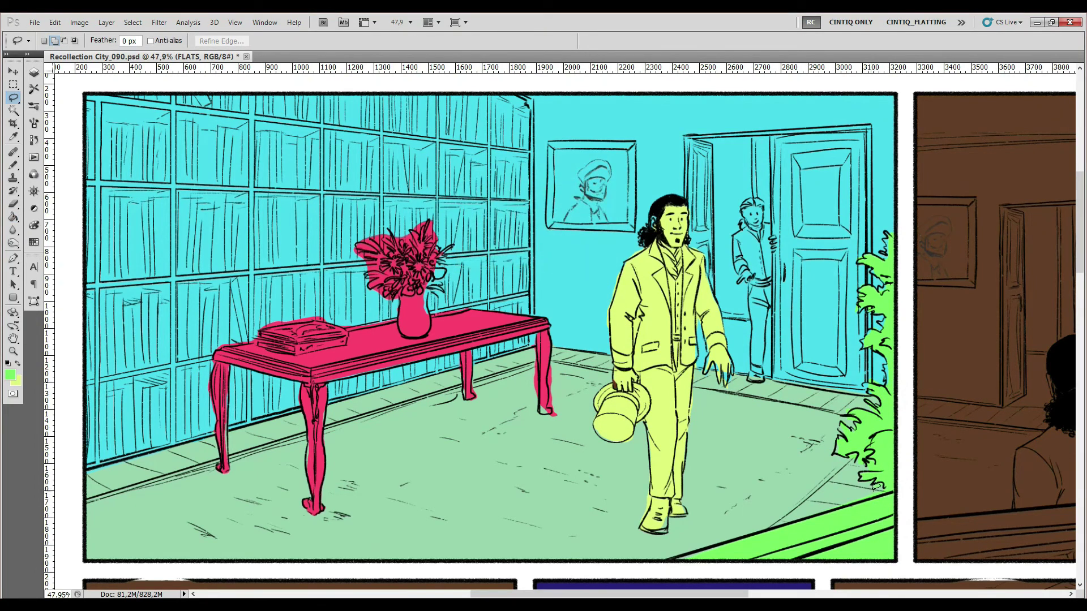
{"action": "mouse_move", "coordinate": [876, 487]}
{"action": "left_mouse_down"}
{"action": "mouse_move", "coordinate": [860, 501]}
{"action": "mouse_move", "coordinate": [883, 481]}
{"action": "left_mouse_up"}
{"action": "left_click", "coordinate": [468, 323]}
{"action": "left_click", "coordinate": [14, 164]}
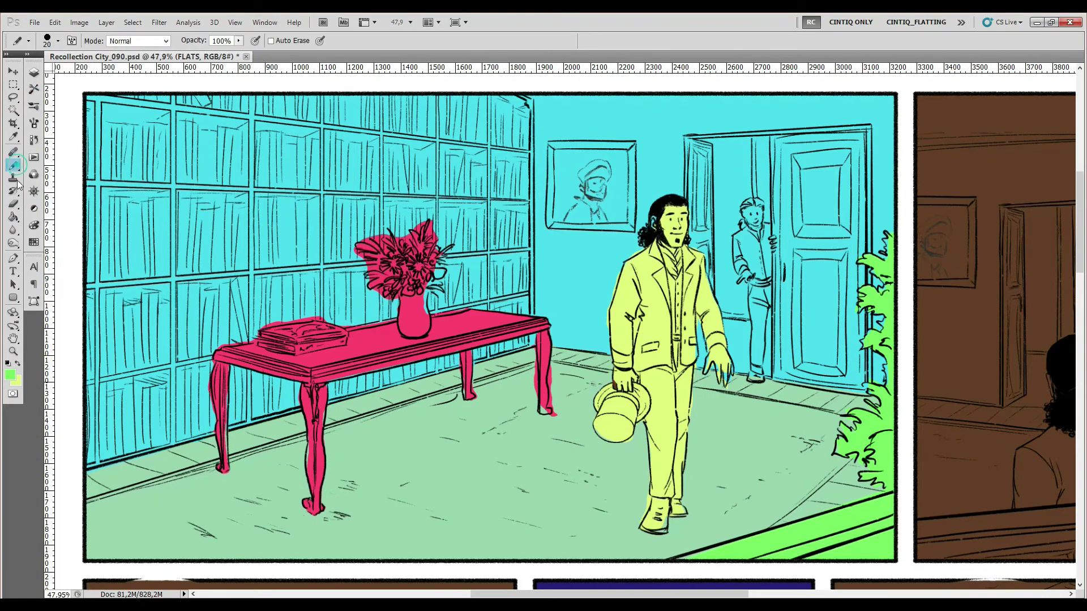
{"action": "left_click", "coordinate": [10, 375]}
{"action": "left_click", "coordinate": [871, 279]}
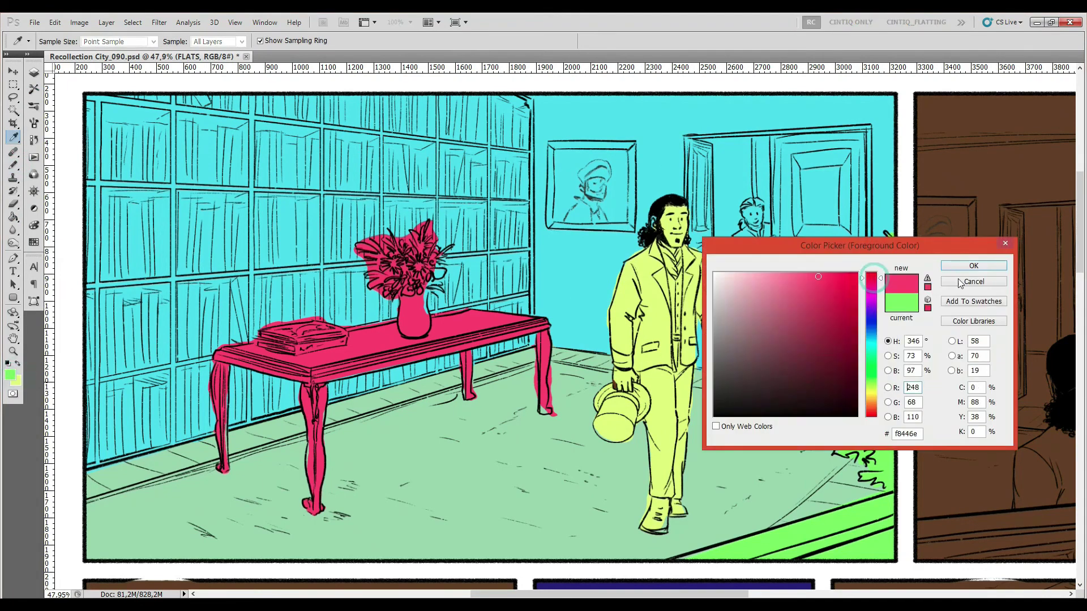
{"action": "left_click", "coordinate": [973, 266]}
{"action": "mouse_move", "coordinate": [880, 490]}
{"action": "left_mouse_down"}
{"action": "mouse_move", "coordinate": [897, 487]}
{"action": "mouse_move", "coordinate": [872, 490]}
{"action": "left_mouse_up"}
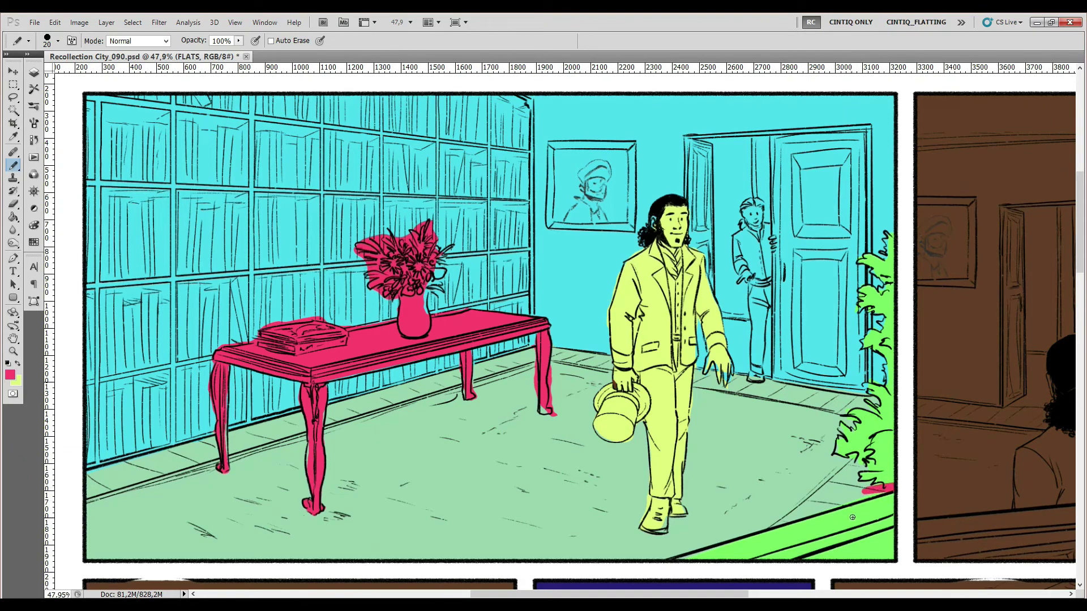
{"action": "key", "text": "ctrl+z"}
{"action": "mouse_move", "coordinate": [890, 477]}
{"action": "left_mouse_down"}
{"action": "mouse_move", "coordinate": [876, 494]}
{"action": "mouse_move", "coordinate": [900, 495]}
{"action": "mouse_move", "coordinate": [786, 438]}
{"action": "mouse_move", "coordinate": [942, 404]}
{"action": "left_mouse_up"}
{"action": "key", "text": "ctrl+z"}
{"action": "key", "text": "ctrl+z"}
{"action": "key", "text": "ctrl+z"}
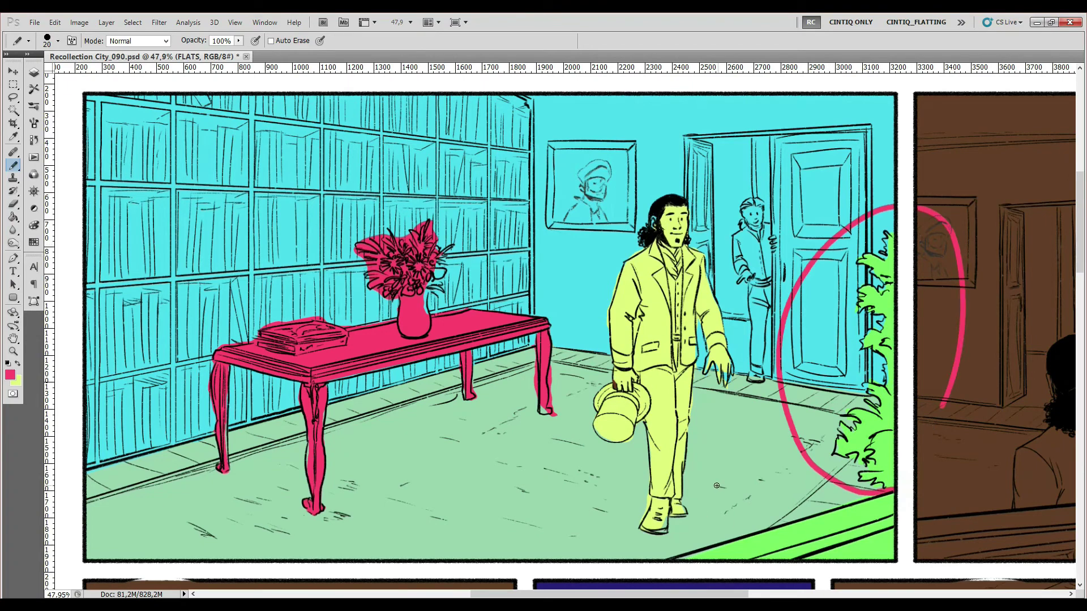
{"action": "key", "text": "ctrl+z"}
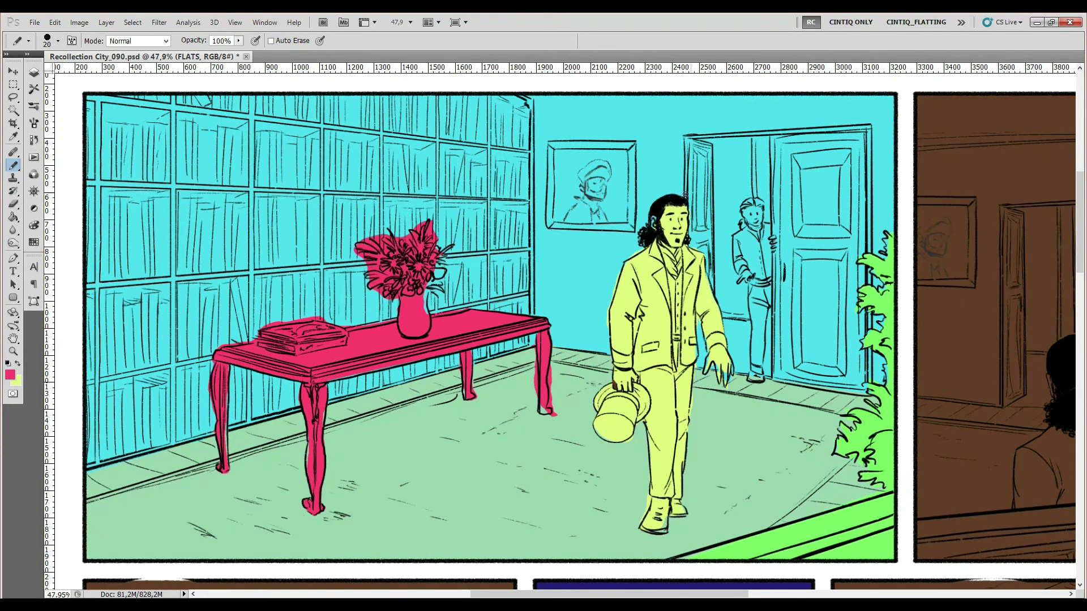
Step: Undo the stray pink stroke, then lasso the doors and fill them muted mauve-pink
{"action": "mouse_move", "coordinate": [685, 198]}
{"action": "left_mouse_down"}
{"action": "mouse_move", "coordinate": [683, 144]}
{"action": "mouse_move", "coordinate": [727, 126]}
{"action": "mouse_move", "coordinate": [865, 125]}
{"action": "mouse_move", "coordinate": [871, 391]}
{"action": "mouse_move", "coordinate": [702, 431]}
{"action": "mouse_move", "coordinate": [685, 199]}
{"action": "left_mouse_up"}
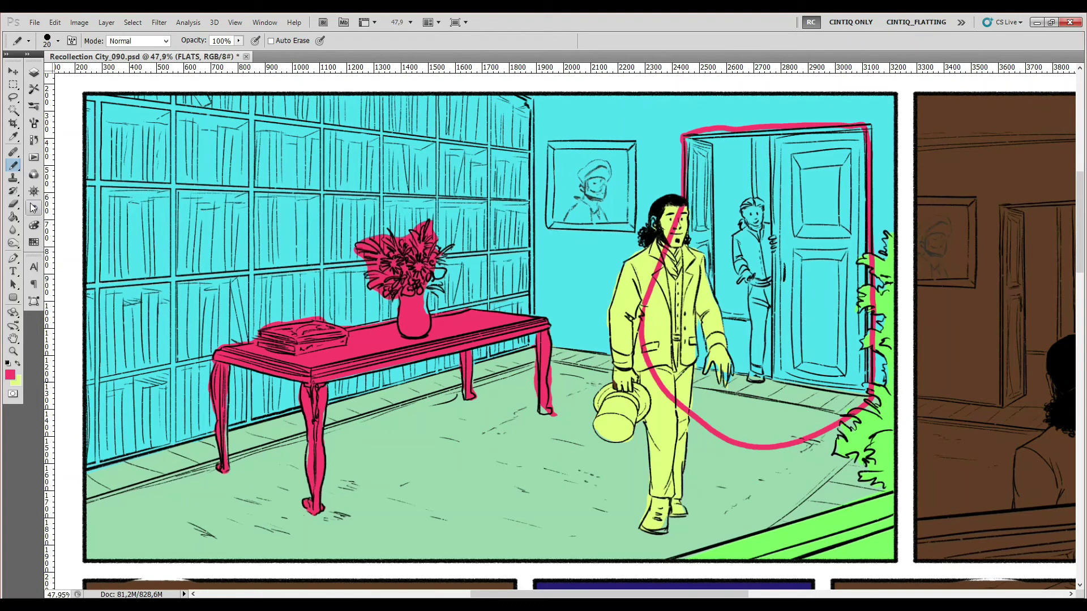
{"action": "left_click", "coordinate": [12, 100]}
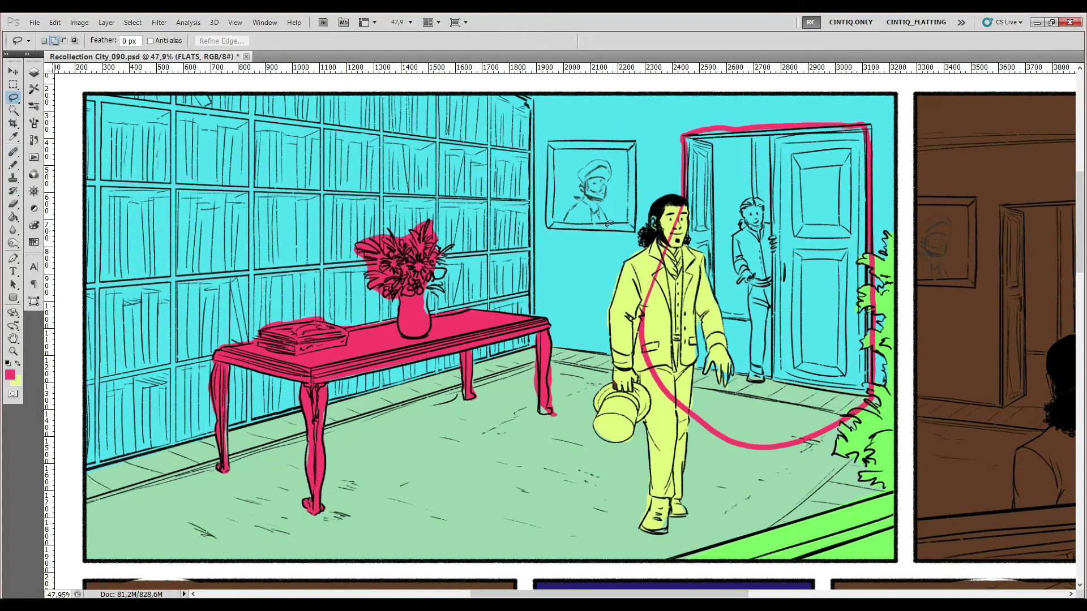
{"action": "key", "text": "ctrl+z"}
{"action": "mouse_move", "coordinate": [692, 192]}
{"action": "left_mouse_down"}
{"action": "mouse_move", "coordinate": [679, 212]}
{"action": "mouse_move", "coordinate": [683, 132]}
{"action": "mouse_move", "coordinate": [767, 137]}
{"action": "mouse_move", "coordinate": [873, 120]}
{"action": "mouse_move", "coordinate": [872, 384]}
{"action": "mouse_move", "coordinate": [860, 396]}
{"action": "mouse_move", "coordinate": [685, 362]}
{"action": "mouse_move", "coordinate": [683, 209]}
{"action": "mouse_move", "coordinate": [701, 197]}
{"action": "left_mouse_up"}
{"action": "key", "text": "i"}
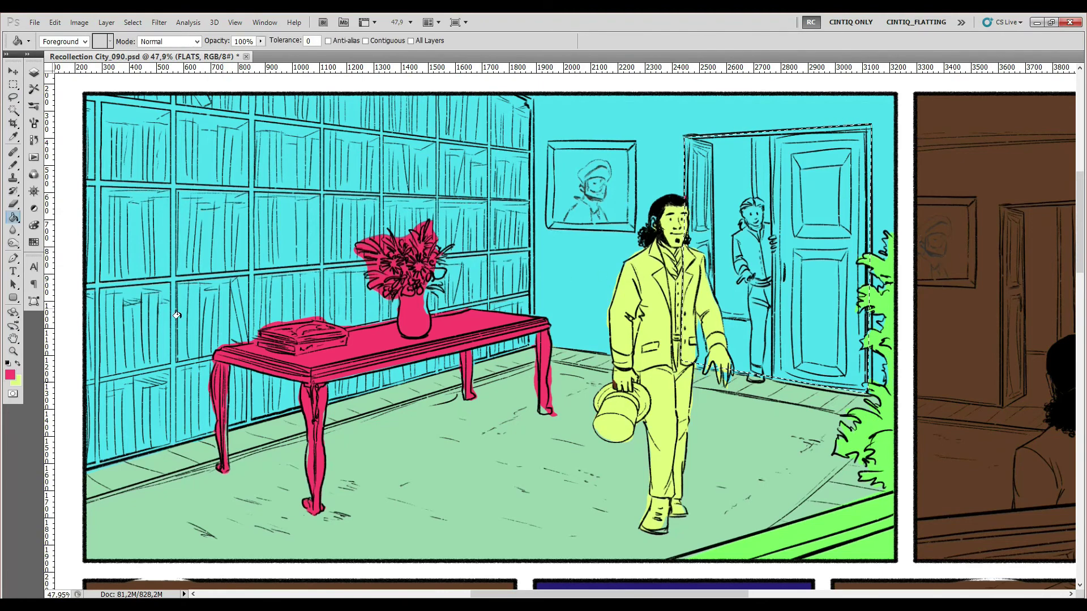
{"action": "left_click", "coordinate": [10, 374]}
{"action": "left_click", "coordinate": [772, 309]}
{"action": "left_click", "coordinate": [957, 266]}
{"action": "key", "text": "g"}
{"action": "left_click", "coordinate": [820, 255]}
{"action": "key", "text": "ctrl+d"}
Step: Lasso the floor gap behind the door and fill it with the sampled floor green
{"action": "key", "text": "l"}
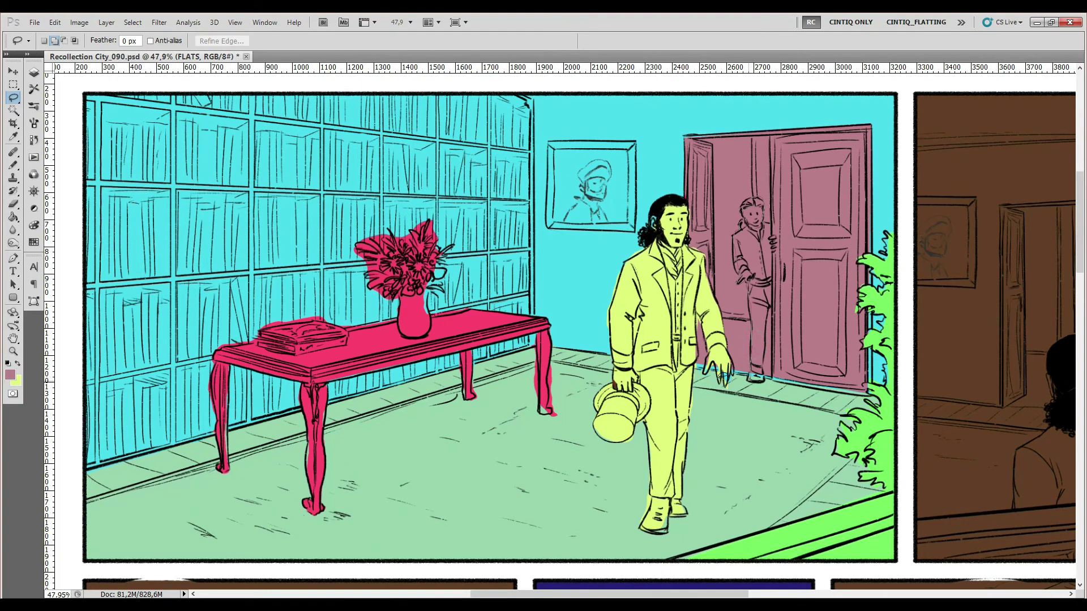
{"action": "mouse_move", "coordinate": [716, 288]}
{"action": "left_mouse_down"}
{"action": "mouse_move", "coordinate": [714, 136]}
{"action": "mouse_move", "coordinate": [699, 136]}
{"action": "mouse_move", "coordinate": [776, 128]}
{"action": "mouse_move", "coordinate": [736, 381]}
{"action": "left_mouse_up"}
{"action": "key", "text": "g"}
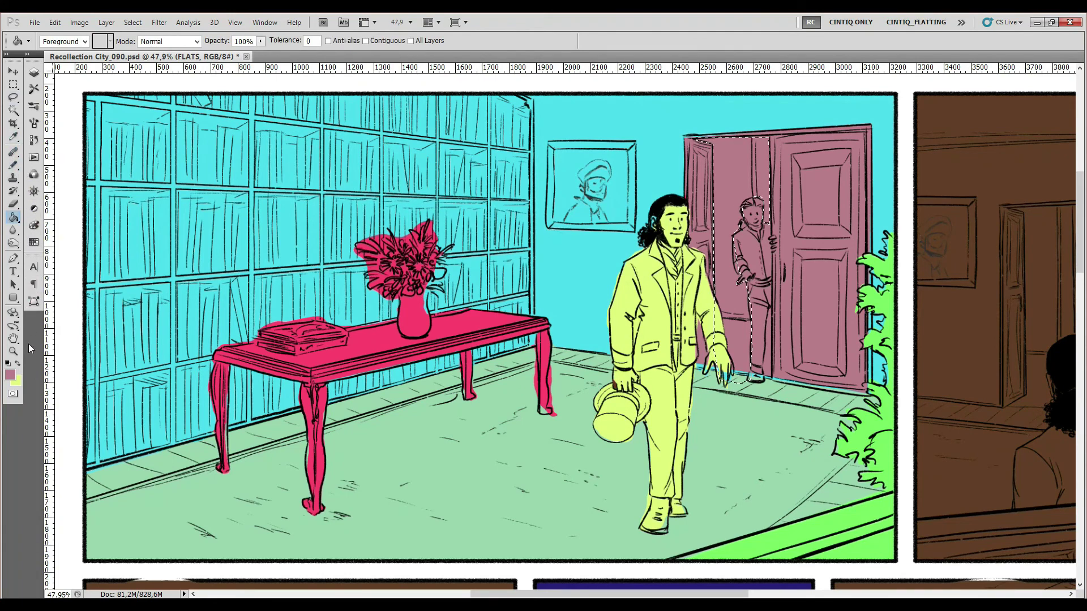
{"action": "left_click", "coordinate": [14, 379]}
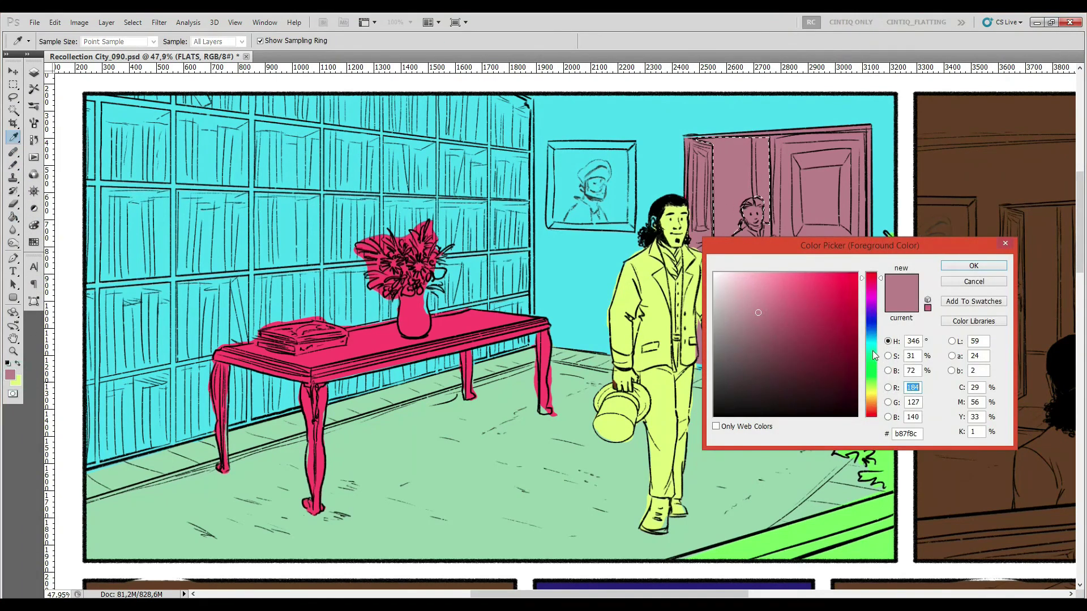
{"action": "left_click", "coordinate": [566, 368]}
{"action": "left_click", "coordinate": [972, 266]}
{"action": "left_click", "coordinate": [731, 161]}
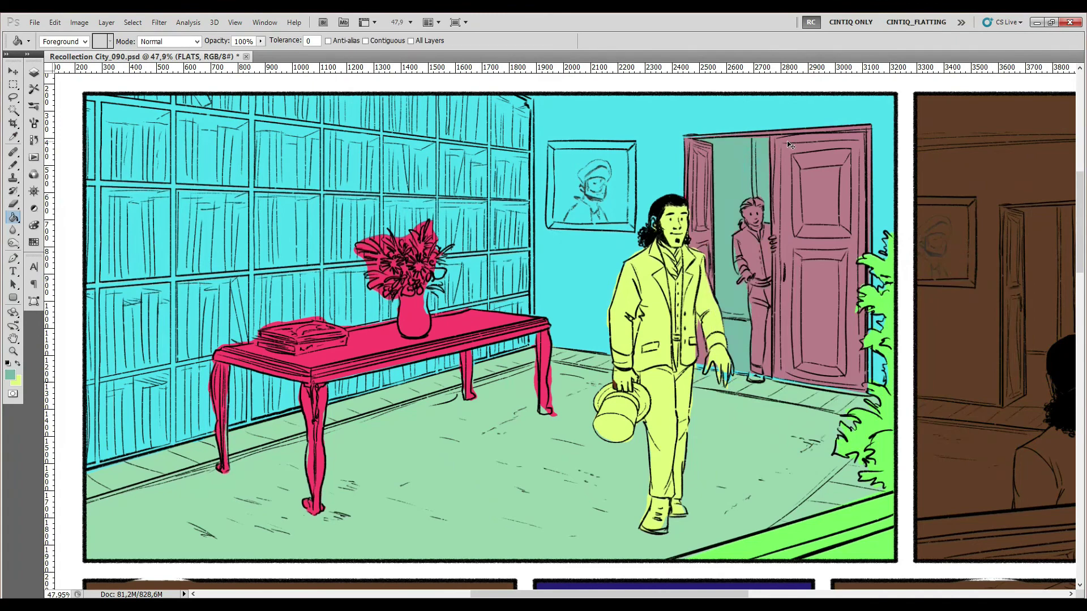
Step: Lasso the doorway figure's body and head
{"action": "key", "text": "l"}
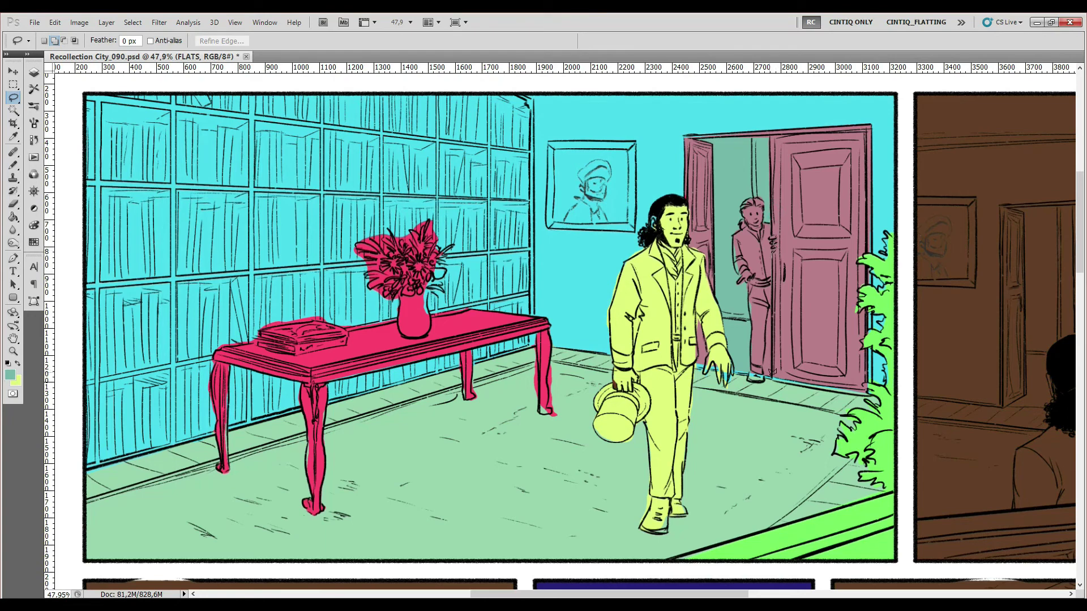
{"action": "mouse_move", "coordinate": [741, 306]}
{"action": "left_mouse_down"}
{"action": "mouse_move", "coordinate": [726, 240]}
{"action": "mouse_move", "coordinate": [742, 186]}
{"action": "left_mouse_up"}
{"action": "left_click_drag", "start_coordinate": [755, 171], "coordinate": [764, 220]}
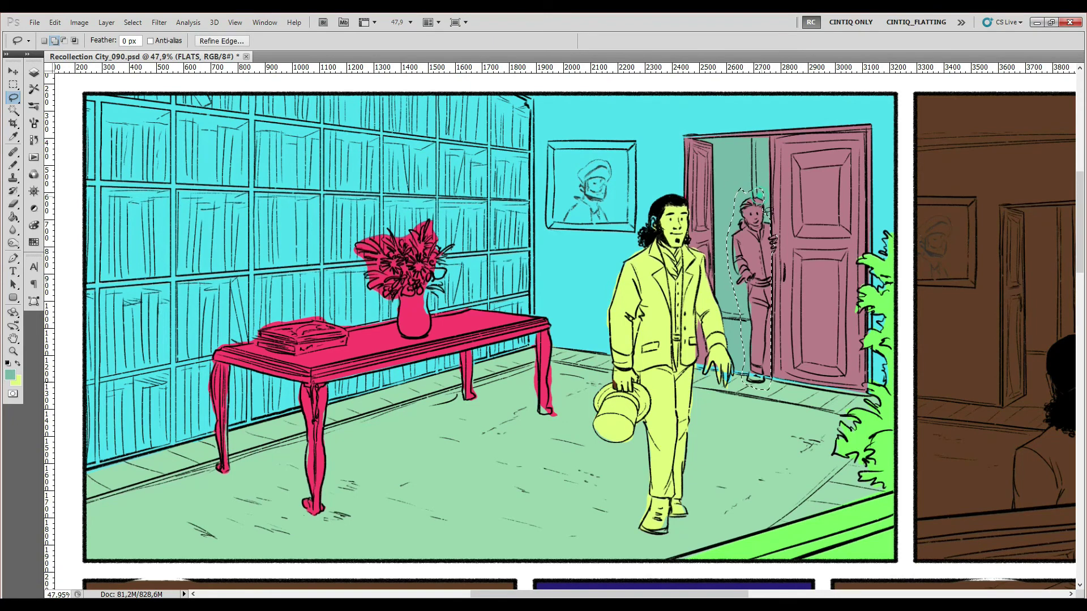
Step: Fill the doorway figure with a light purple from the Color Picker, then deselect
{"action": "key", "text": "g"}
{"action": "left_click", "coordinate": [16, 377], "text": "alt"}
{"action": "left_click", "coordinate": [15, 376]}
{"action": "left_click_drag", "start_coordinate": [870, 362], "coordinate": [870, 378]}
{"action": "left_click", "coordinate": [838, 327]}
{"action": "left_click", "coordinate": [871, 291]}
{"action": "left_click", "coordinate": [818, 281]}
{"action": "key", "text": "Return"}
{"action": "key", "text": "alt+BackSpace"}
{"action": "key", "text": "ctrl+d"}
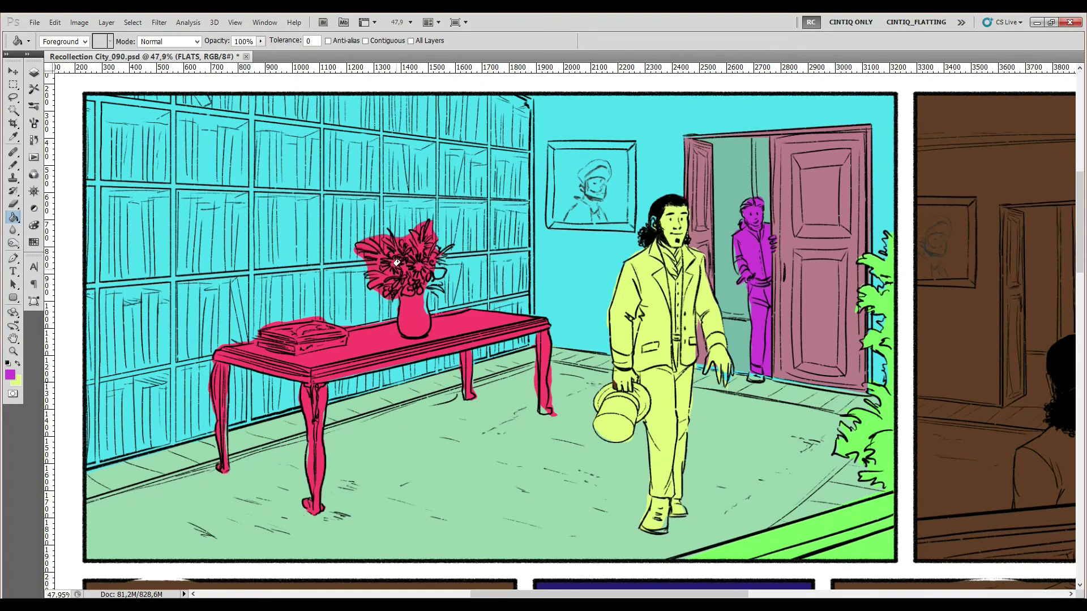
Step: Lasso the books in the four leftmost top shelf cells
{"action": "key", "text": "l"}
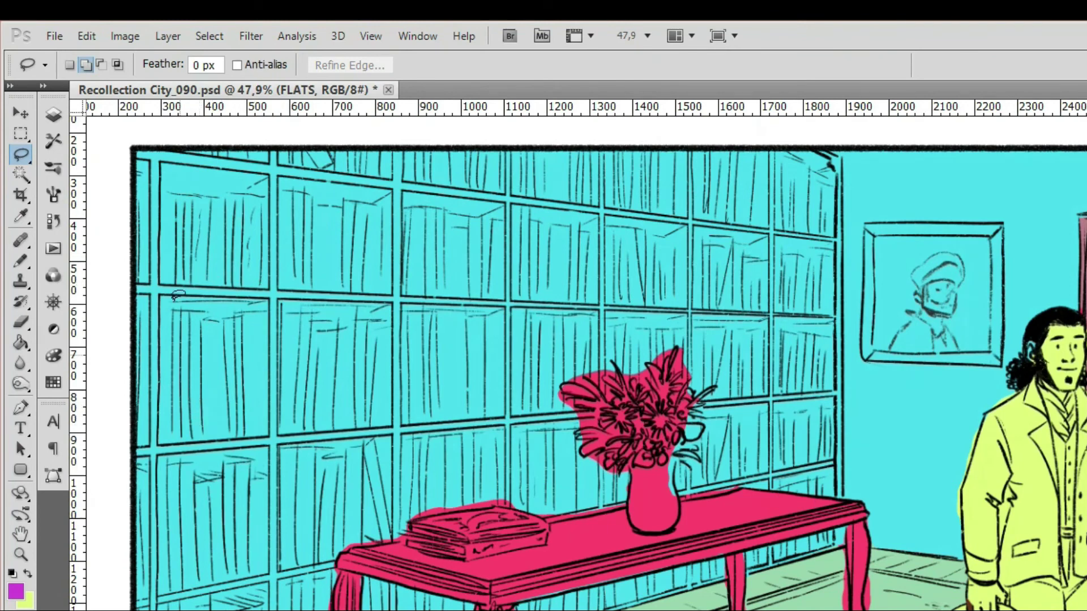
{"action": "mouse_move", "coordinate": [160, 193]}
{"action": "left_mouse_down"}
{"action": "mouse_move", "coordinate": [269, 197]}
{"action": "mouse_move", "coordinate": [269, 266]}
{"action": "mouse_move", "coordinate": [266, 289]}
{"action": "mouse_move", "coordinate": [159, 277]}
{"action": "left_mouse_up"}
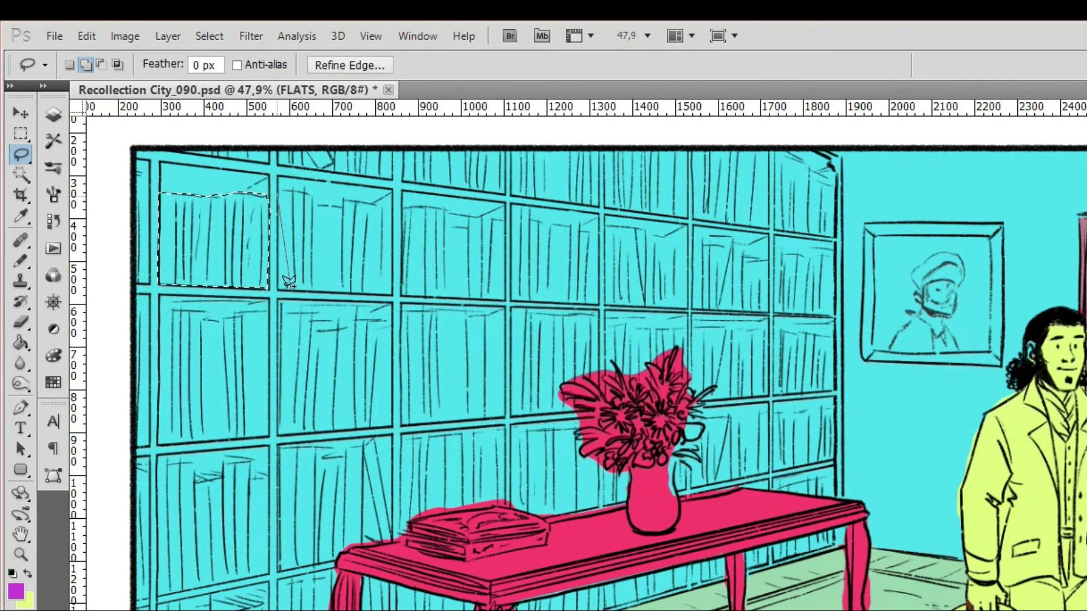
{"action": "mouse_move", "coordinate": [278, 293]}
{"action": "left_mouse_down"}
{"action": "mouse_move", "coordinate": [396, 292]}
{"action": "mouse_move", "coordinate": [399, 214]}
{"action": "mouse_move", "coordinate": [299, 185]}
{"action": "mouse_move", "coordinate": [278, 192]}
{"action": "left_mouse_up"}
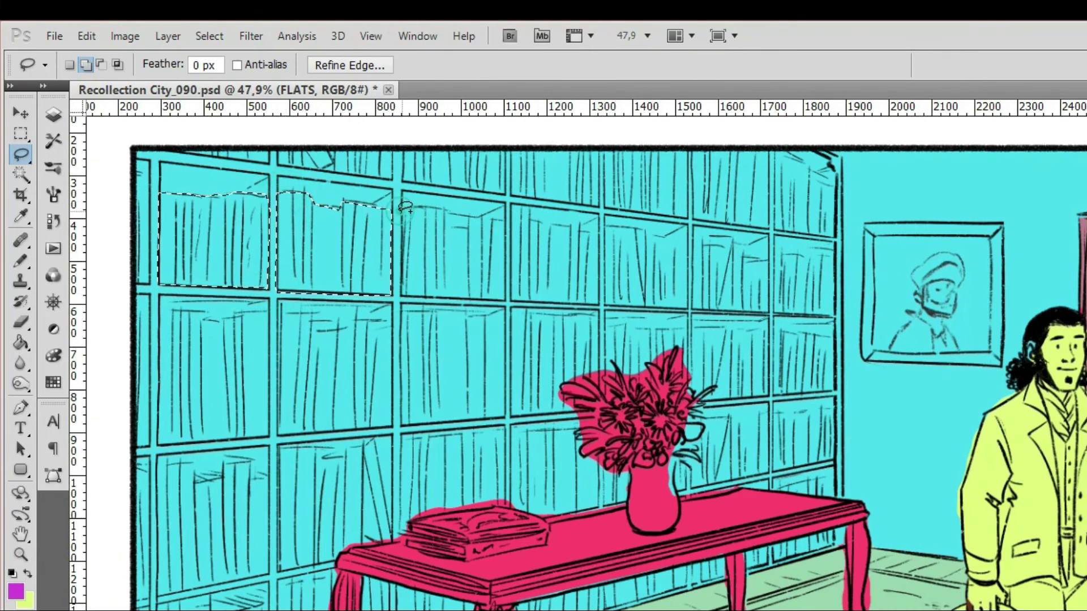
{"action": "mouse_move", "coordinate": [404, 290]}
{"action": "left_mouse_down"}
{"action": "mouse_move", "coordinate": [509, 286]}
{"action": "mouse_move", "coordinate": [502, 298]}
{"action": "mouse_move", "coordinate": [505, 217]}
{"action": "mouse_move", "coordinate": [484, 224]}
{"action": "mouse_move", "coordinate": [403, 210]}
{"action": "left_mouse_up"}
{"action": "mouse_move", "coordinate": [526, 213]}
{"action": "left_mouse_down"}
{"action": "mouse_move", "coordinate": [597, 232]}
{"action": "mouse_move", "coordinate": [599, 305]}
{"action": "mouse_move", "coordinate": [511, 302]}
{"action": "mouse_move", "coordinate": [512, 204]}
{"action": "left_mouse_up"}
Step: Fill the selected shelf cells dark purple, deselect, and zoom in on them
{"action": "key", "text": "g"}
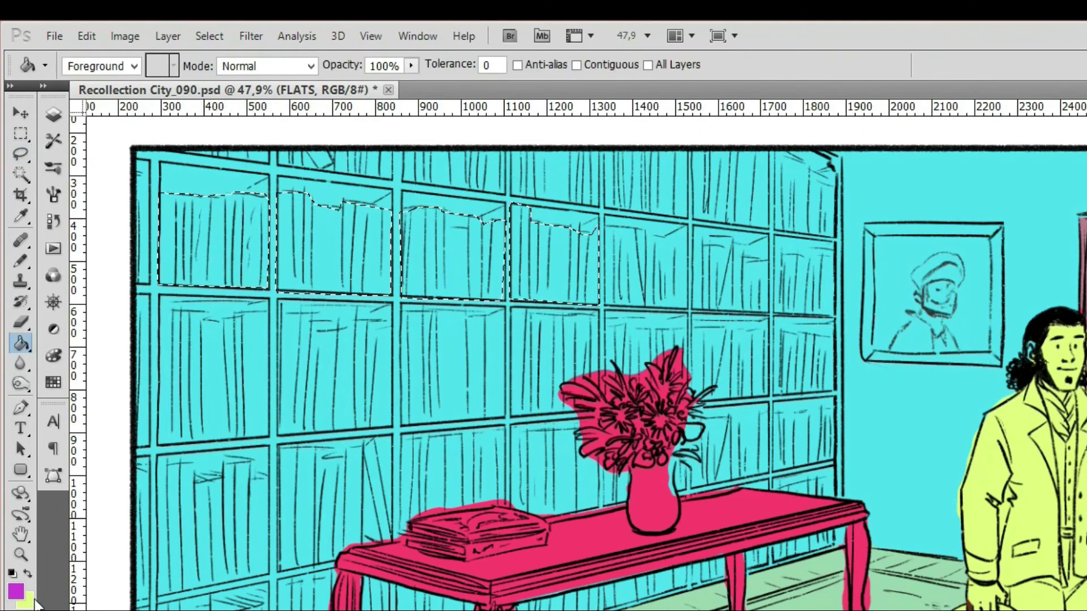
{"action": "left_click", "coordinate": [16, 591]}
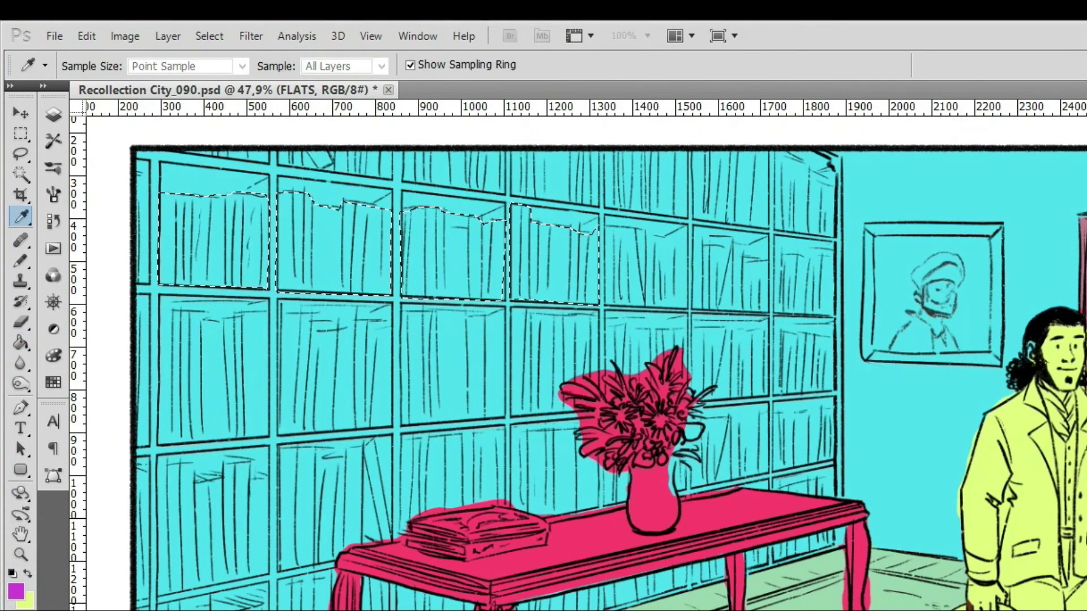
{"action": "key", "text": "Return"}
{"action": "key", "text": "alt+BackSpace"}
{"action": "key", "text": "ctrl+d"}
{"action": "key", "text": "z"}
{"action": "left_click_drag", "start_coordinate": [184, 209], "coordinate": [749, 342]}
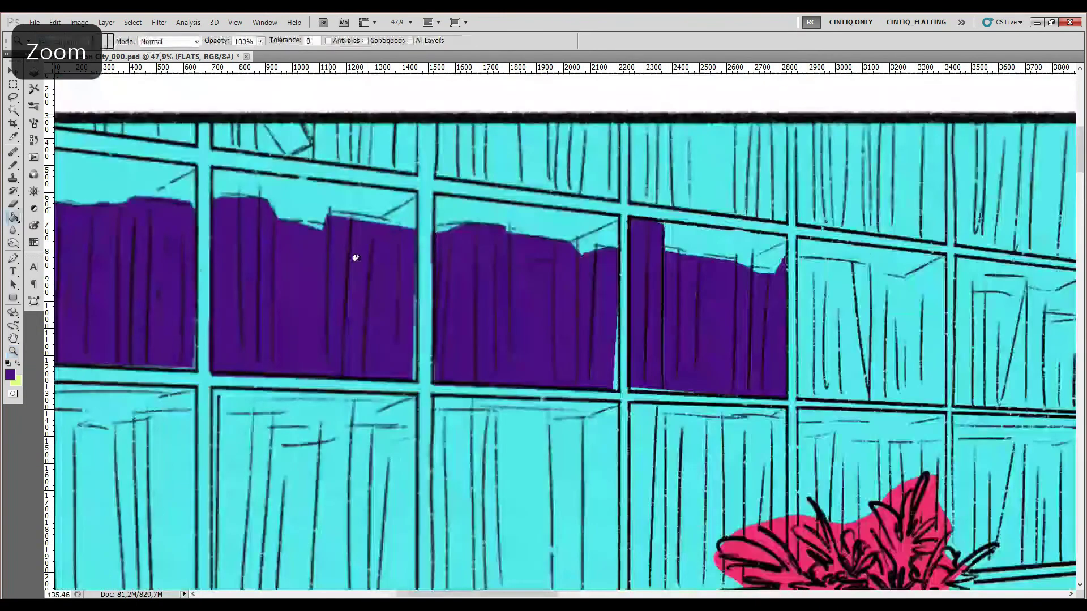
{"action": "key", "text": "l"}
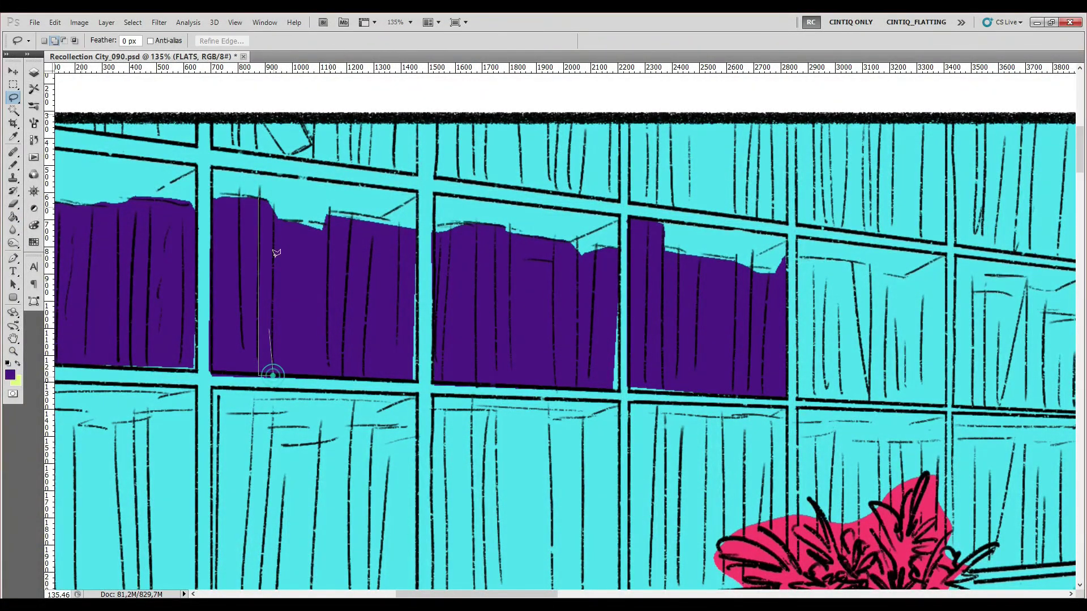
Step: Polygonal-lasso narrow vertical book strips across the purple shelf cells
{"action": "left_click", "coordinate": [274, 188]}
{"action": "left_click", "coordinate": [259, 375]}
{"action": "left_click", "coordinate": [475, 391], "text": "shift"}
{"action": "left_click", "coordinate": [477, 215]}
{"action": "left_click", "coordinate": [496, 209]}
{"action": "left_click", "coordinate": [496, 390]}
{"action": "left_click", "coordinate": [556, 391], "text": "shift"}
{"action": "left_click", "coordinate": [576, 390]}
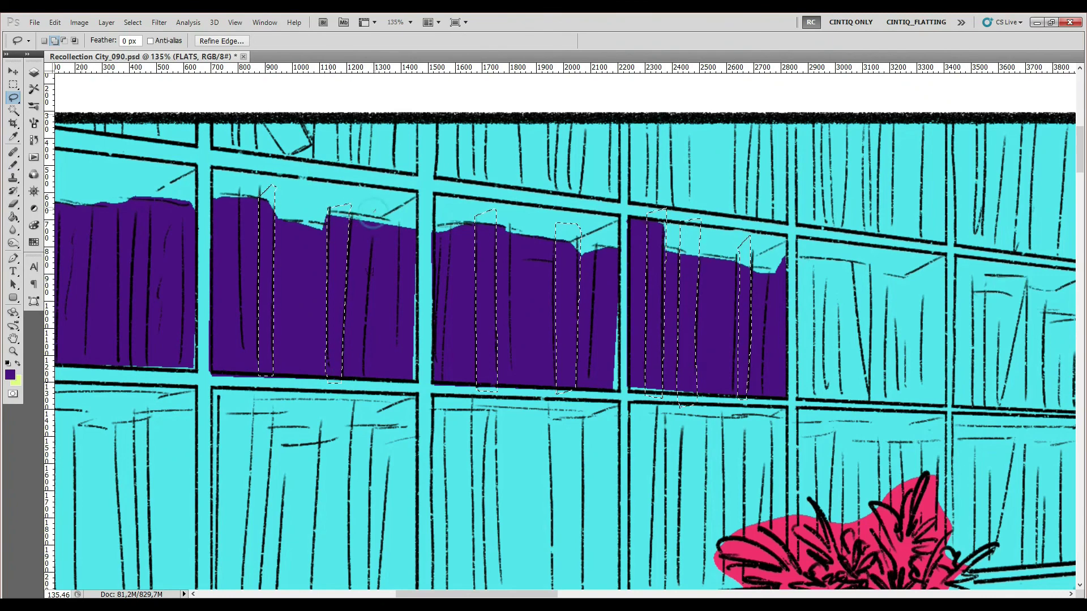
{"action": "left_click_drag", "start_coordinate": [164, 195], "coordinate": [135, 293]}
{"action": "left_click_drag", "start_coordinate": [119, 186], "coordinate": [67, 383]}
Step: Refine the book-strip selection with the Magic Wand, Alt-subtracting unwanted areas
{"action": "key", "text": "F7"}
{"action": "key", "text": "w"}
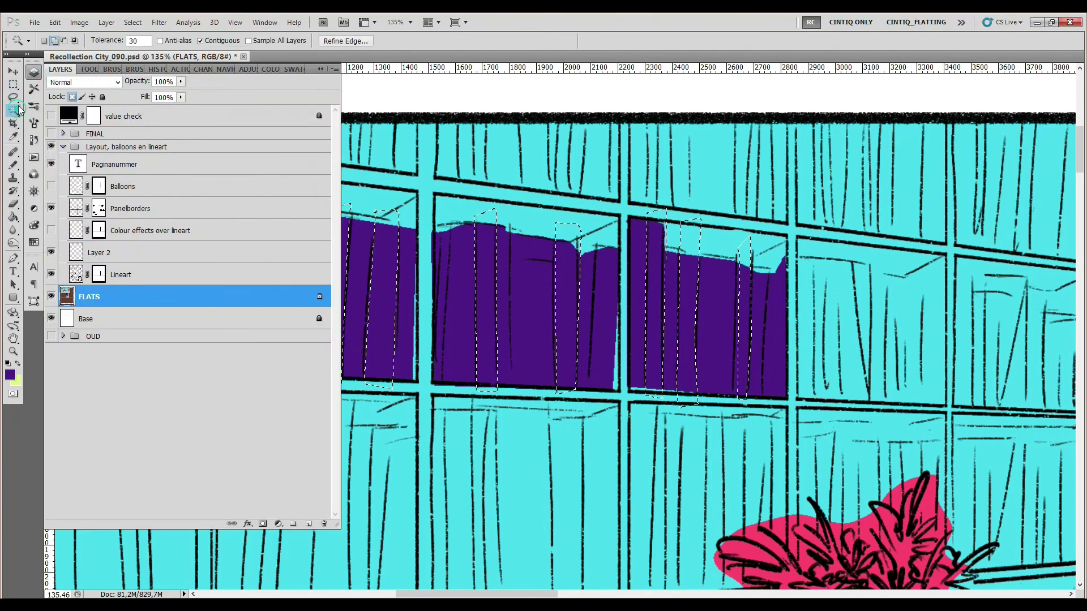
{"action": "left_click", "coordinate": [34, 72]}
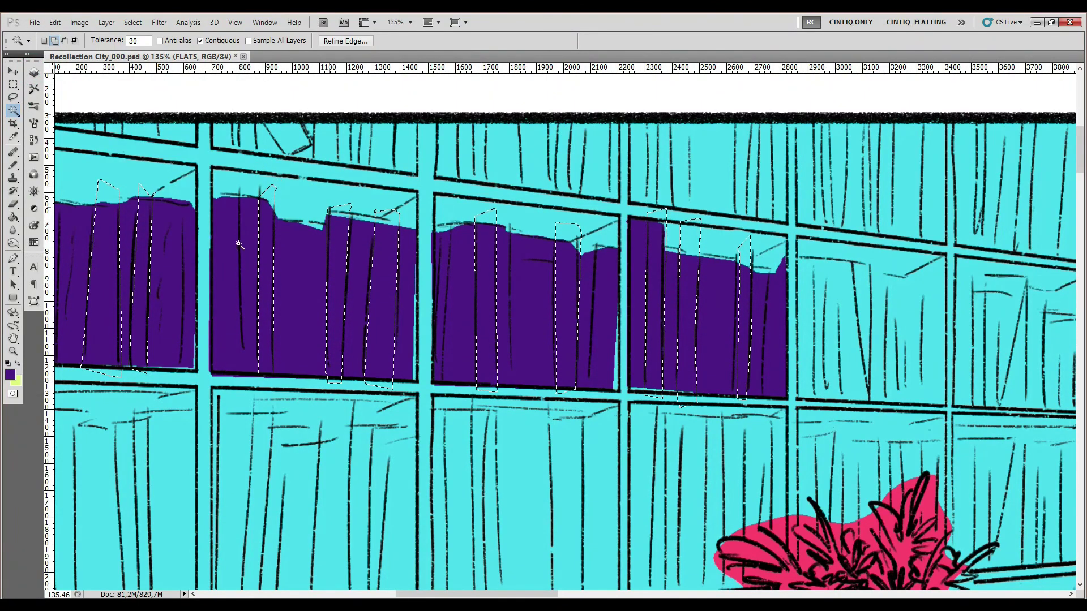
{"action": "key", "text": "alt"}
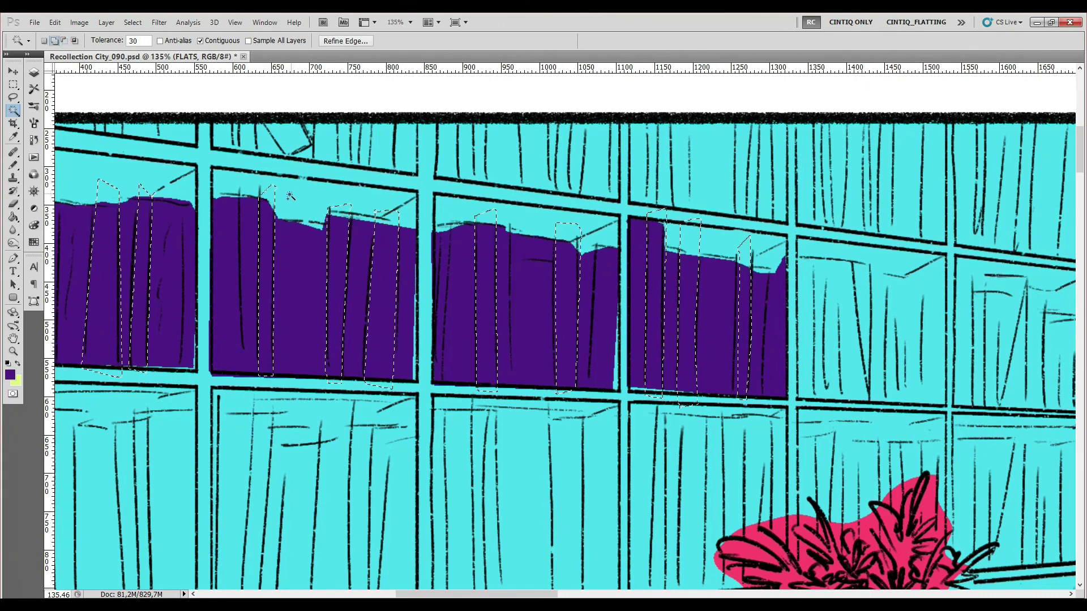
{"action": "left_click", "coordinate": [269, 191], "text": "shift"}
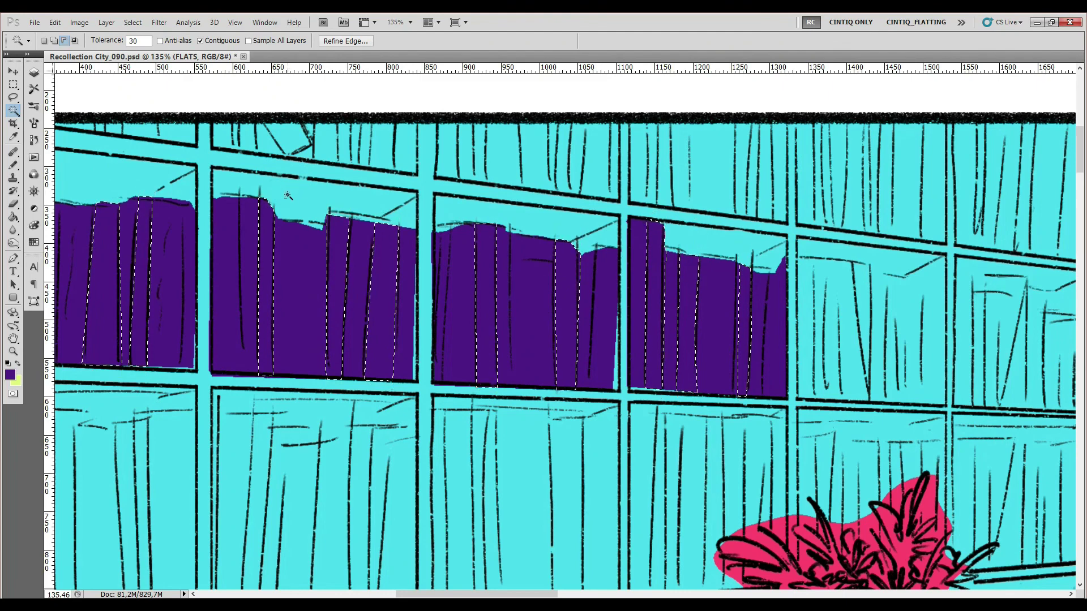
{"action": "left_click", "coordinate": [79, 22]}
{"action": "mouse_move", "coordinate": [88, 53]}
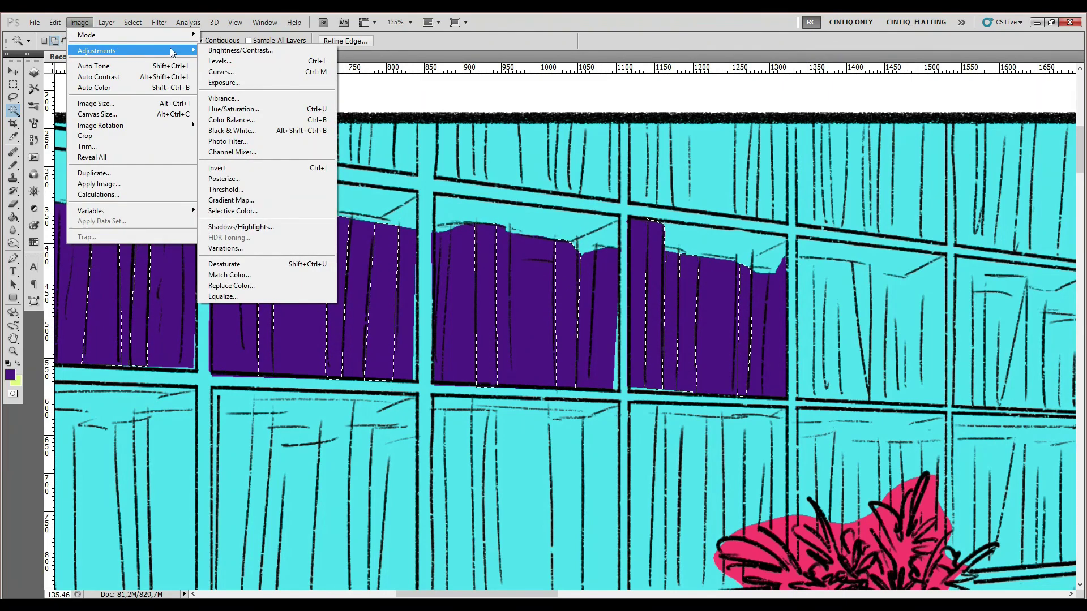
Step: Shift the selected book strips to blue with Hue/Saturation, Hue -36, then deselect
{"action": "left_click", "coordinate": [282, 109]}
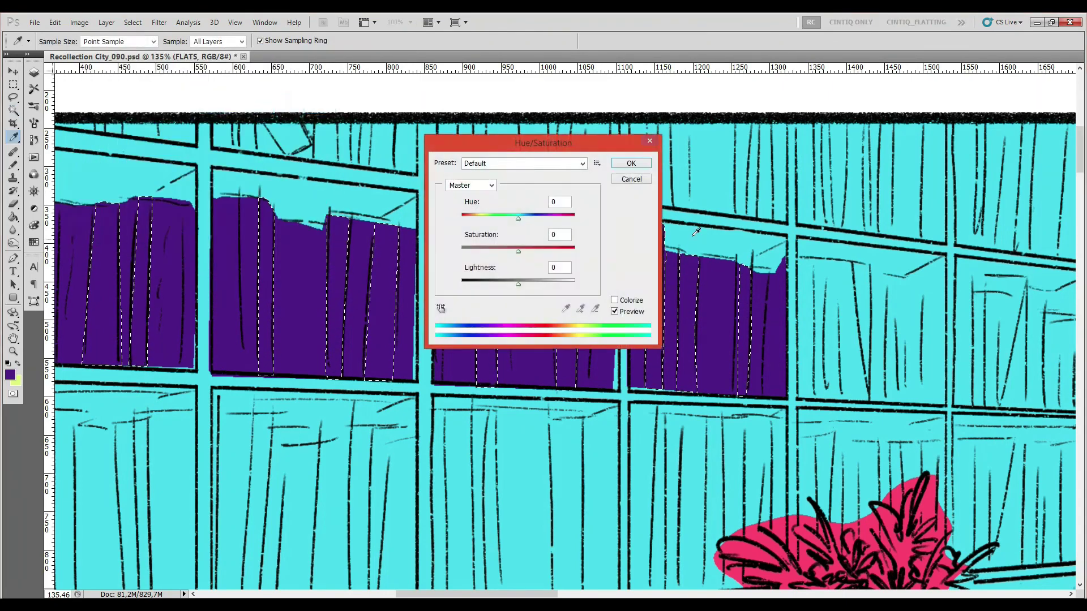
{"action": "left_click_drag", "start_coordinate": [564, 145], "coordinate": [742, 180]}
{"action": "left_click_drag", "start_coordinate": [695, 252], "coordinate": [712, 318]}
{"action": "left_click", "coordinate": [798, 200]}
{"action": "key", "text": "w"}
{"action": "key", "text": "ctrl+d"}
Step: Magic Wand select several blue book stripes across the shelves
{"action": "left_click_drag", "start_coordinate": [332, 261], "coordinate": [417, 279]}
{"action": "left_click", "coordinate": [422, 317]}
{"action": "left_click", "coordinate": [465, 303]}
{"action": "left_click", "coordinate": [575, 312]}
{"action": "left_click", "coordinate": [428, 315]}
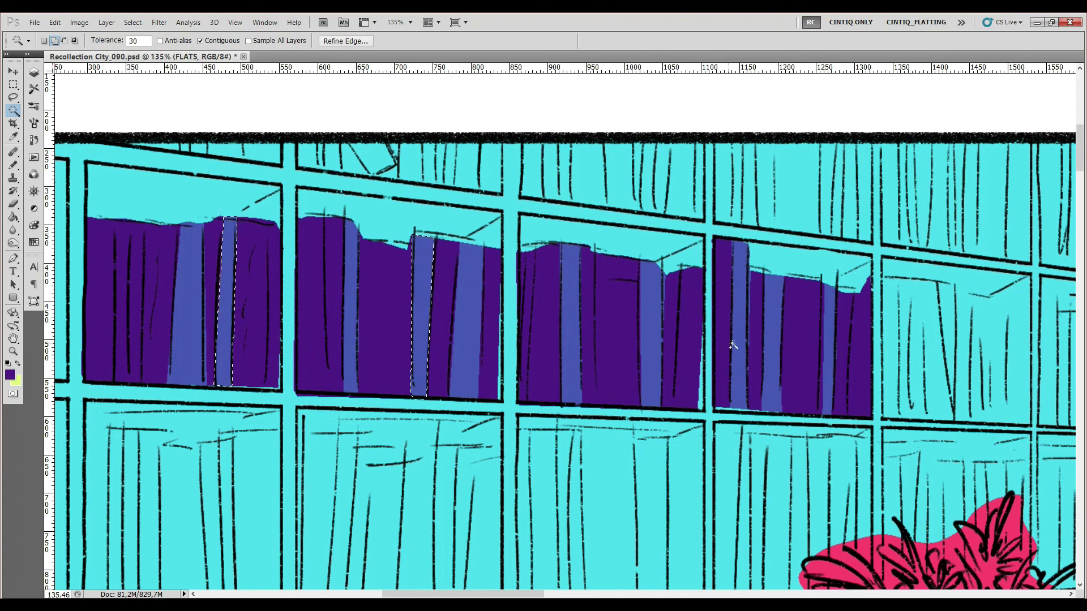
{"action": "left_click", "coordinate": [230, 322]}
{"action": "left_click", "coordinate": [739, 344]}
Step: Shift the selected stripes towards magenta with Hue/Saturation, deselect, and zoom out
{"action": "left_click", "coordinate": [107, 22]}
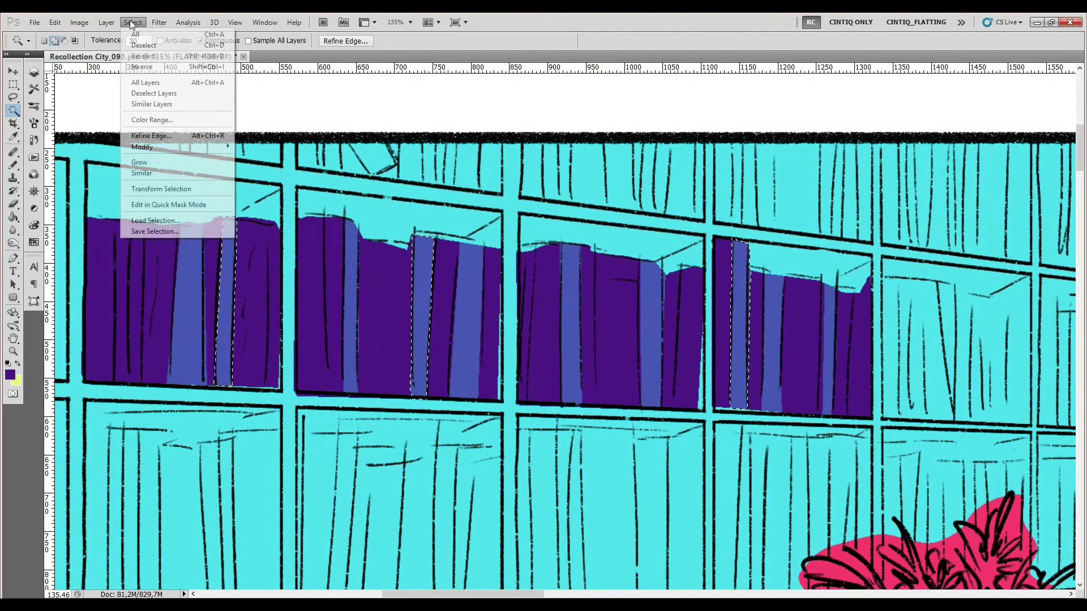
{"action": "mouse_move", "coordinate": [80, 22]}
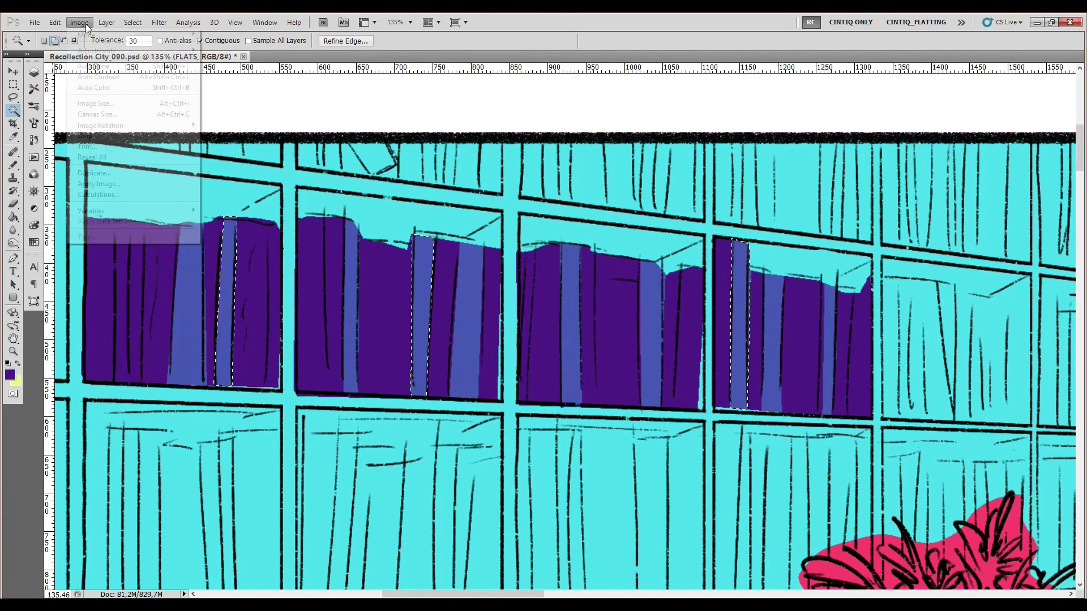
{"action": "mouse_move", "coordinate": [142, 51]}
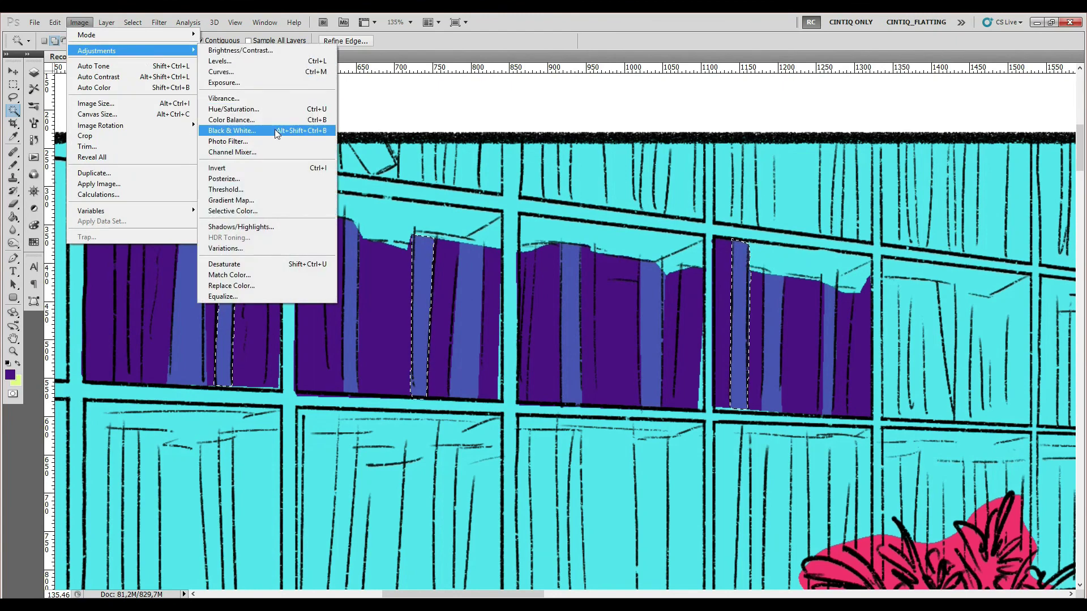
{"action": "left_click", "coordinate": [238, 108]}
{"action": "left_click_drag", "start_coordinate": [695, 251], "coordinate": [711, 251]}
{"action": "left_click", "coordinate": [808, 197]}
{"action": "key", "text": "w"}
{"action": "key", "text": "ctrl+d"}
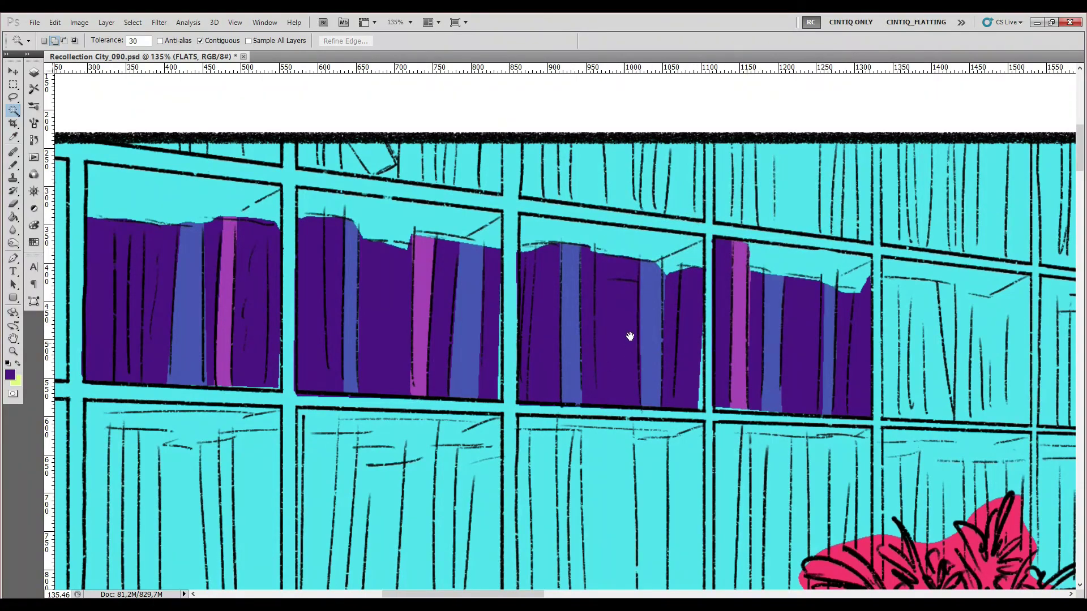
{"action": "key", "text": "ctrl+minus"}
{"action": "key", "text": "ctrl+minus"}
{"action": "key", "text": "ctrl+minus"}
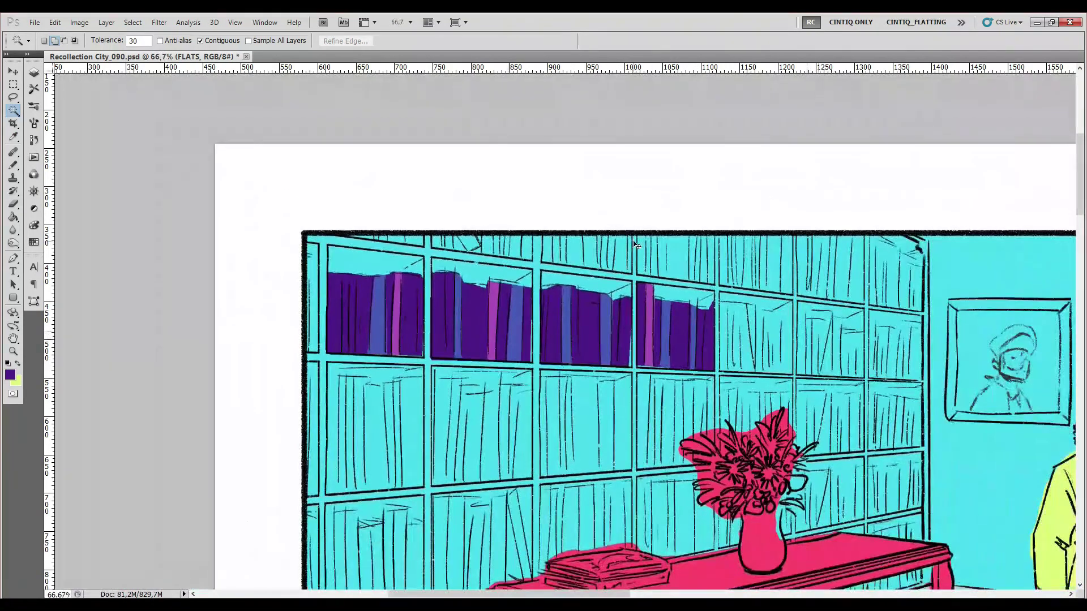